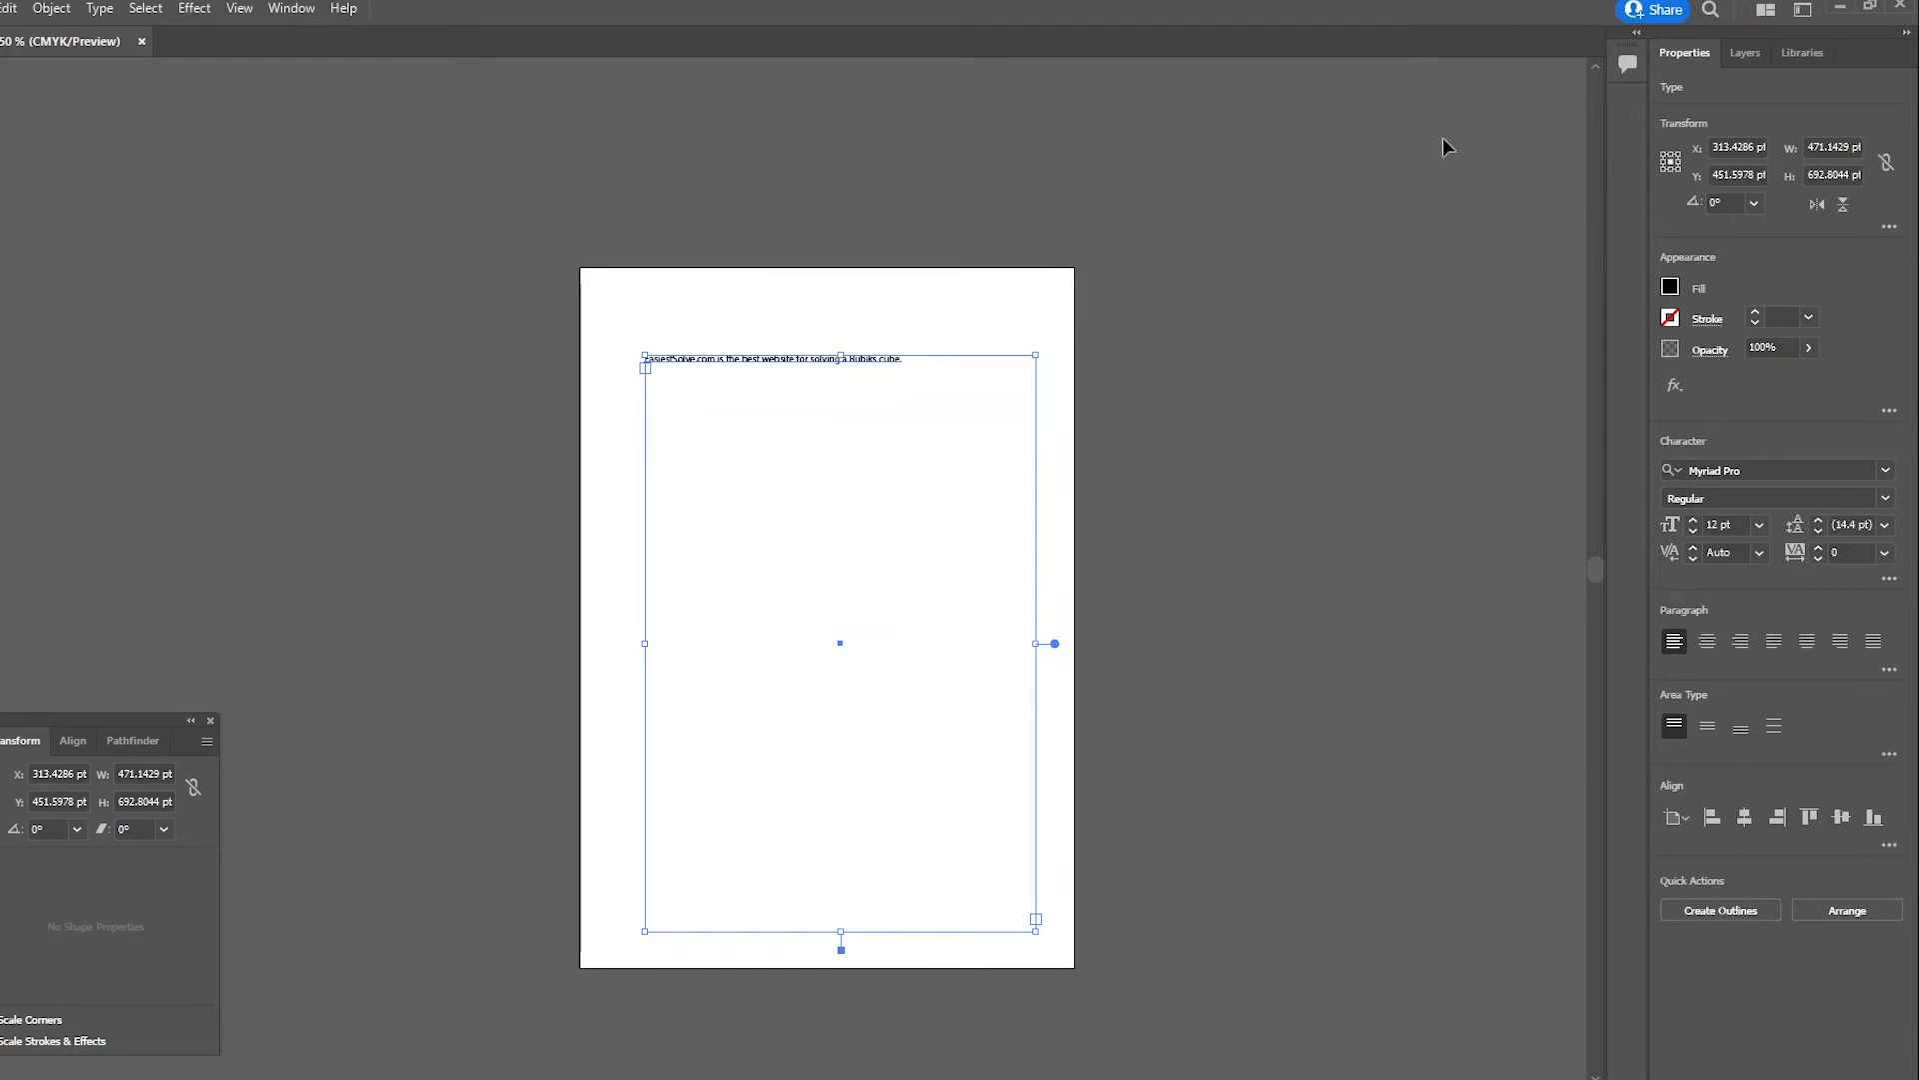
{"action": "left_click", "coordinate": [303, 12]}
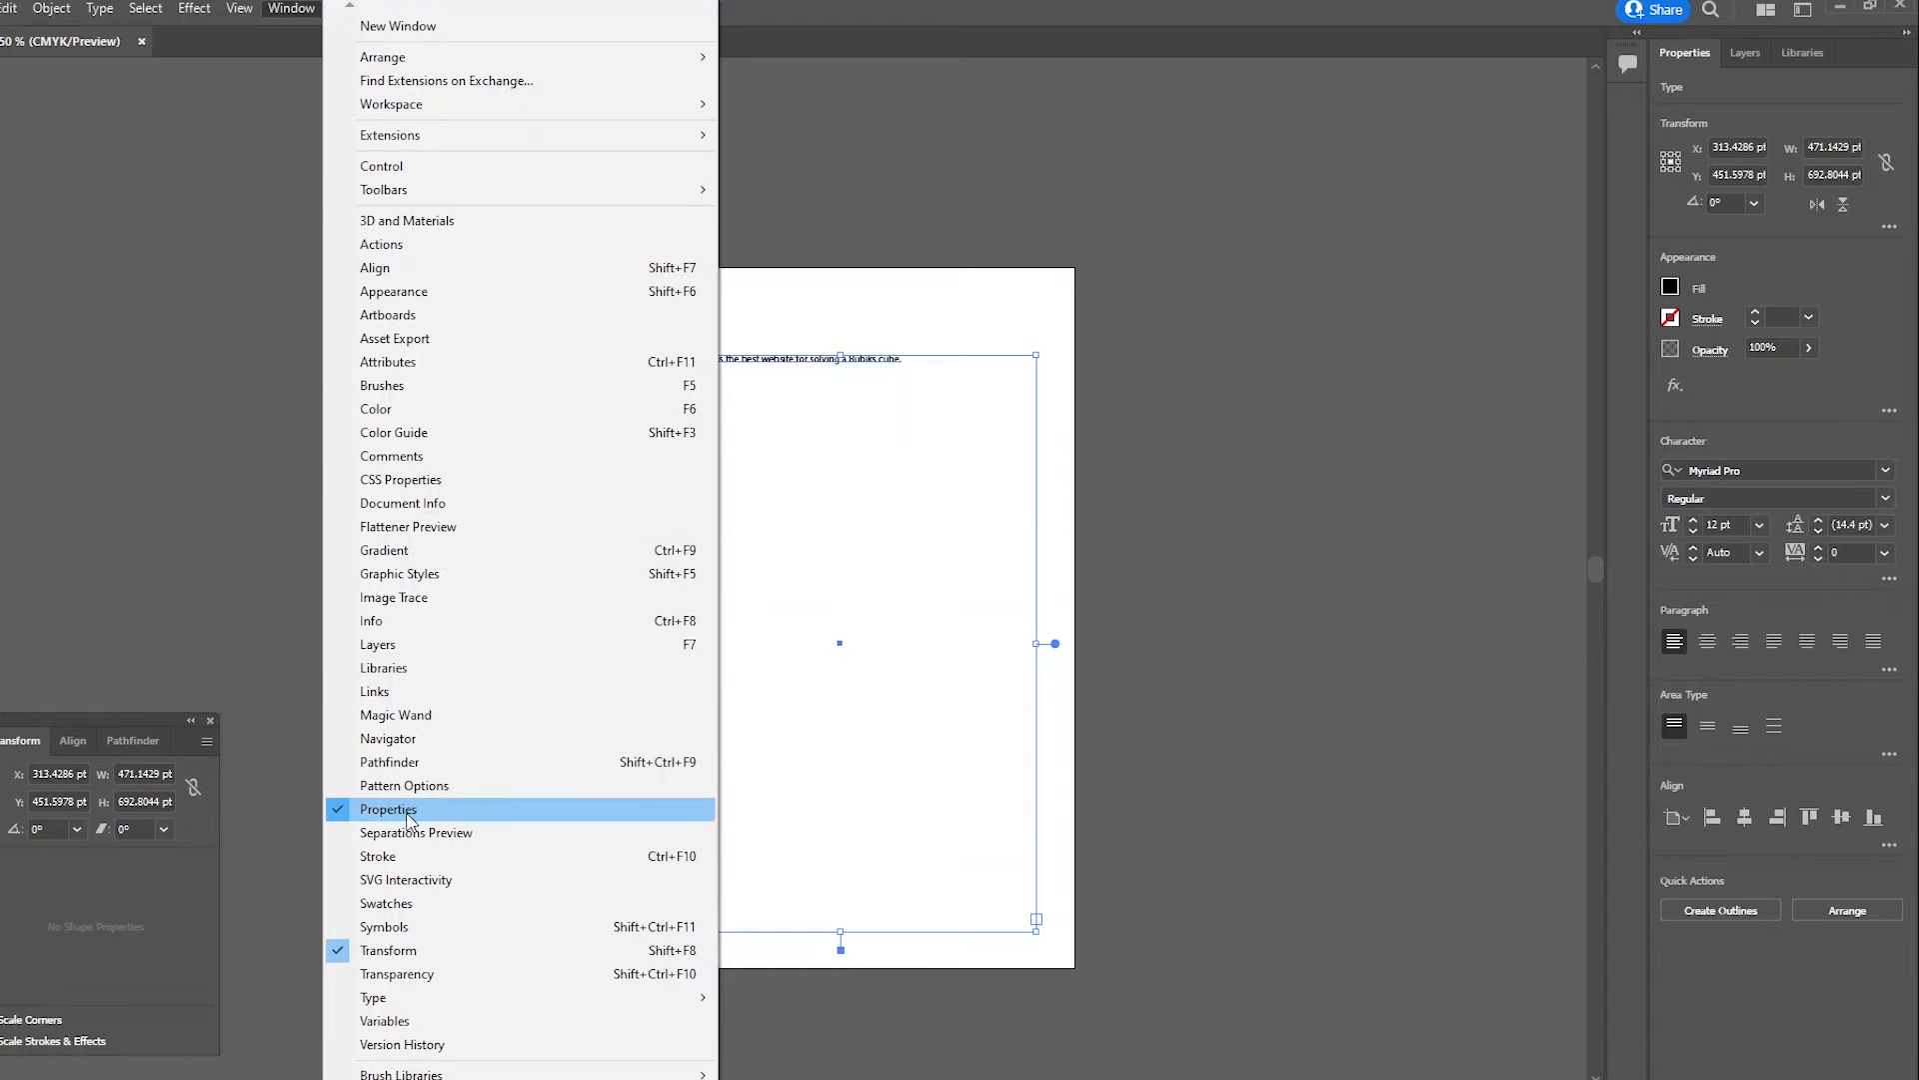
{"action": "left_click", "coordinate": [1017, 315]}
{"action": "left_click", "coordinate": [1374, 272]}
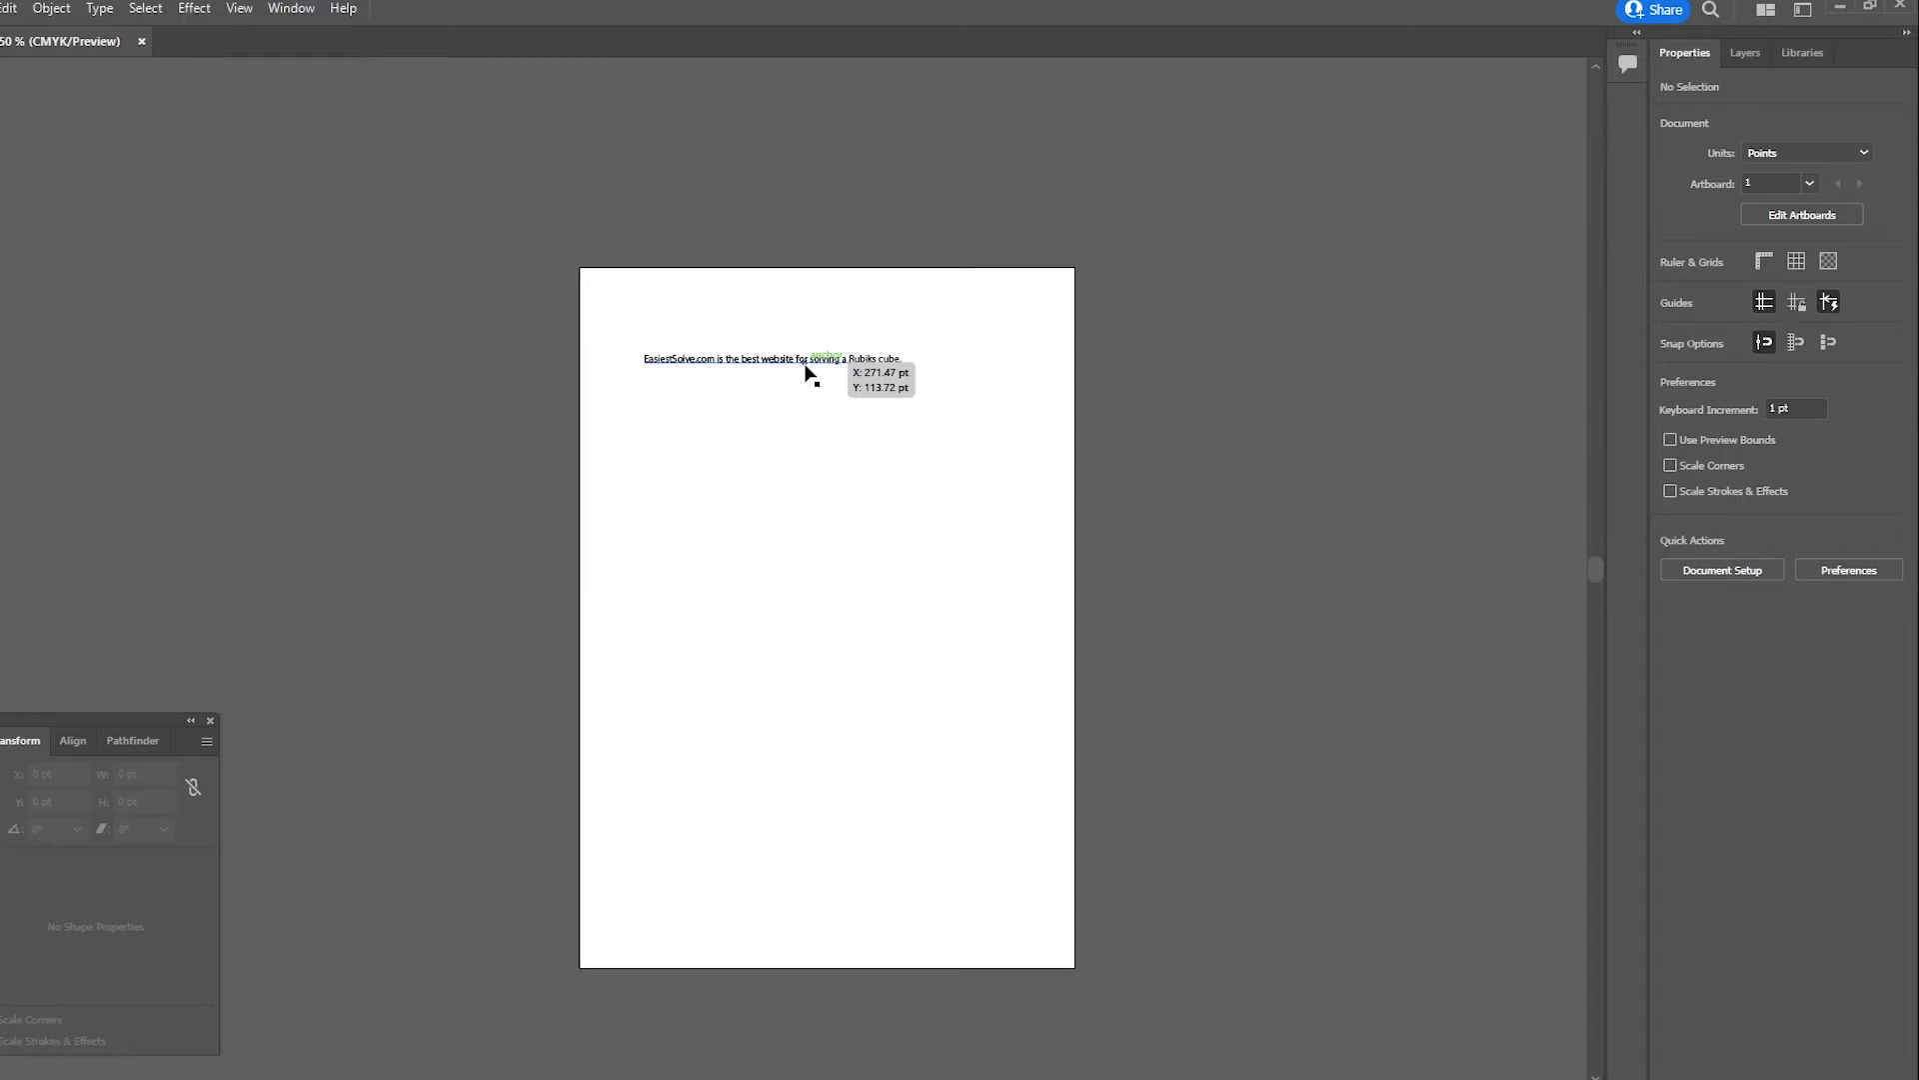
- Set the EasiestSolve.com paragraph's font size to 100 pt and shift its text frame slightly up and to the left
{"action": "left_click", "coordinate": [749, 370]}
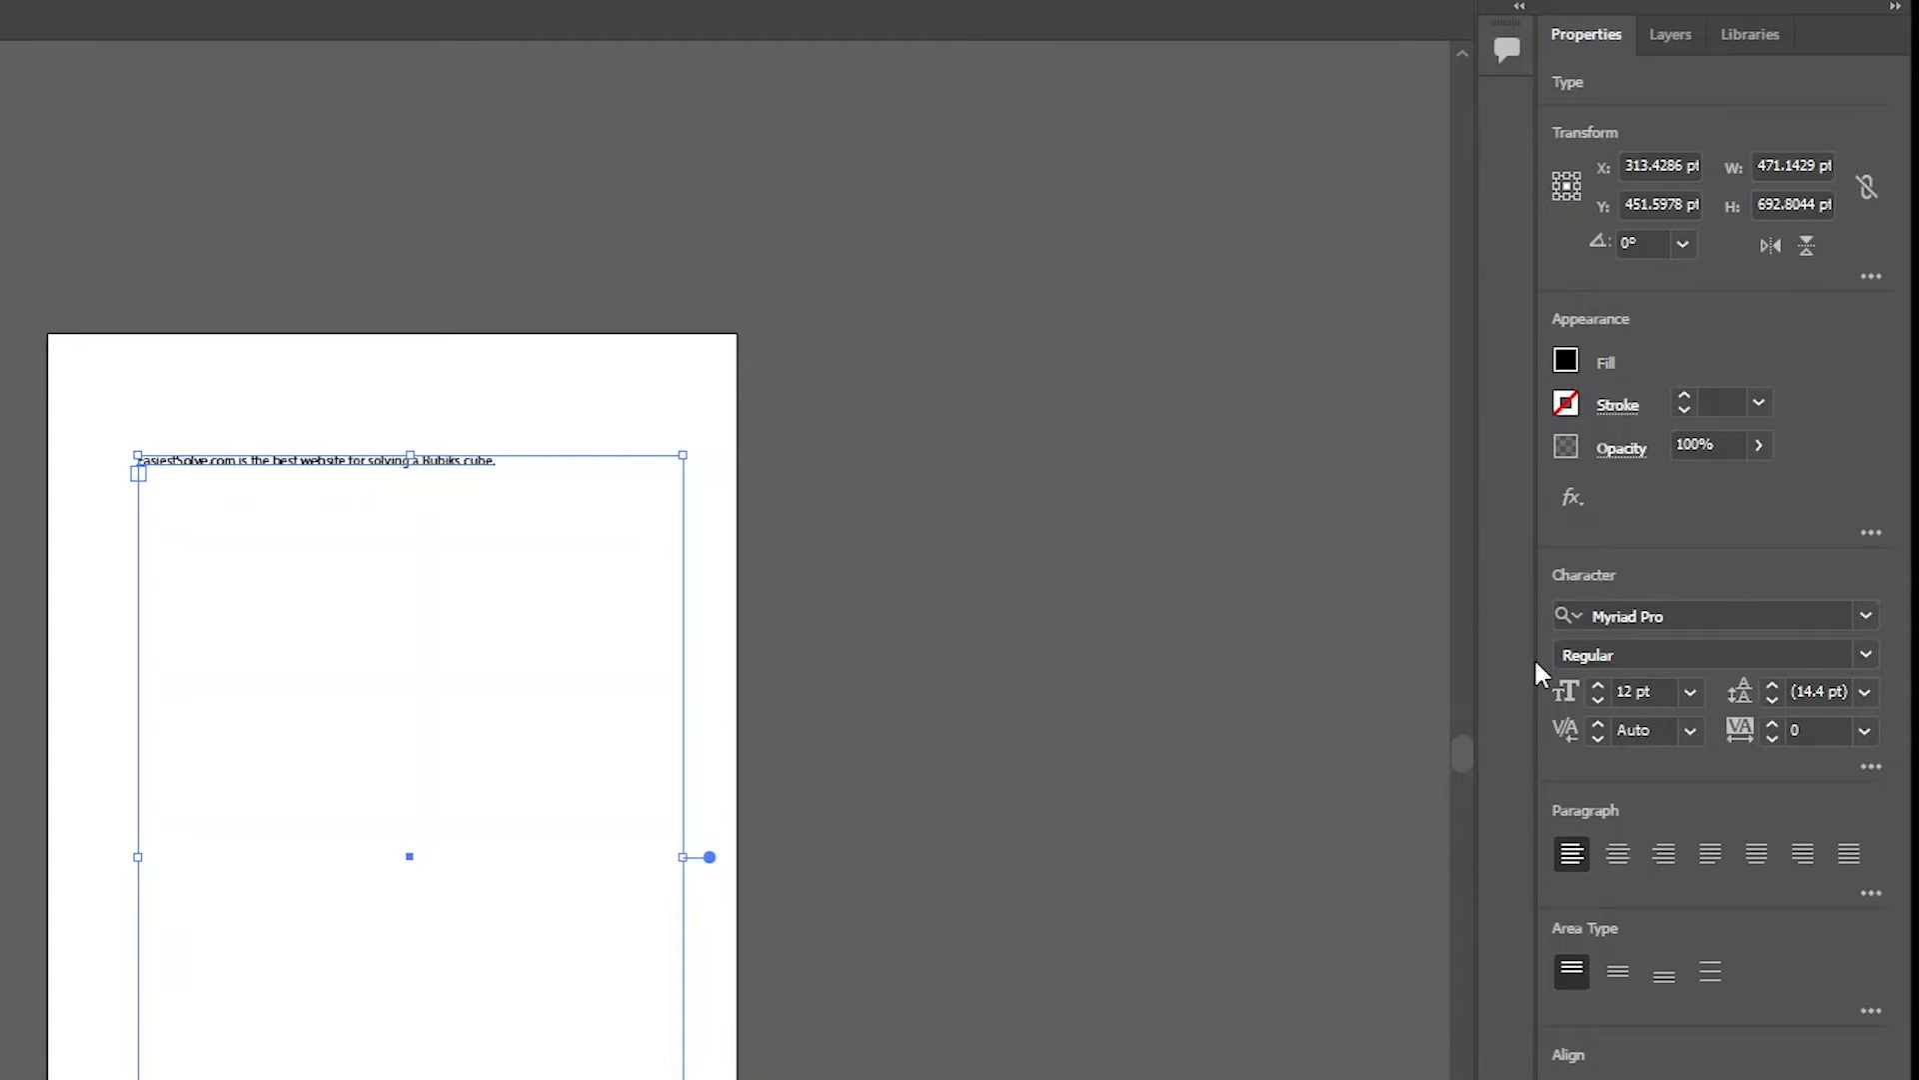
{"action": "left_click", "coordinate": [1659, 692]}
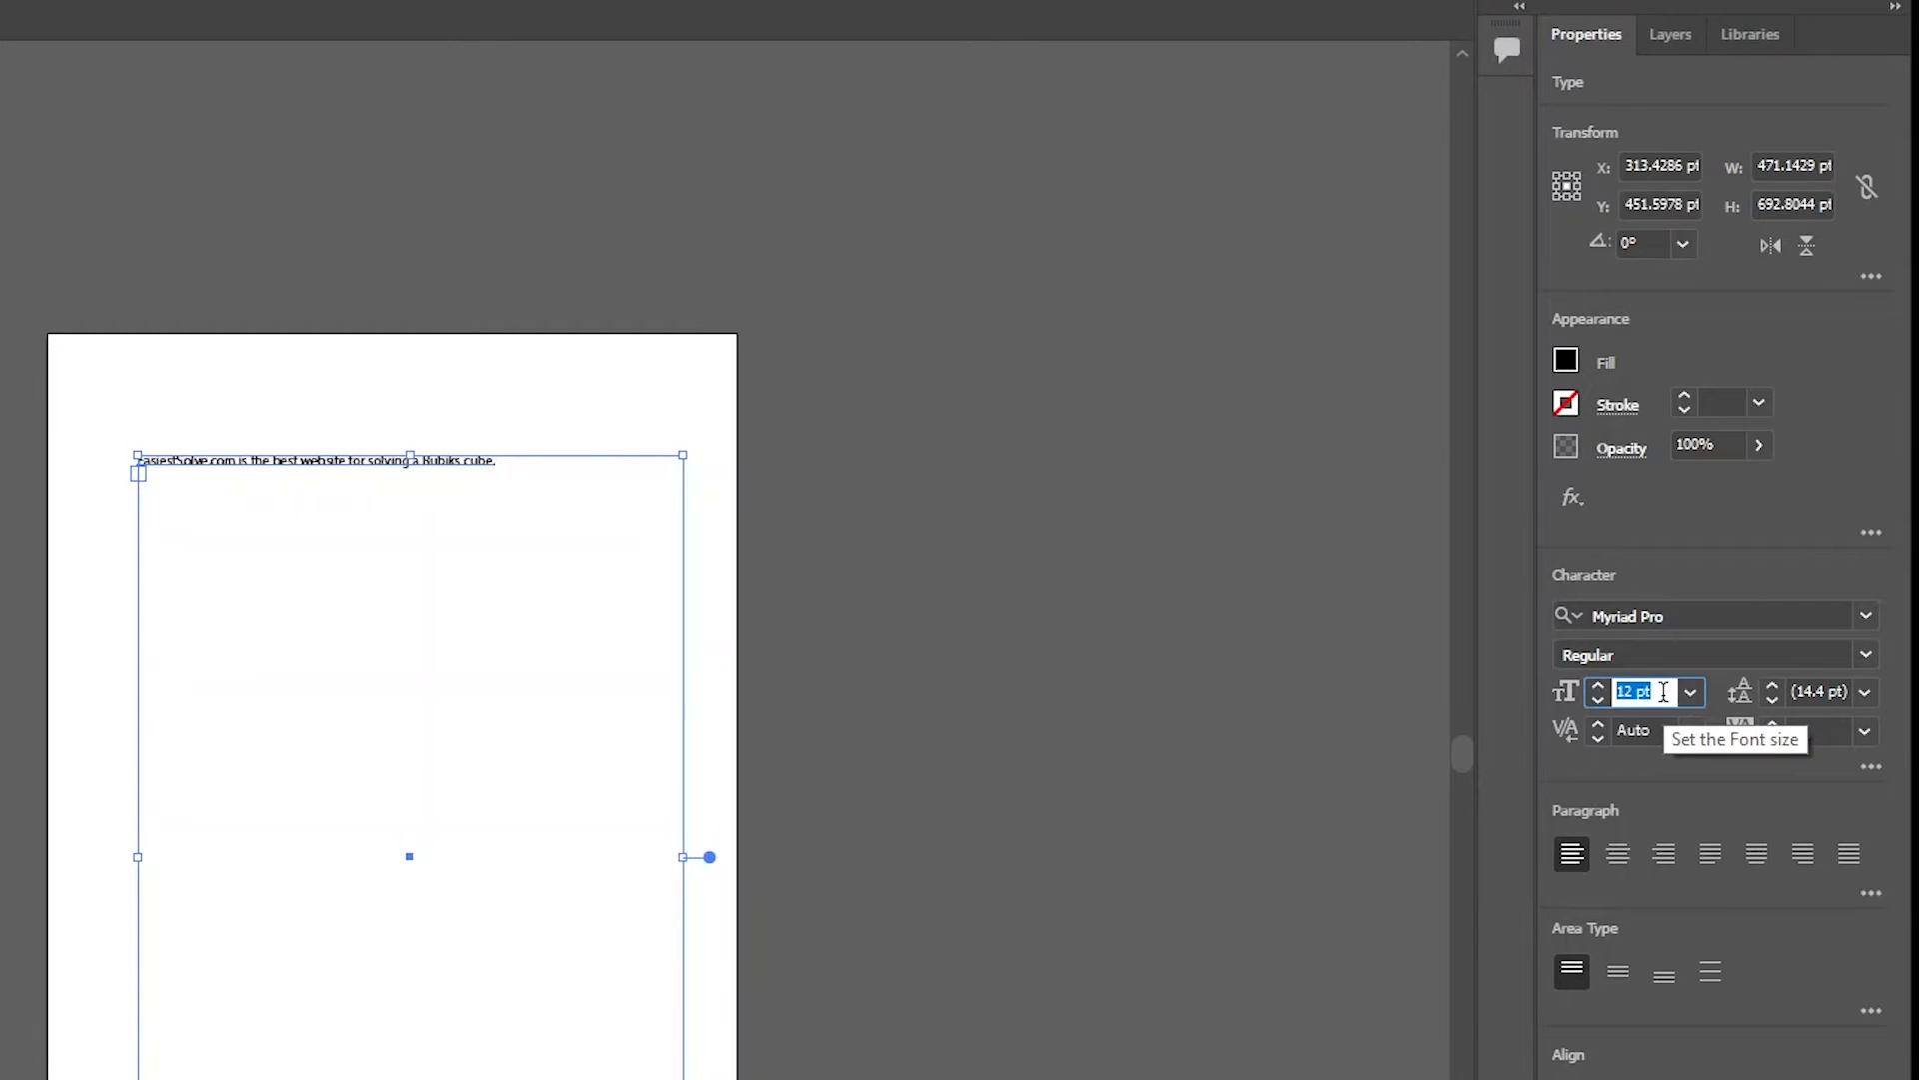
{"action": "type", "text": "100"}
{"action": "key", "text": "Return"}
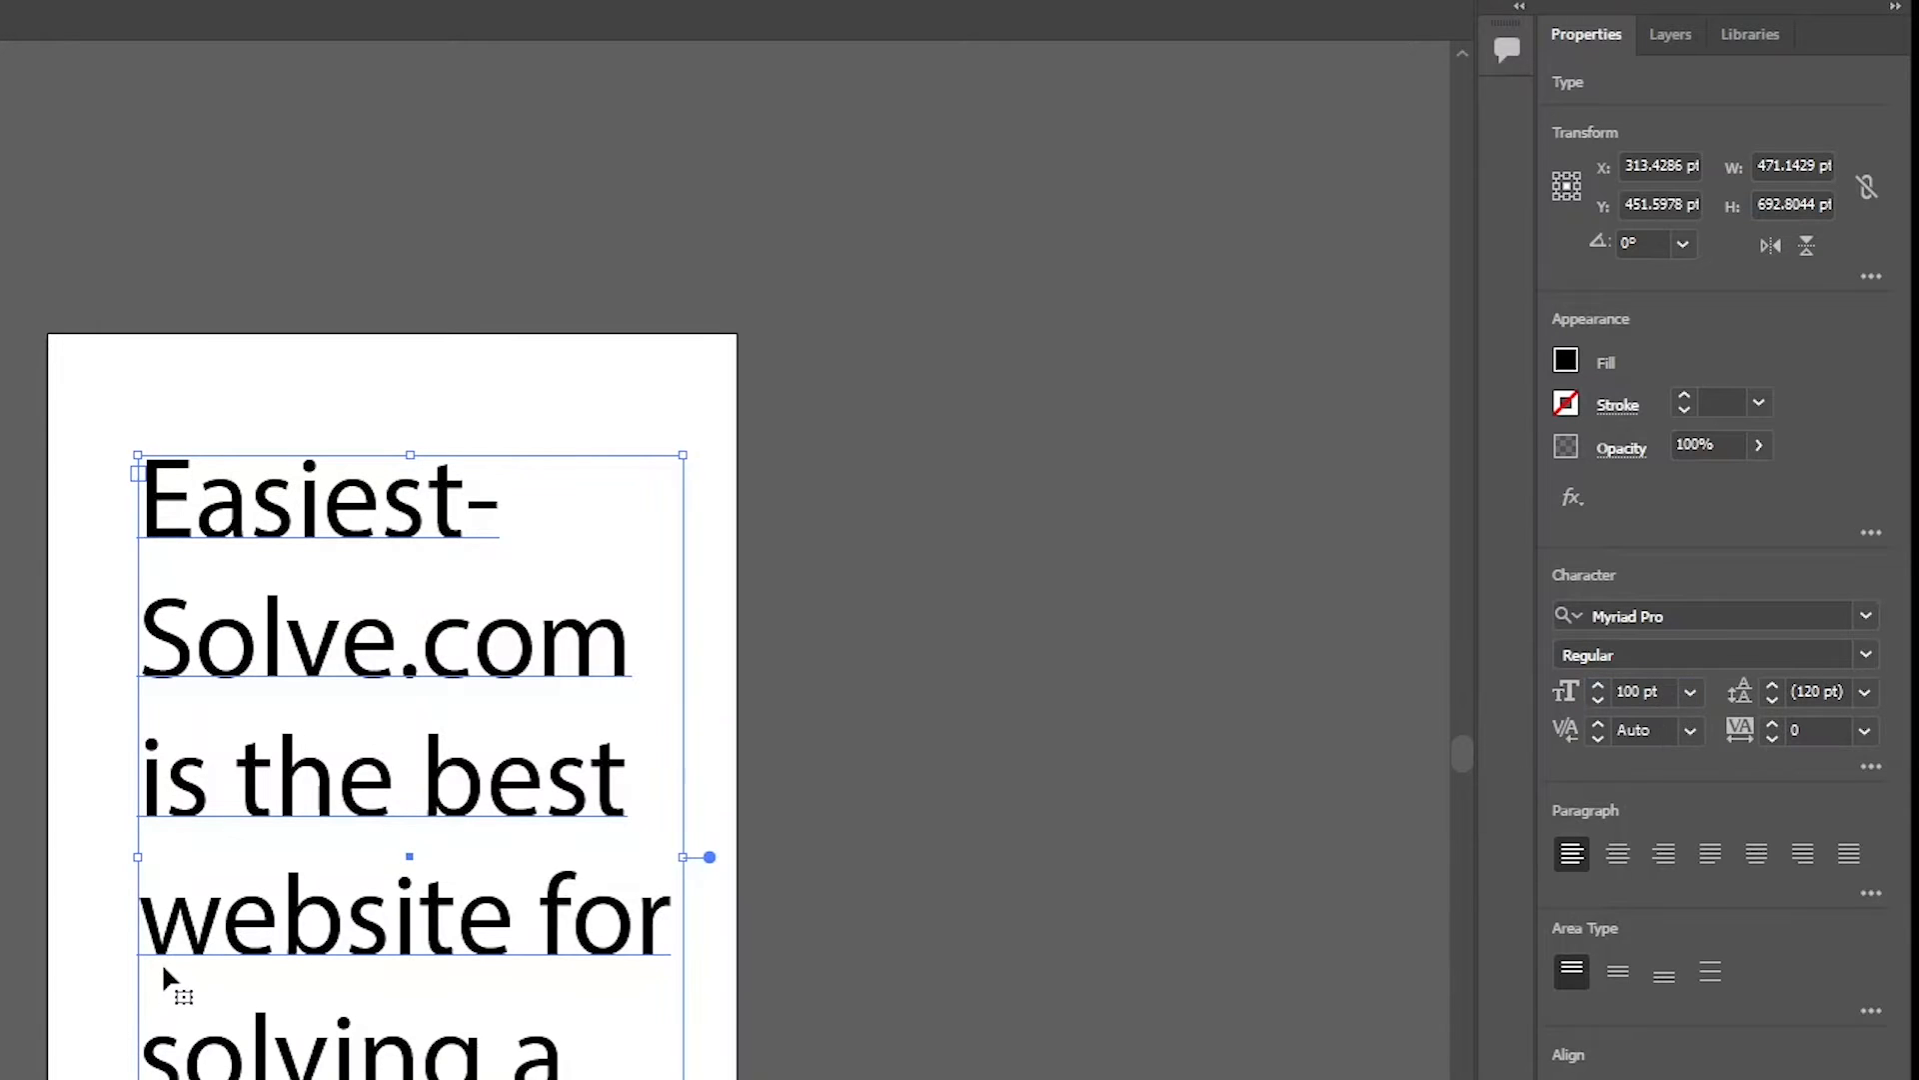
{"action": "left_click_drag", "start_coordinate": [279, 918], "coordinate": [260, 882]}
{"action": "left_click", "coordinate": [885, 889]}
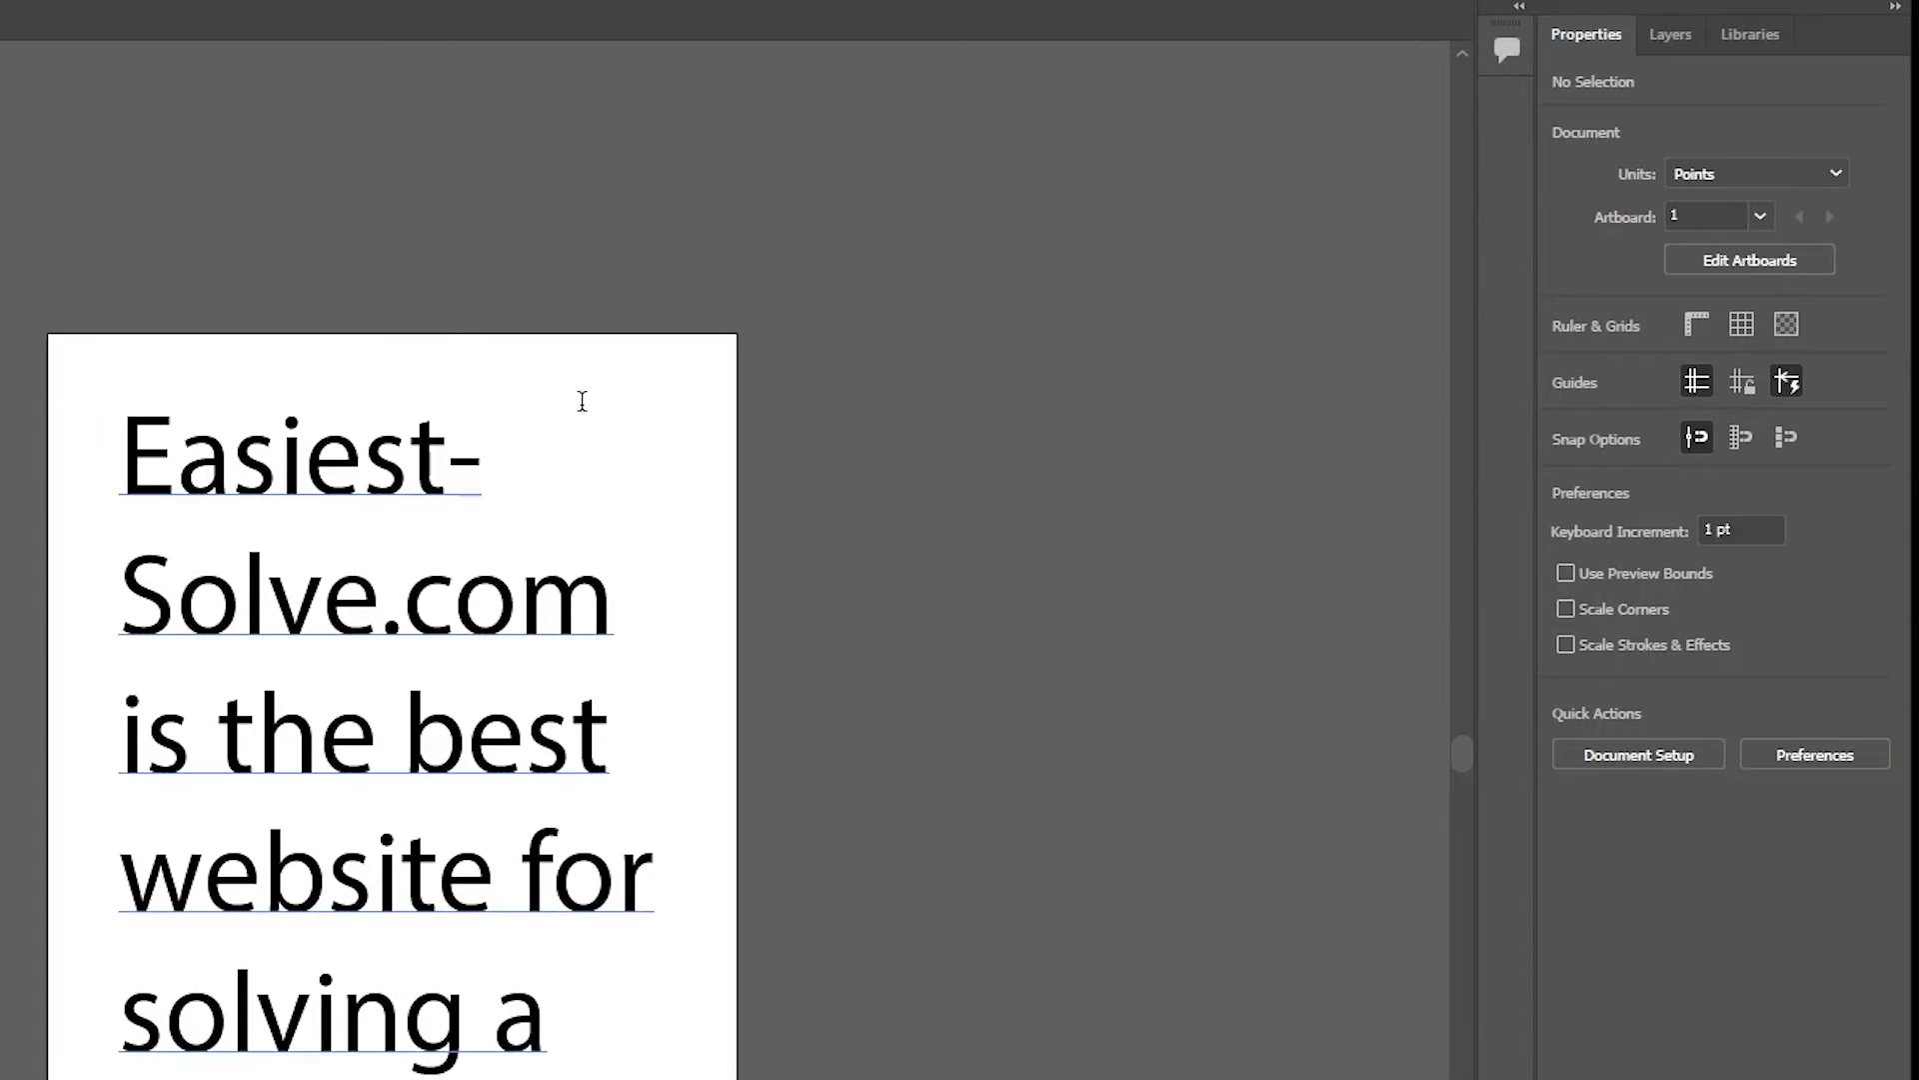
- Create an area text reading "Hello World" and place it beside the artboard in a frame about 283 by 249 pt
{"action": "left_click_drag", "start_coordinate": [606, 389], "coordinate": [1029, 698]}
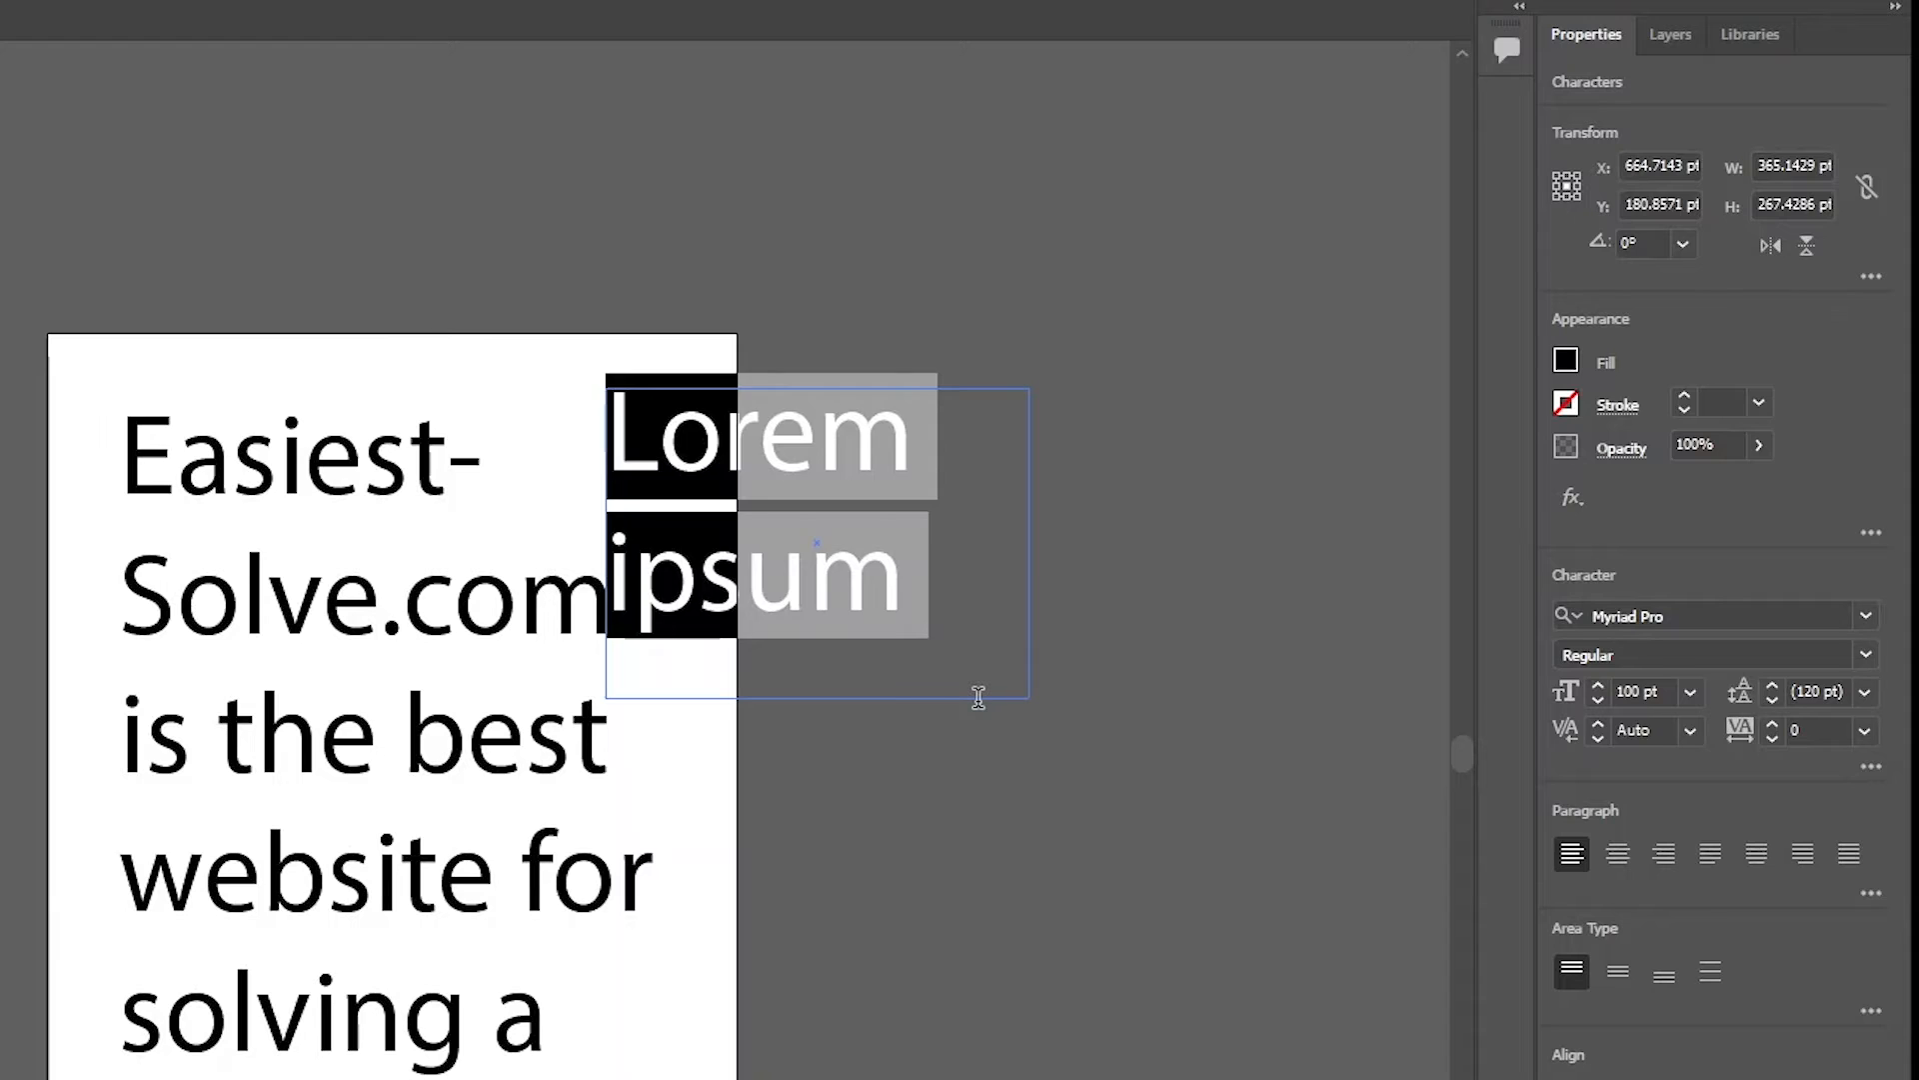
{"action": "type", "text": "Hello"}
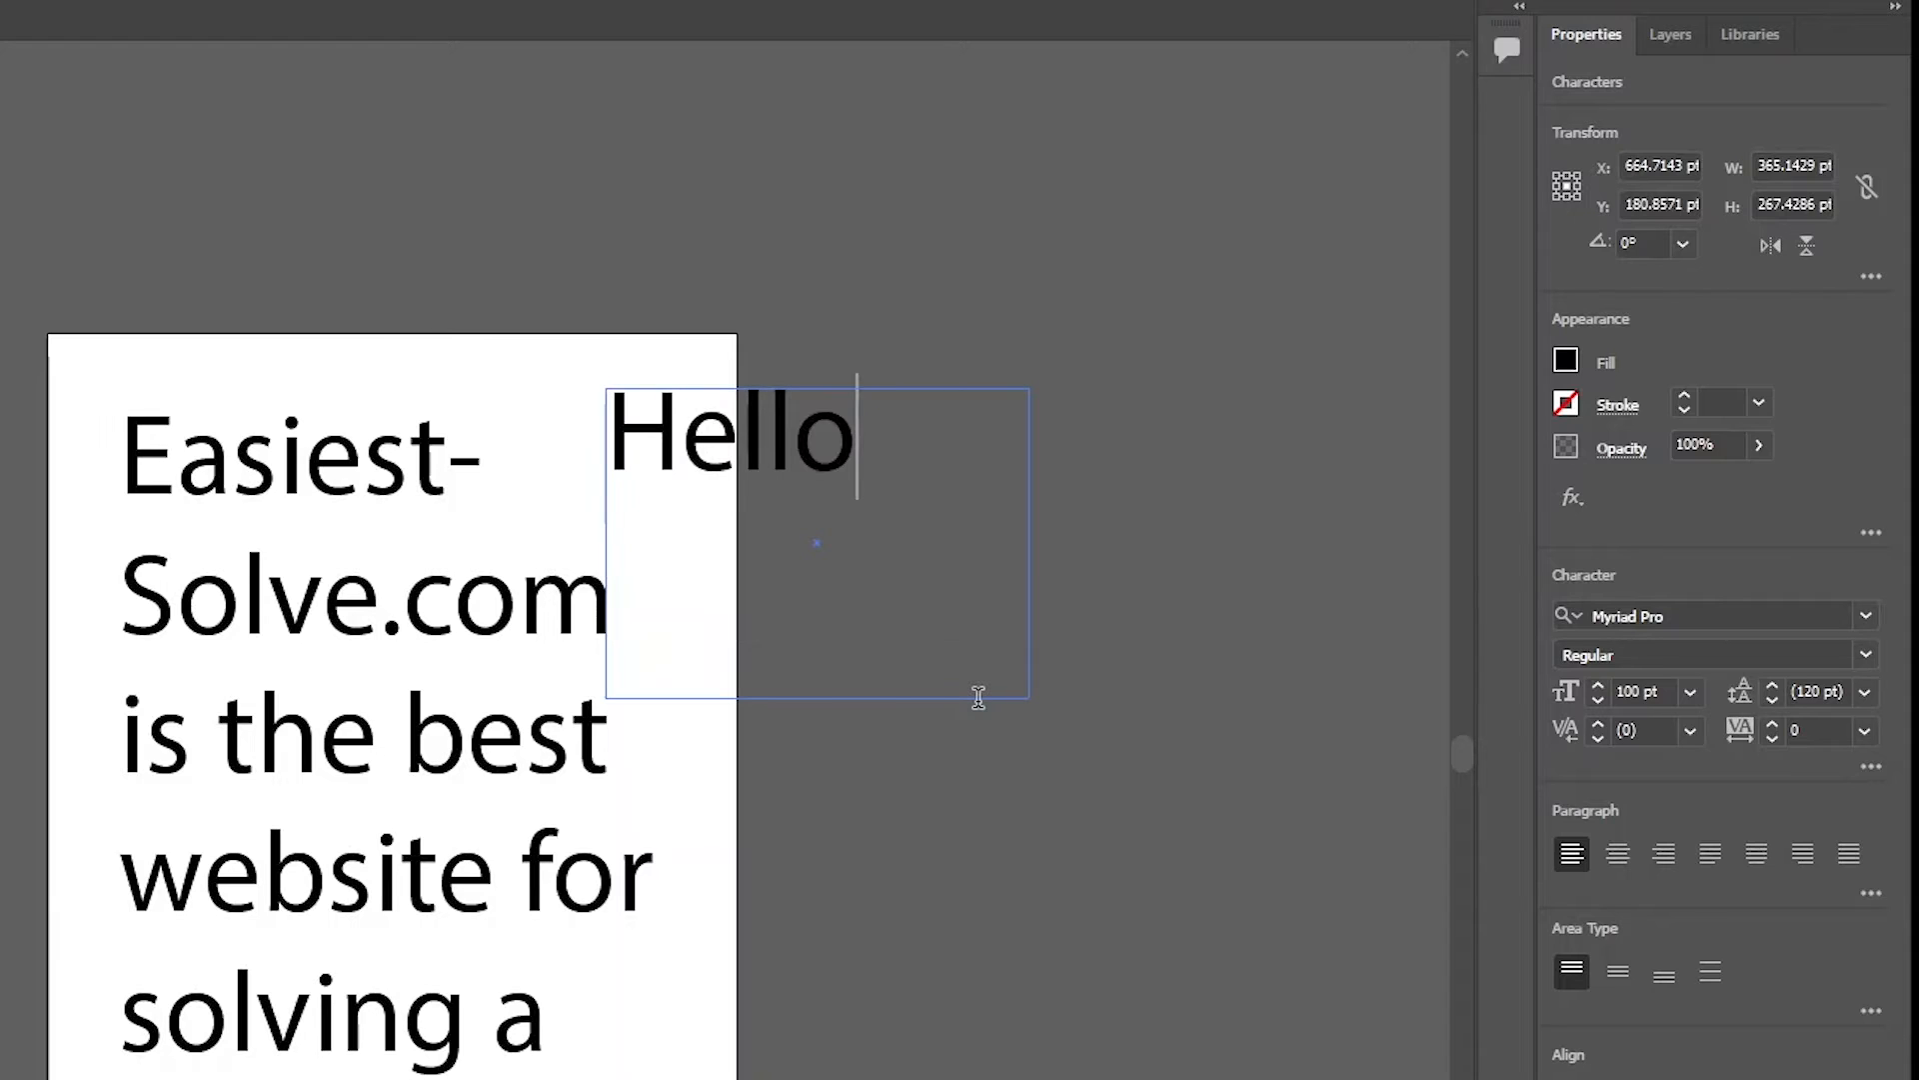
{"action": "type", "text": " World"}
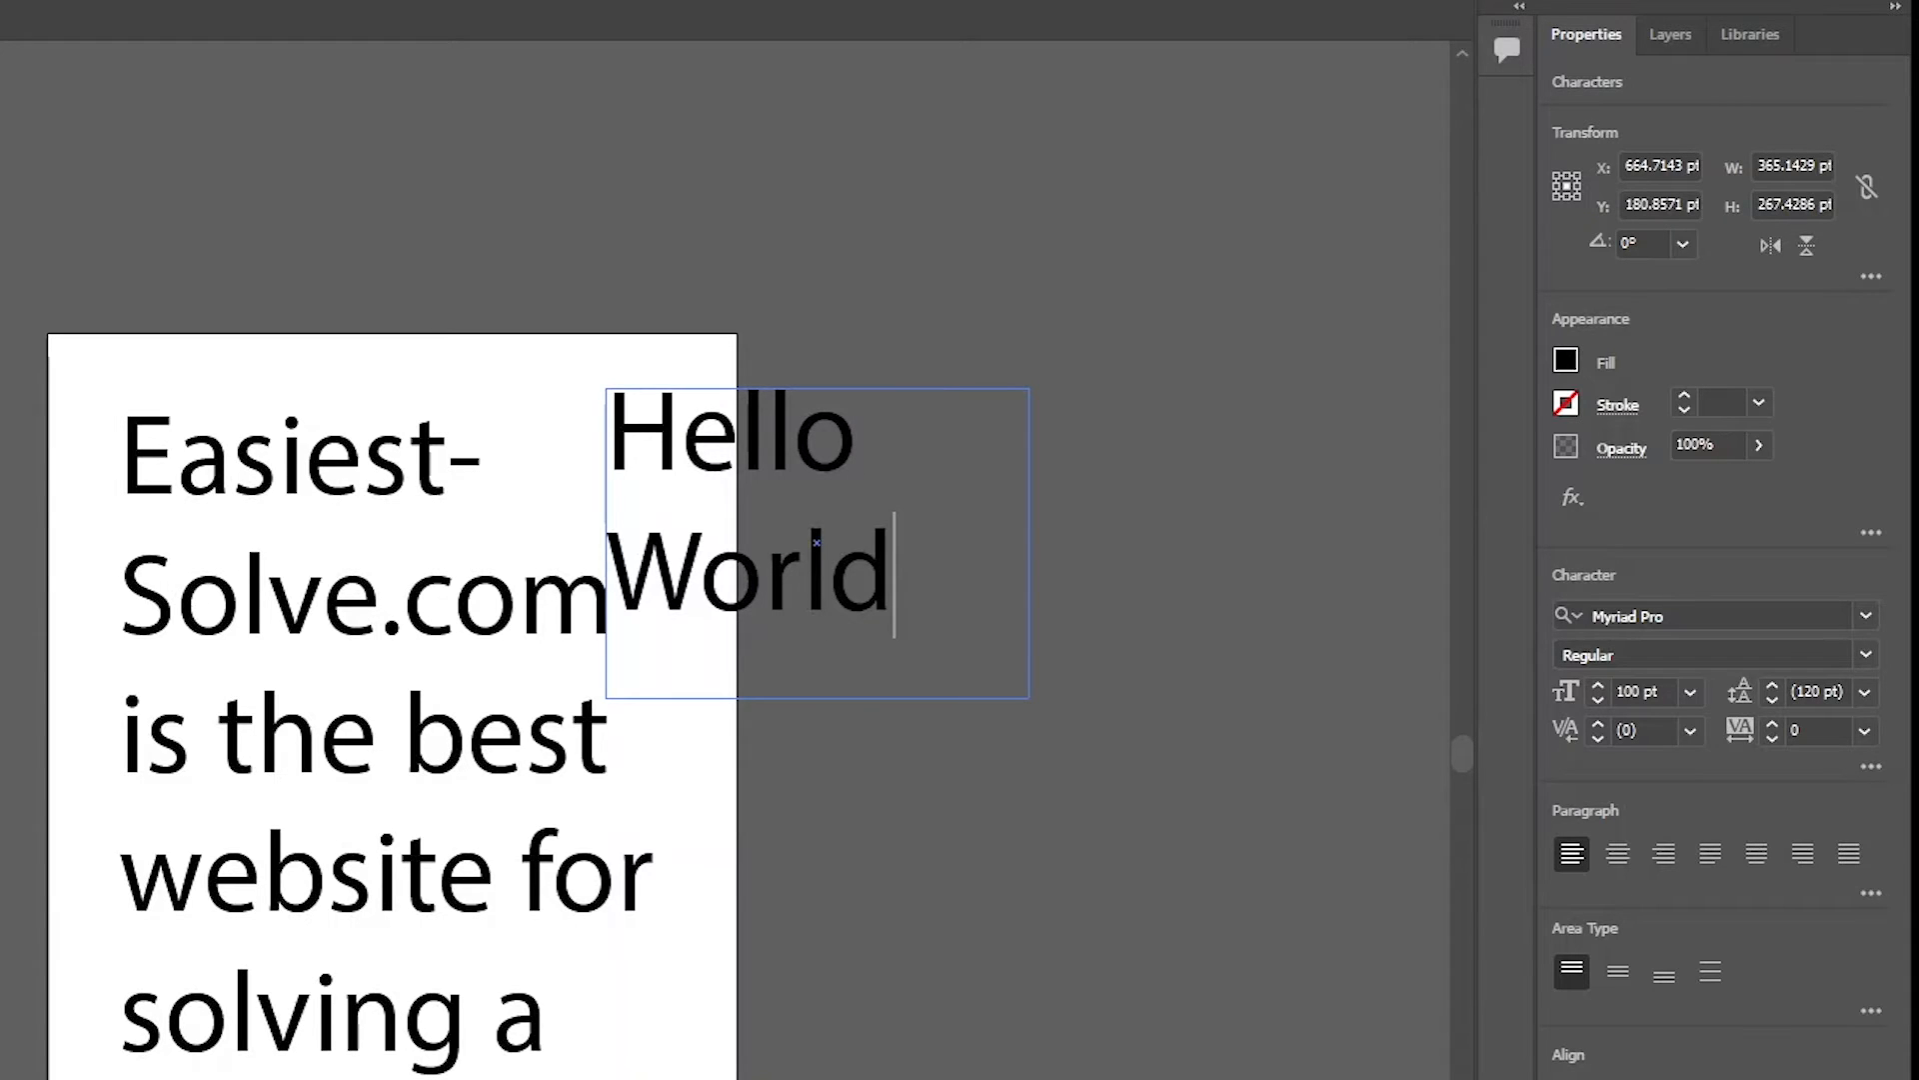
{"action": "key", "text": "Escape"}
{"action": "left_click_drag", "start_coordinate": [884, 558], "coordinate": [1080, 625]}
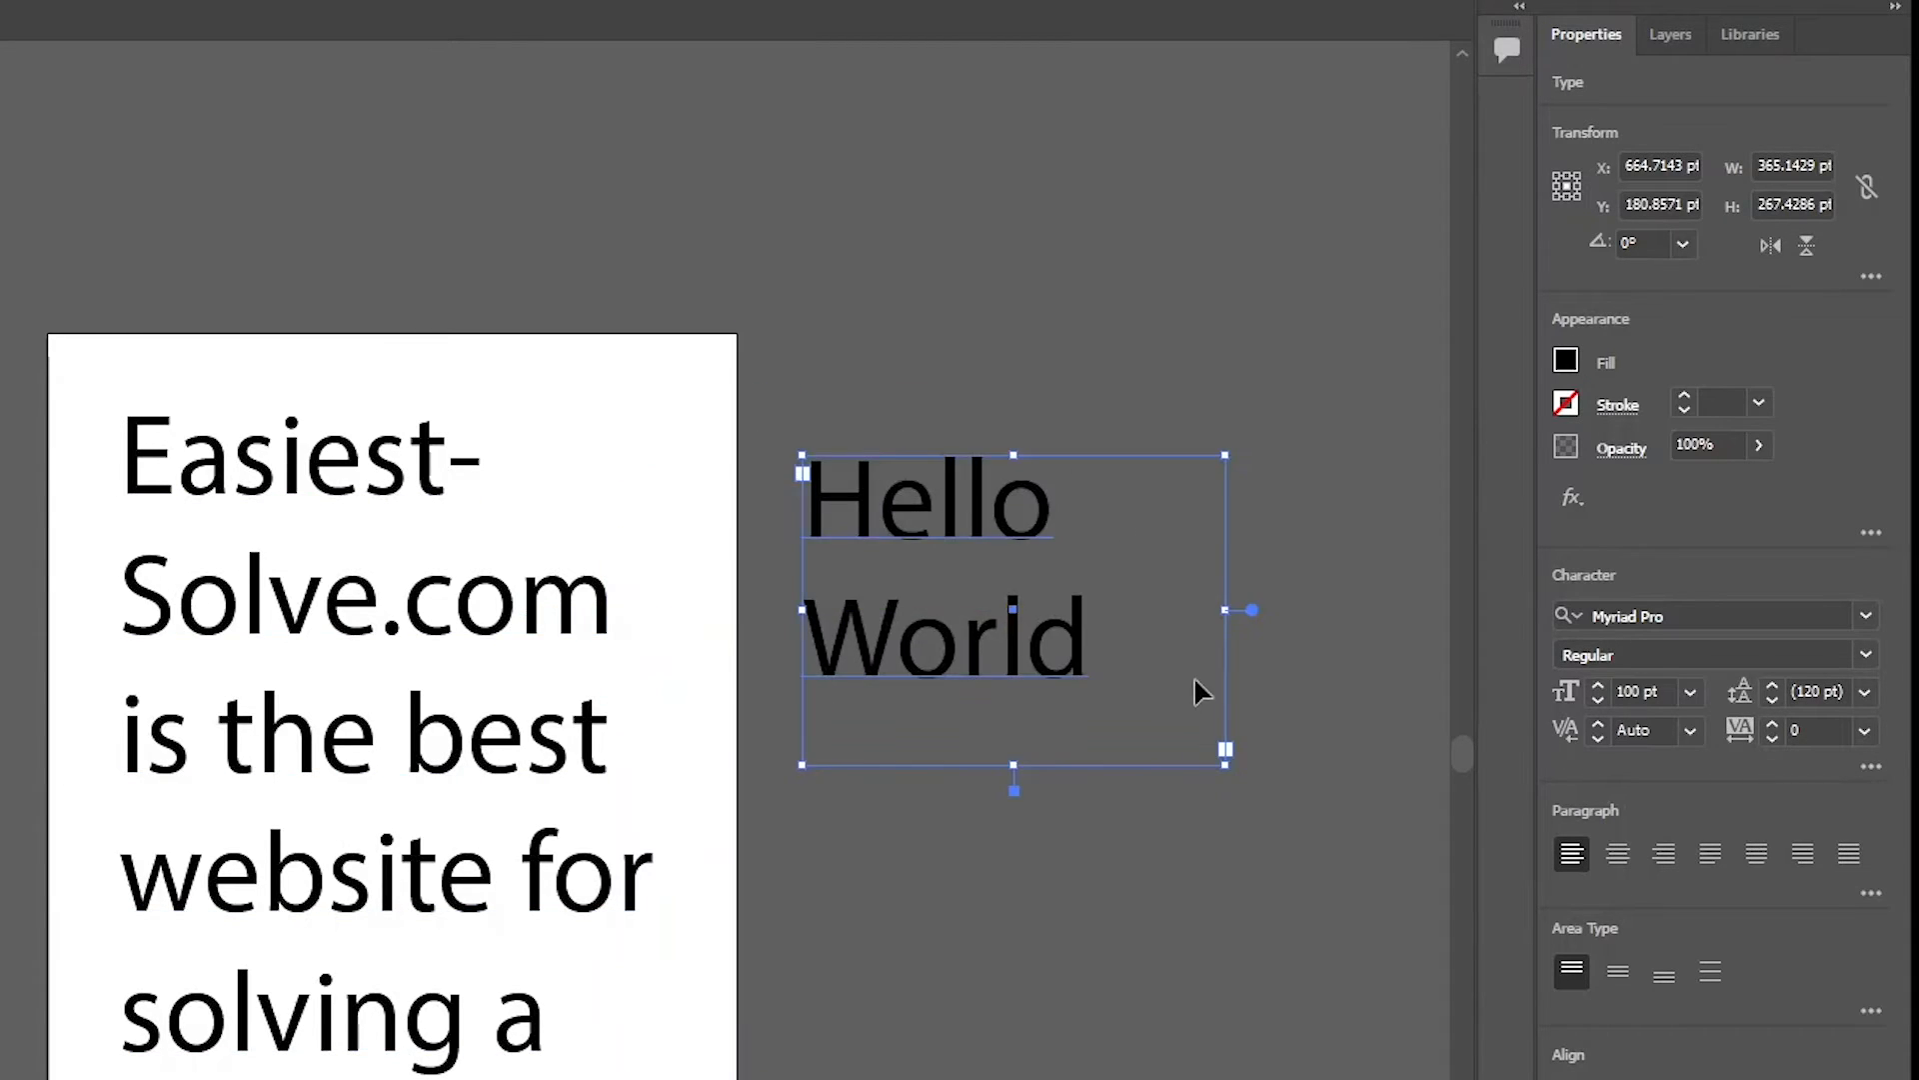
{"action": "left_click_drag", "start_coordinate": [1219, 770], "coordinate": [1131, 742]}
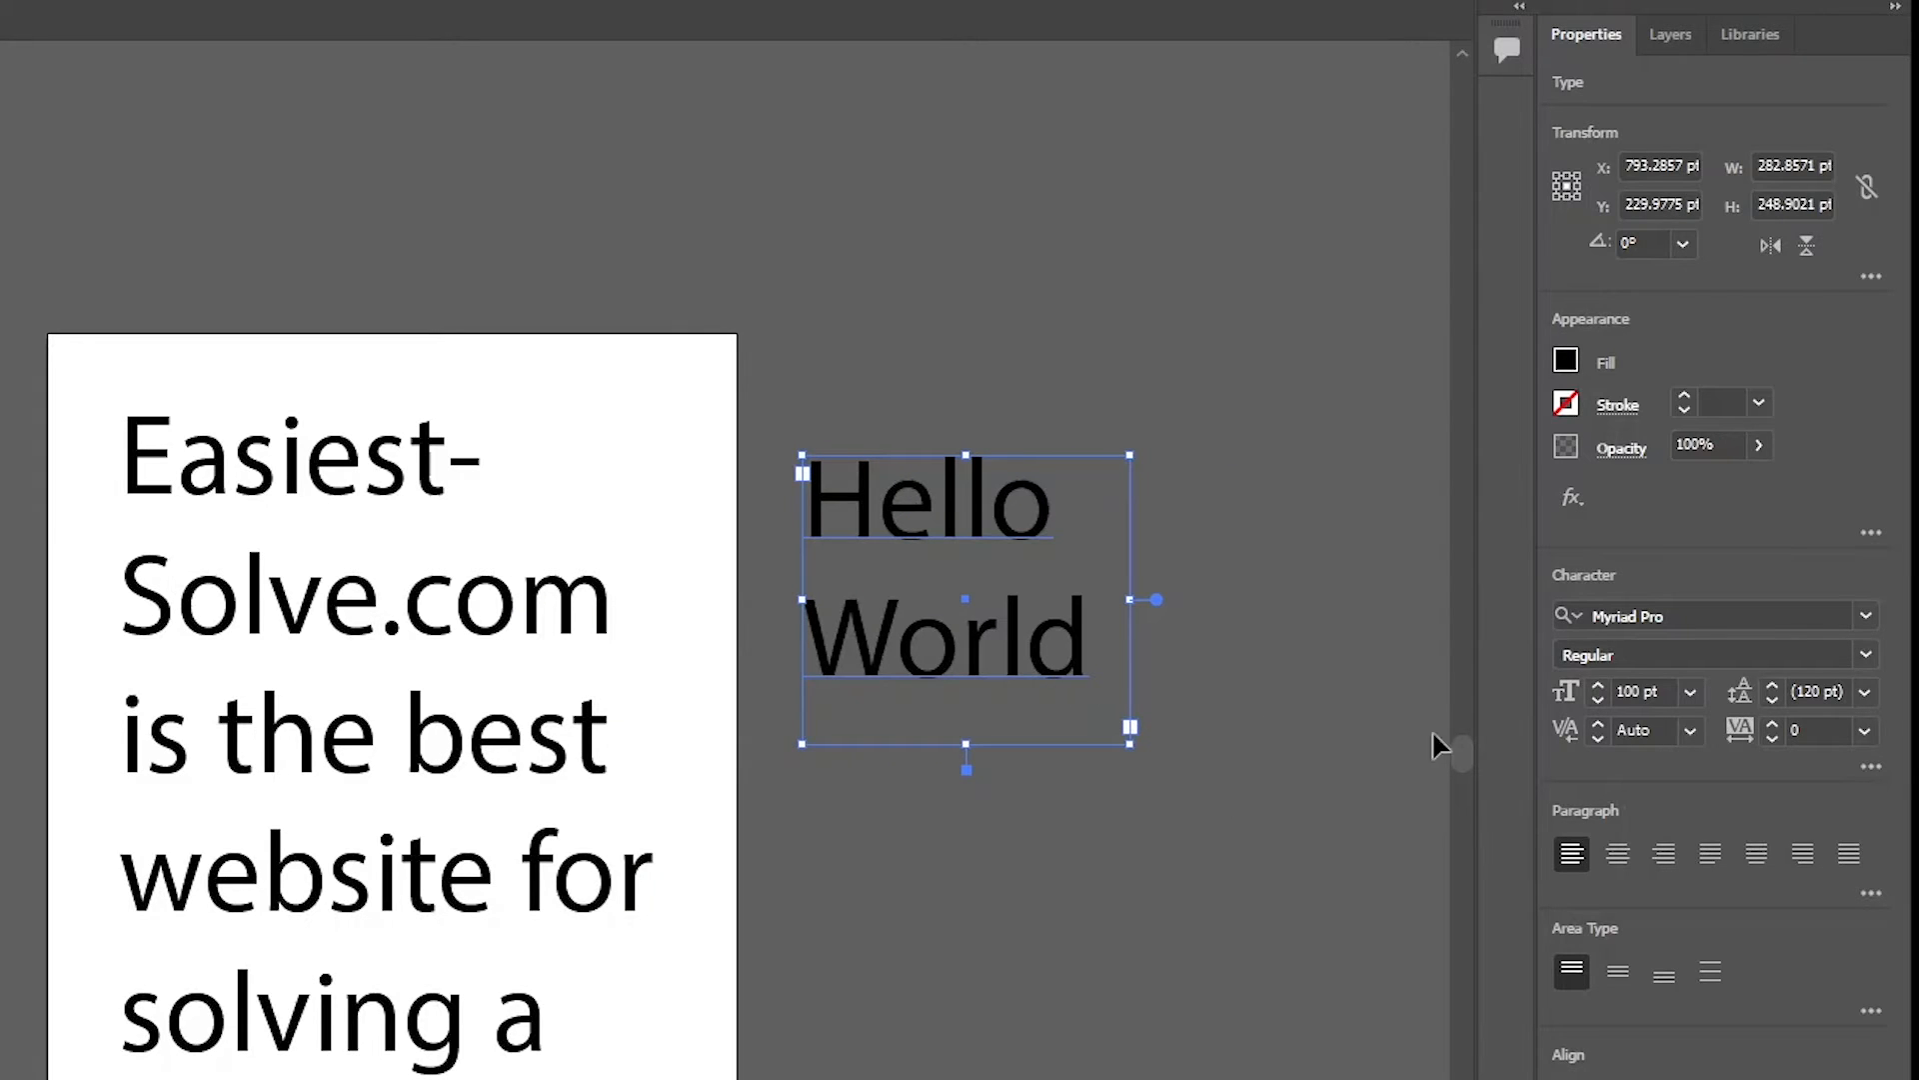
- Set the Hello World text's font size to 200 pt, followed by 300 pt
{"action": "left_click", "coordinate": [1661, 697]}
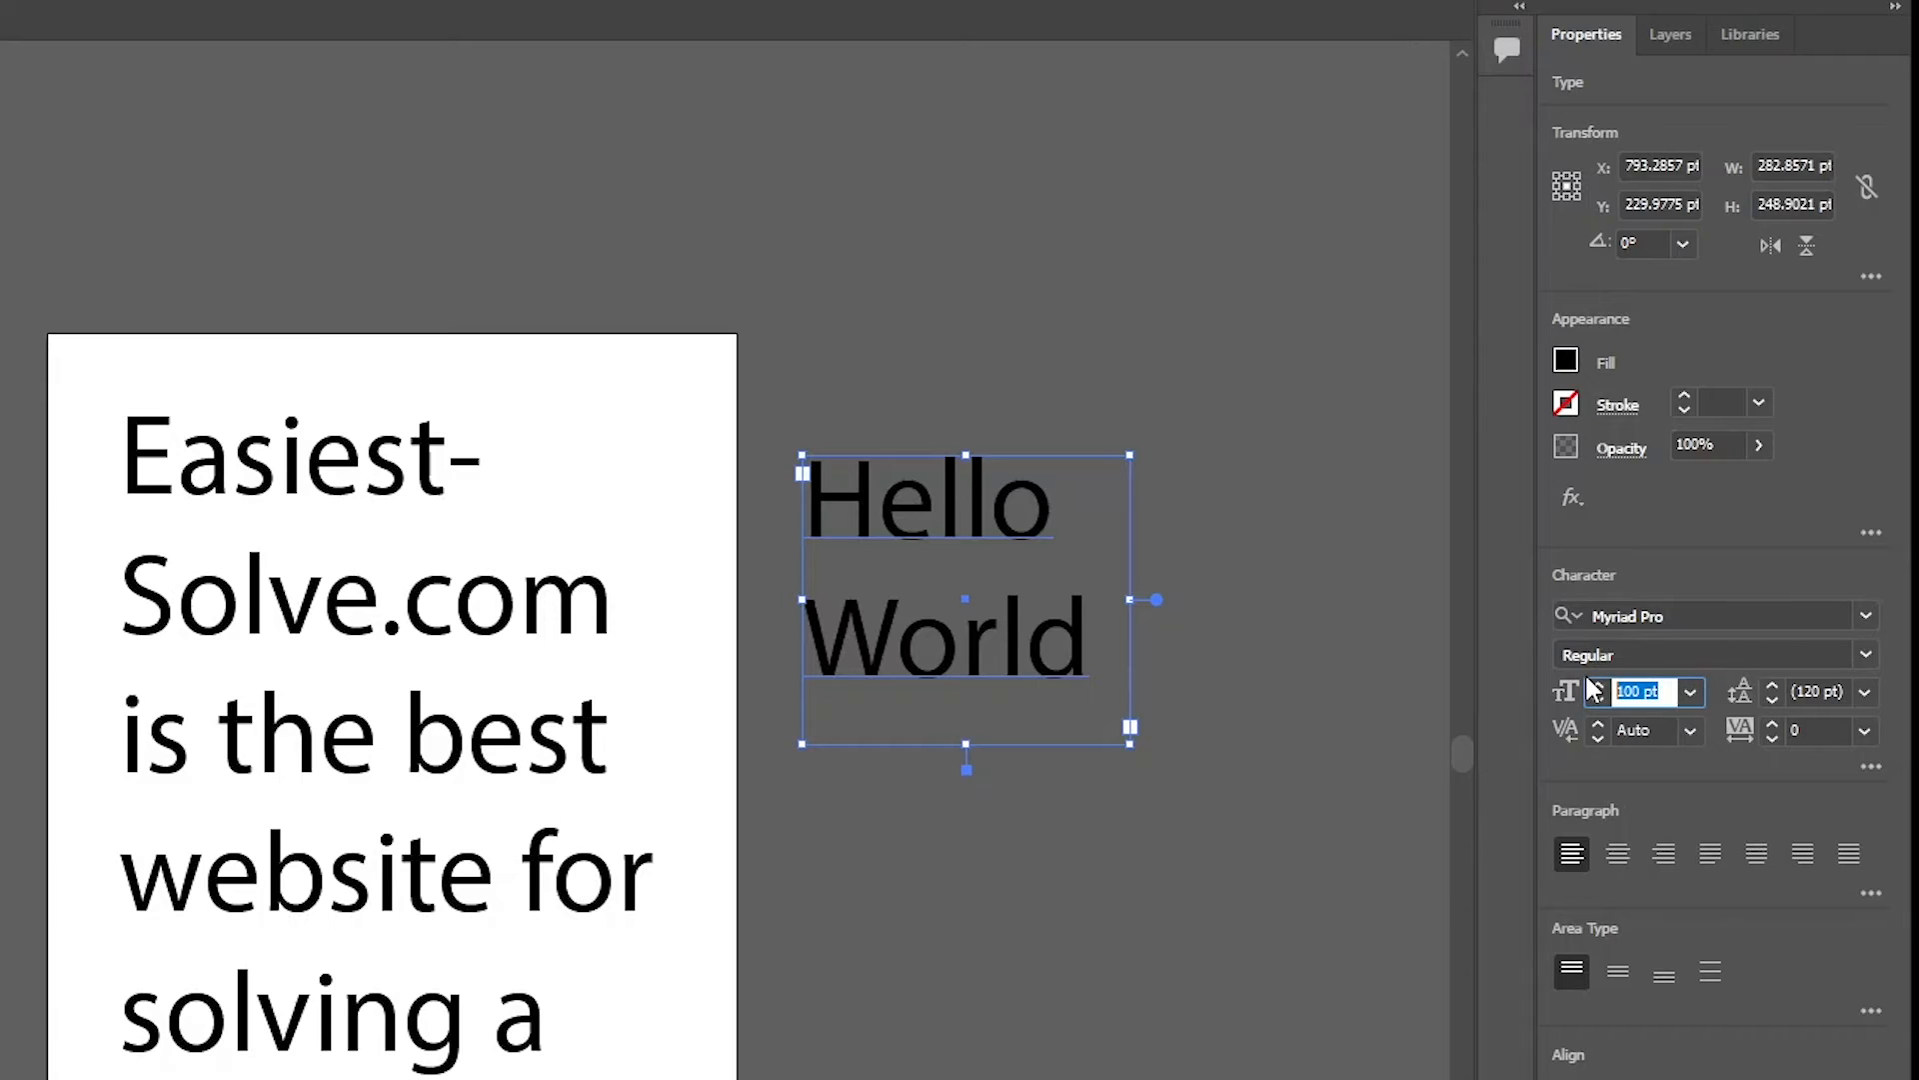
{"action": "type", "text": "200"}
{"action": "key", "text": "Return"}
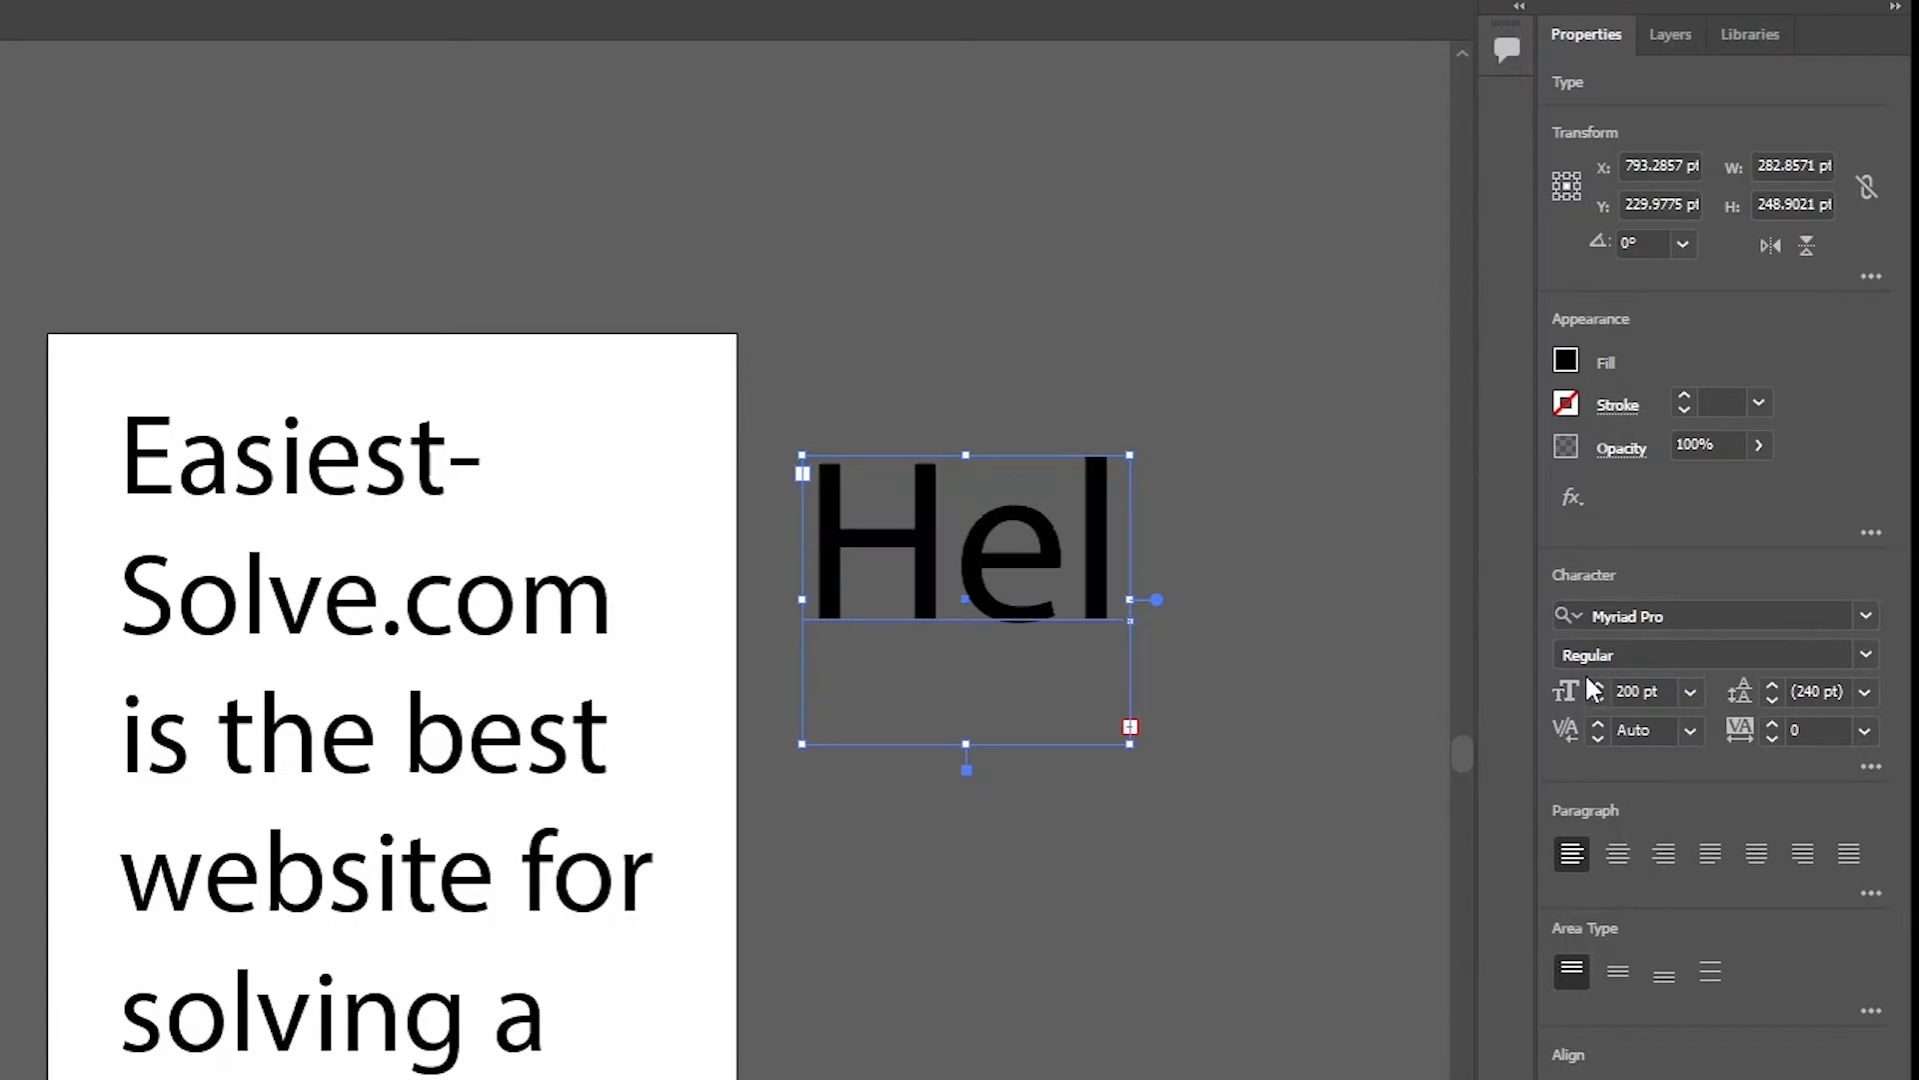
{"action": "left_click", "coordinate": [1653, 688]}
{"action": "left_click_drag", "start_coordinate": [1653, 686], "coordinate": [1594, 695]}
{"action": "type", "text": "300"}
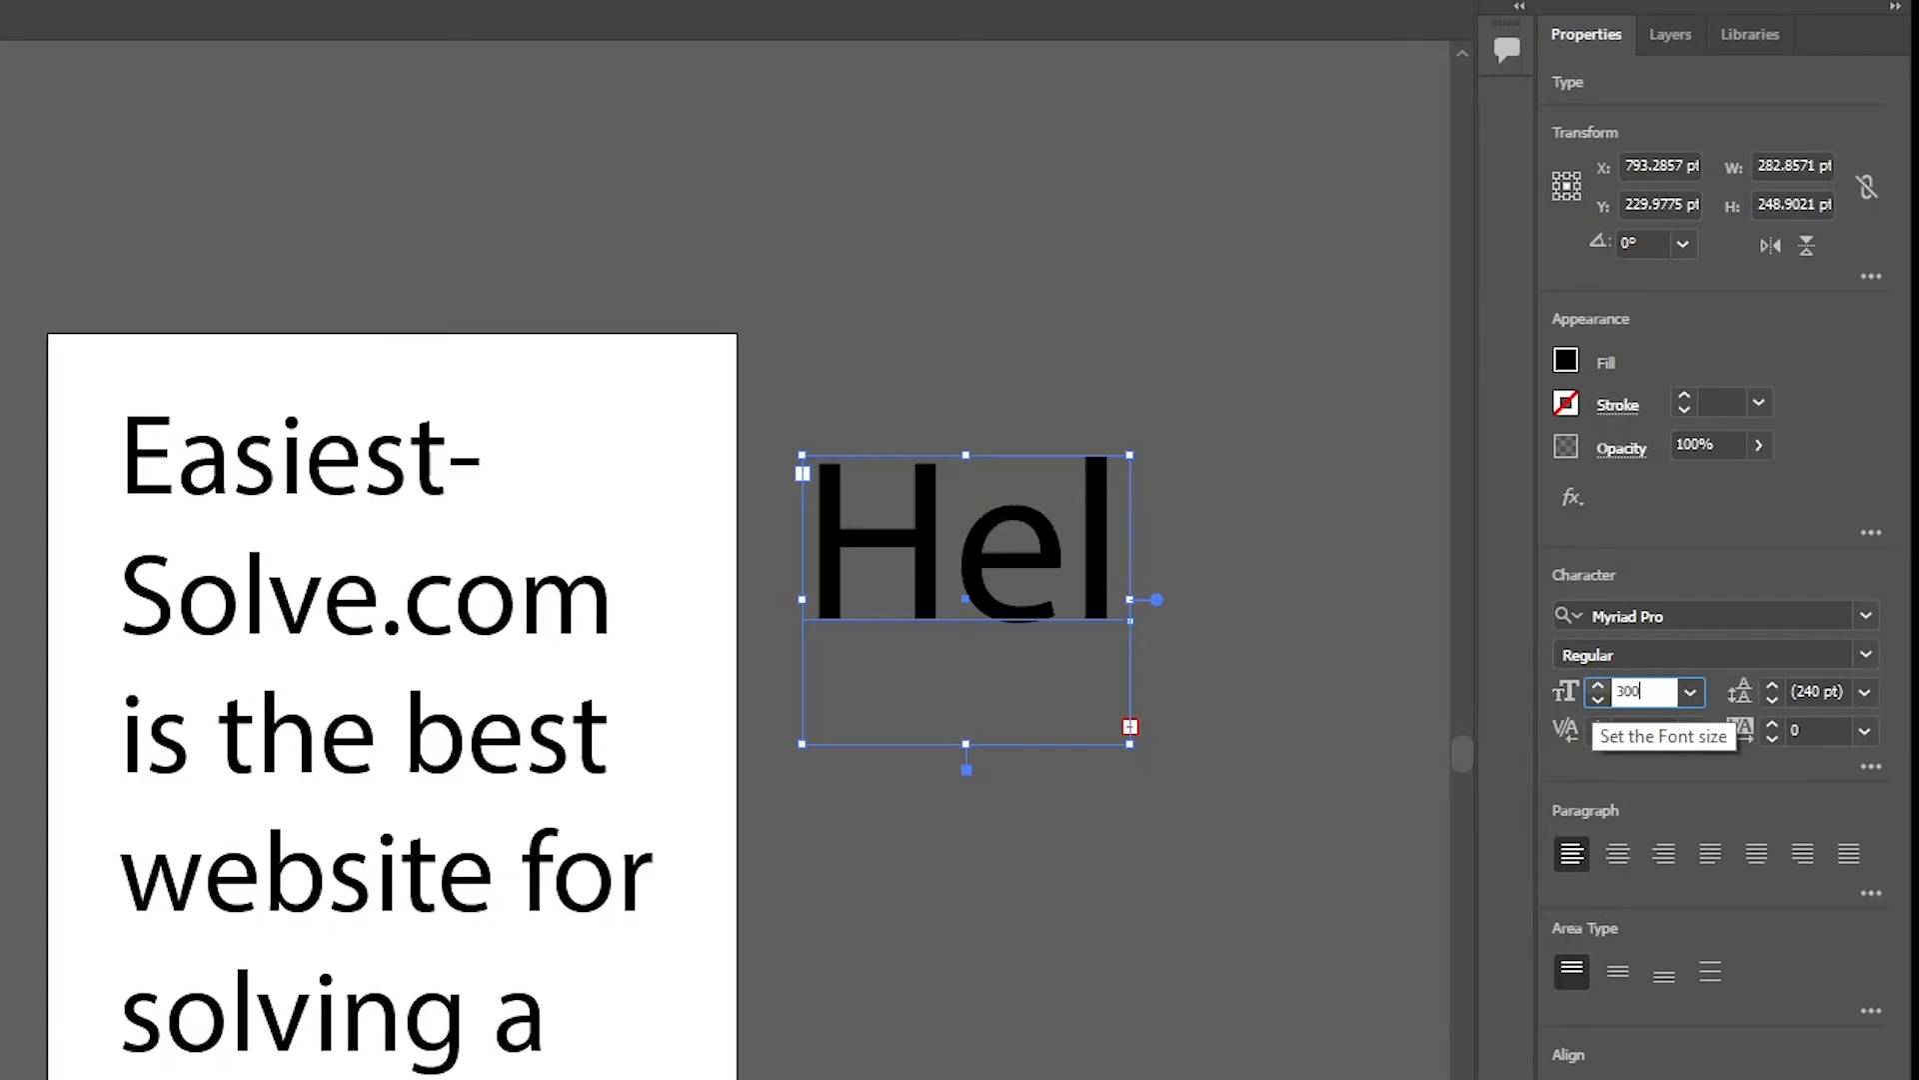
{"action": "key", "text": "Return"}
- Set the Hello World text's font size to 400 pt and enlarge its text frame diagonally
{"action": "left_click_drag", "start_coordinate": [1667, 690], "coordinate": [1594, 693]}
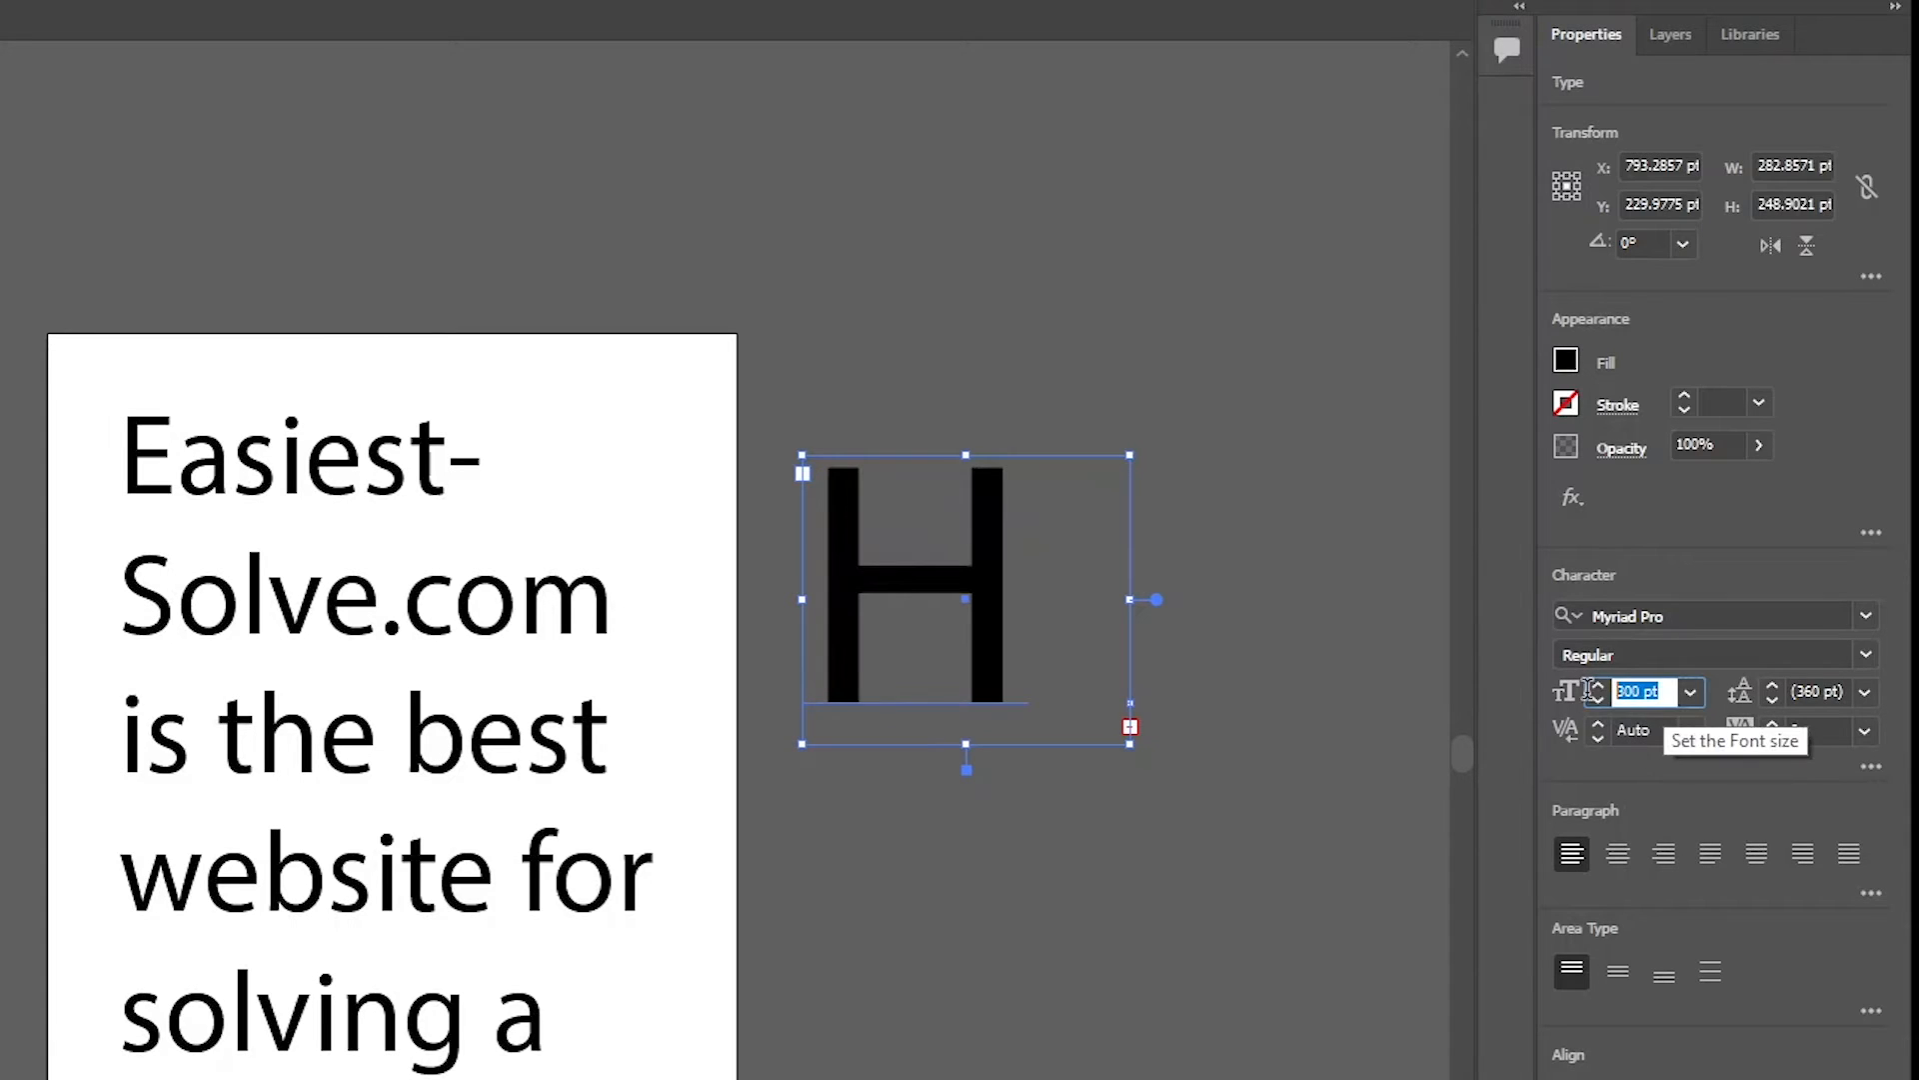
{"action": "type", "text": "400"}
{"action": "key", "text": "Return"}
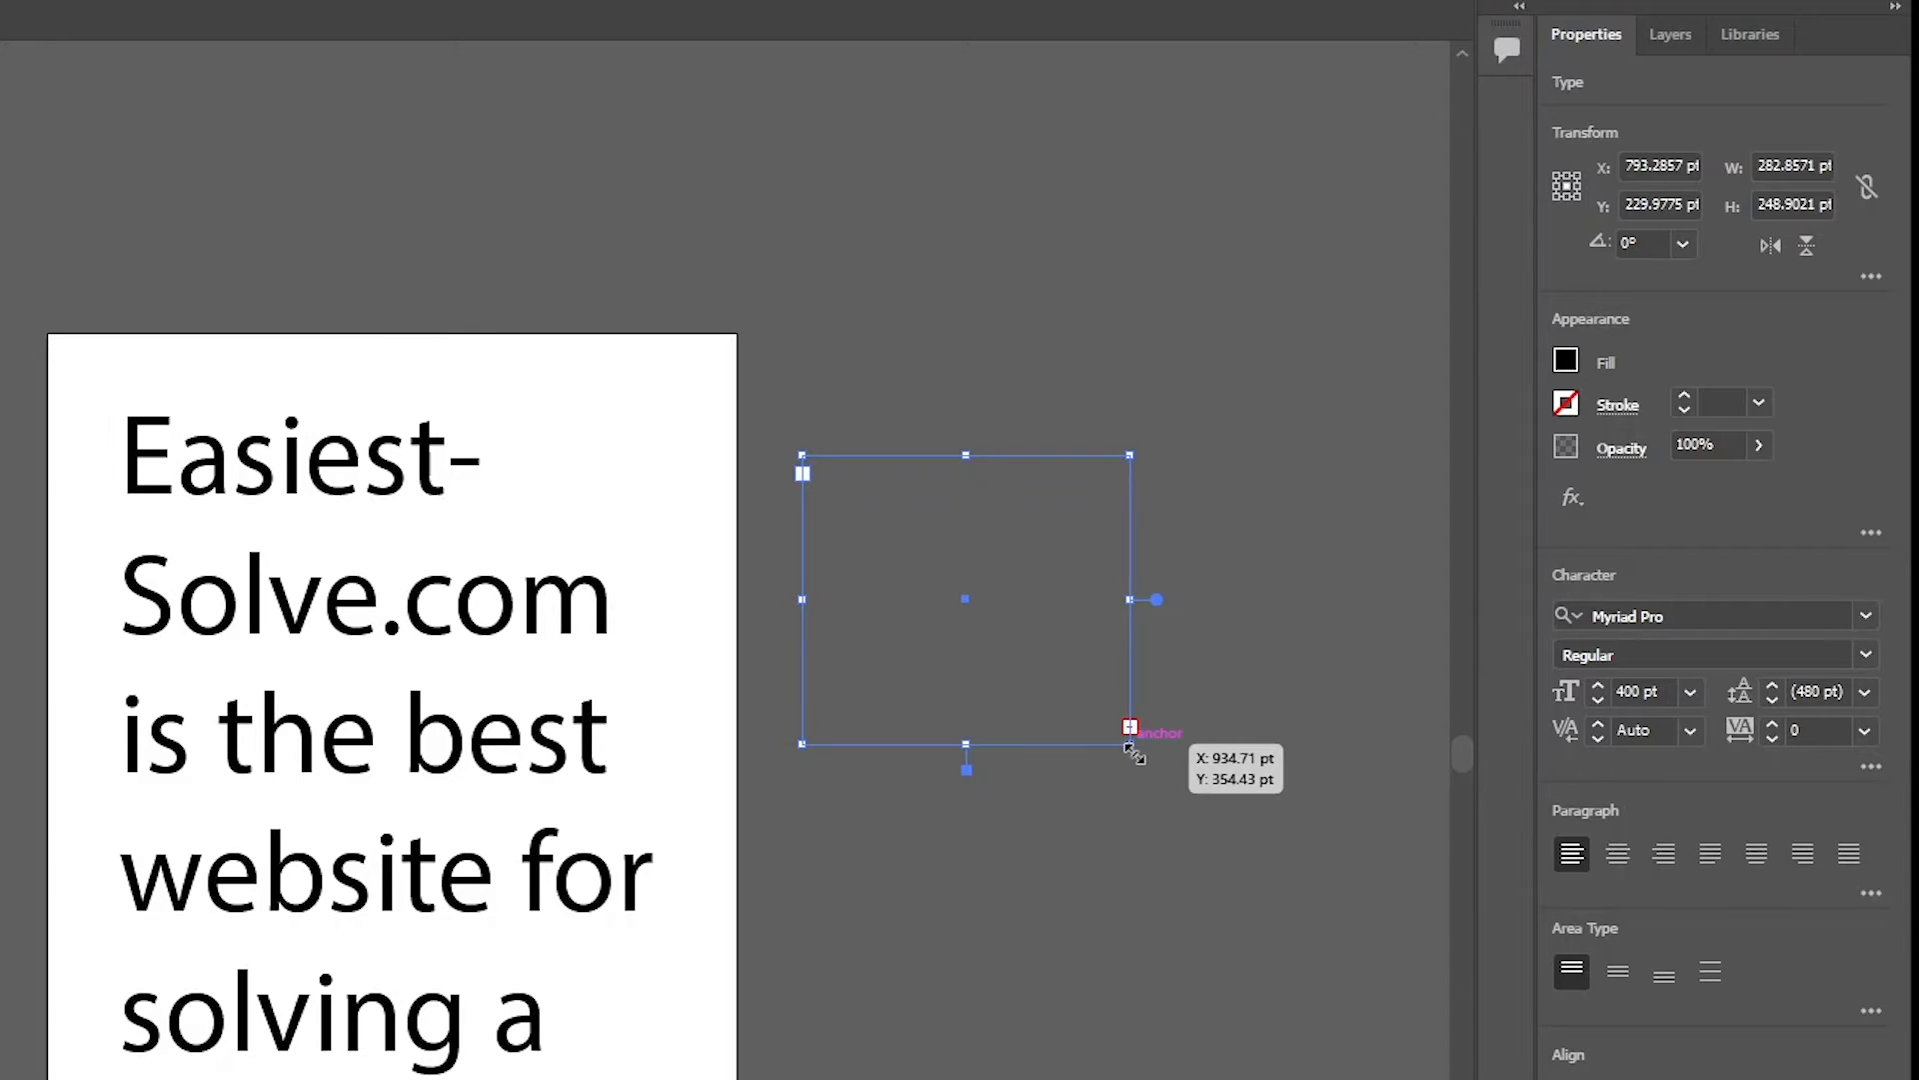
{"action": "left_click_drag", "start_coordinate": [1130, 747], "coordinate": [1568, 1068]}
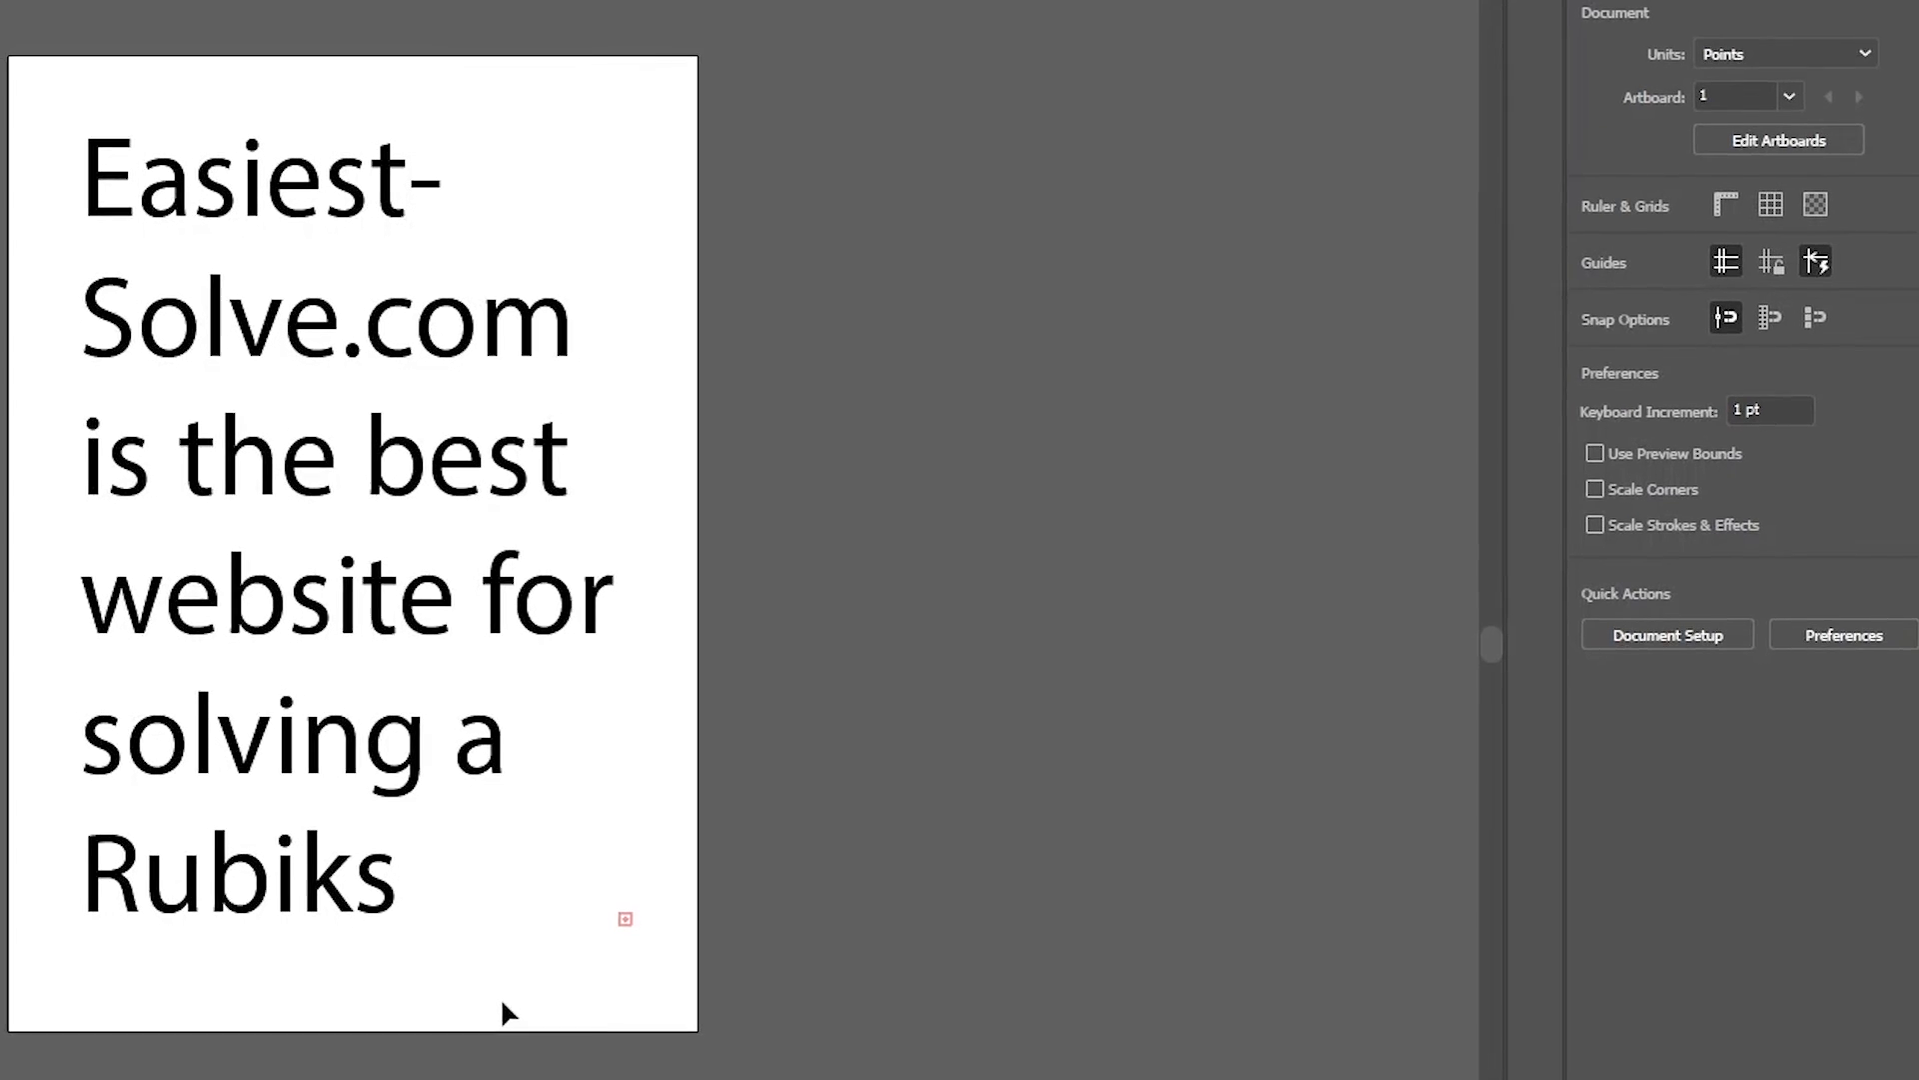
- Enlarge the EasiestSolve.com text frame to about 569 by 859 pt and position it near the artboard's upper-left corner
{"action": "left_click", "coordinate": [357, 868]}
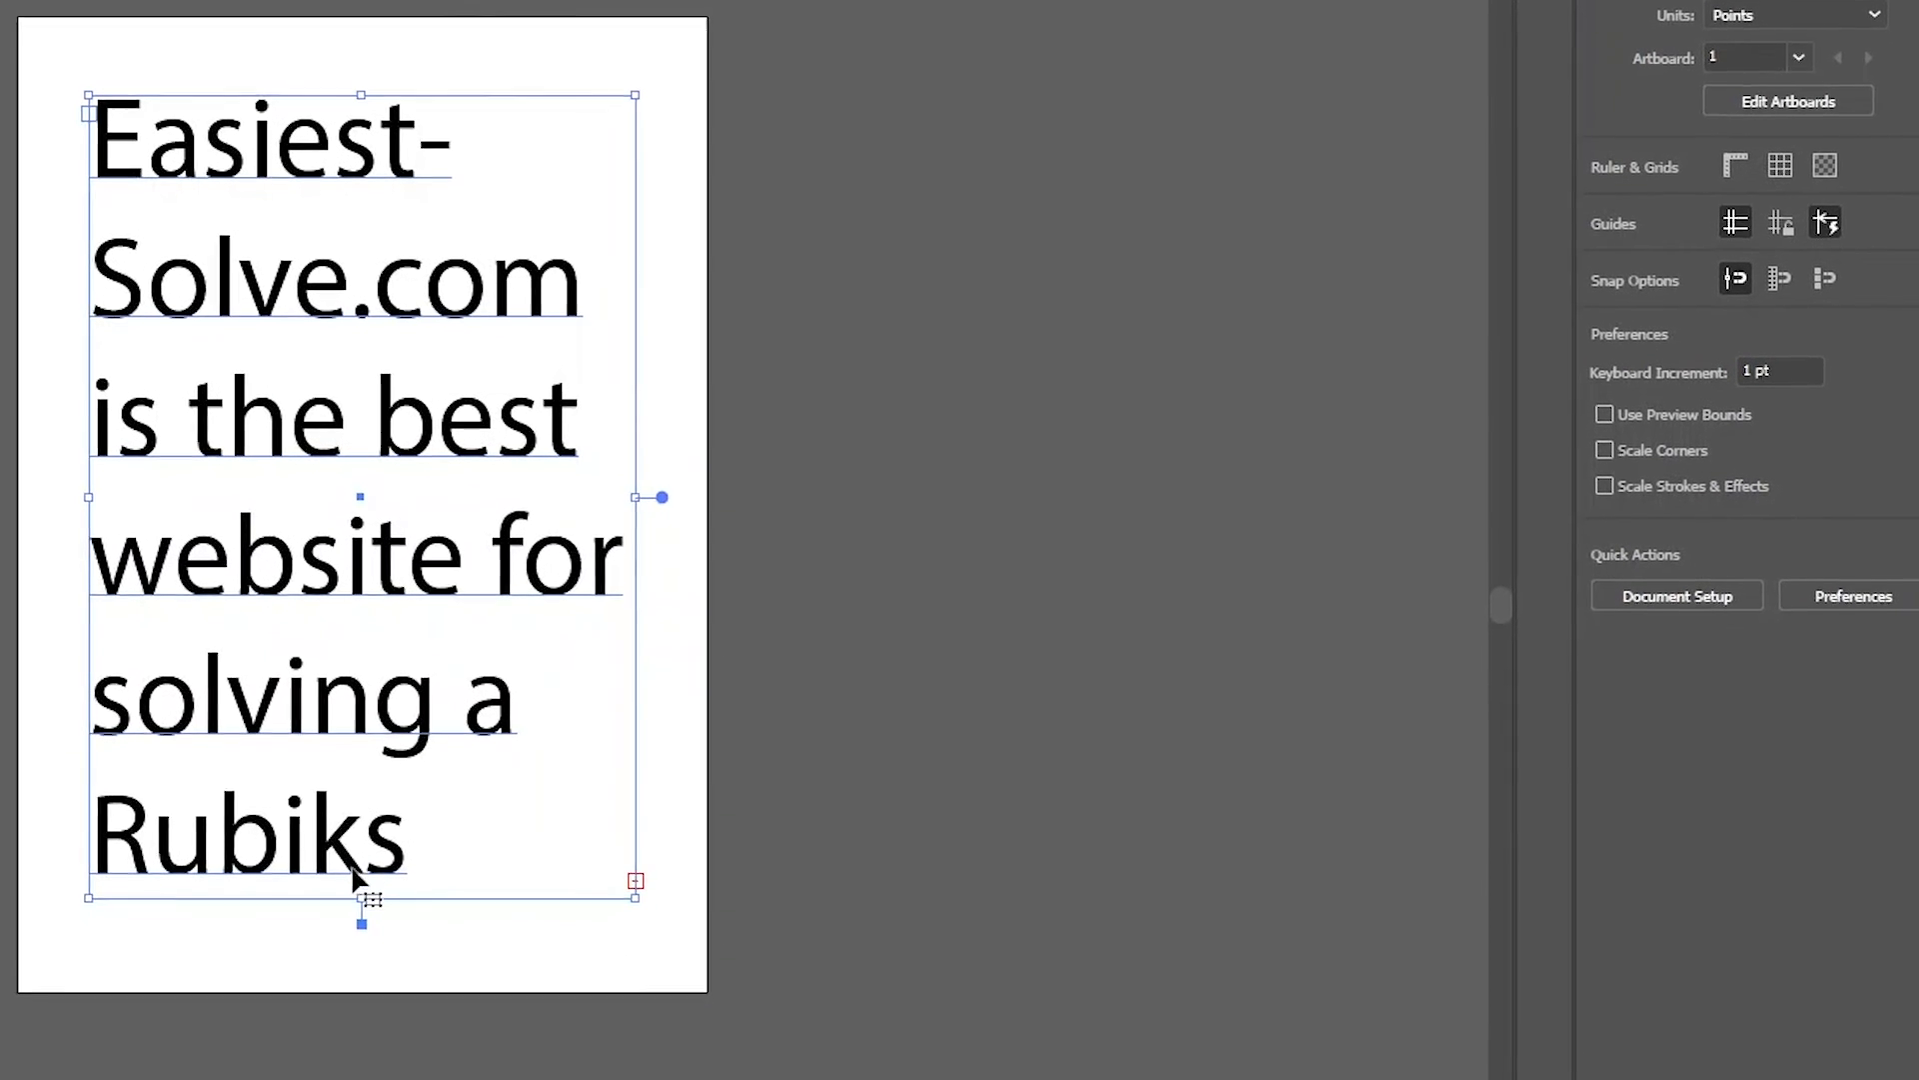
{"action": "left_click_drag", "start_coordinate": [372, 893], "coordinate": [371, 1067]}
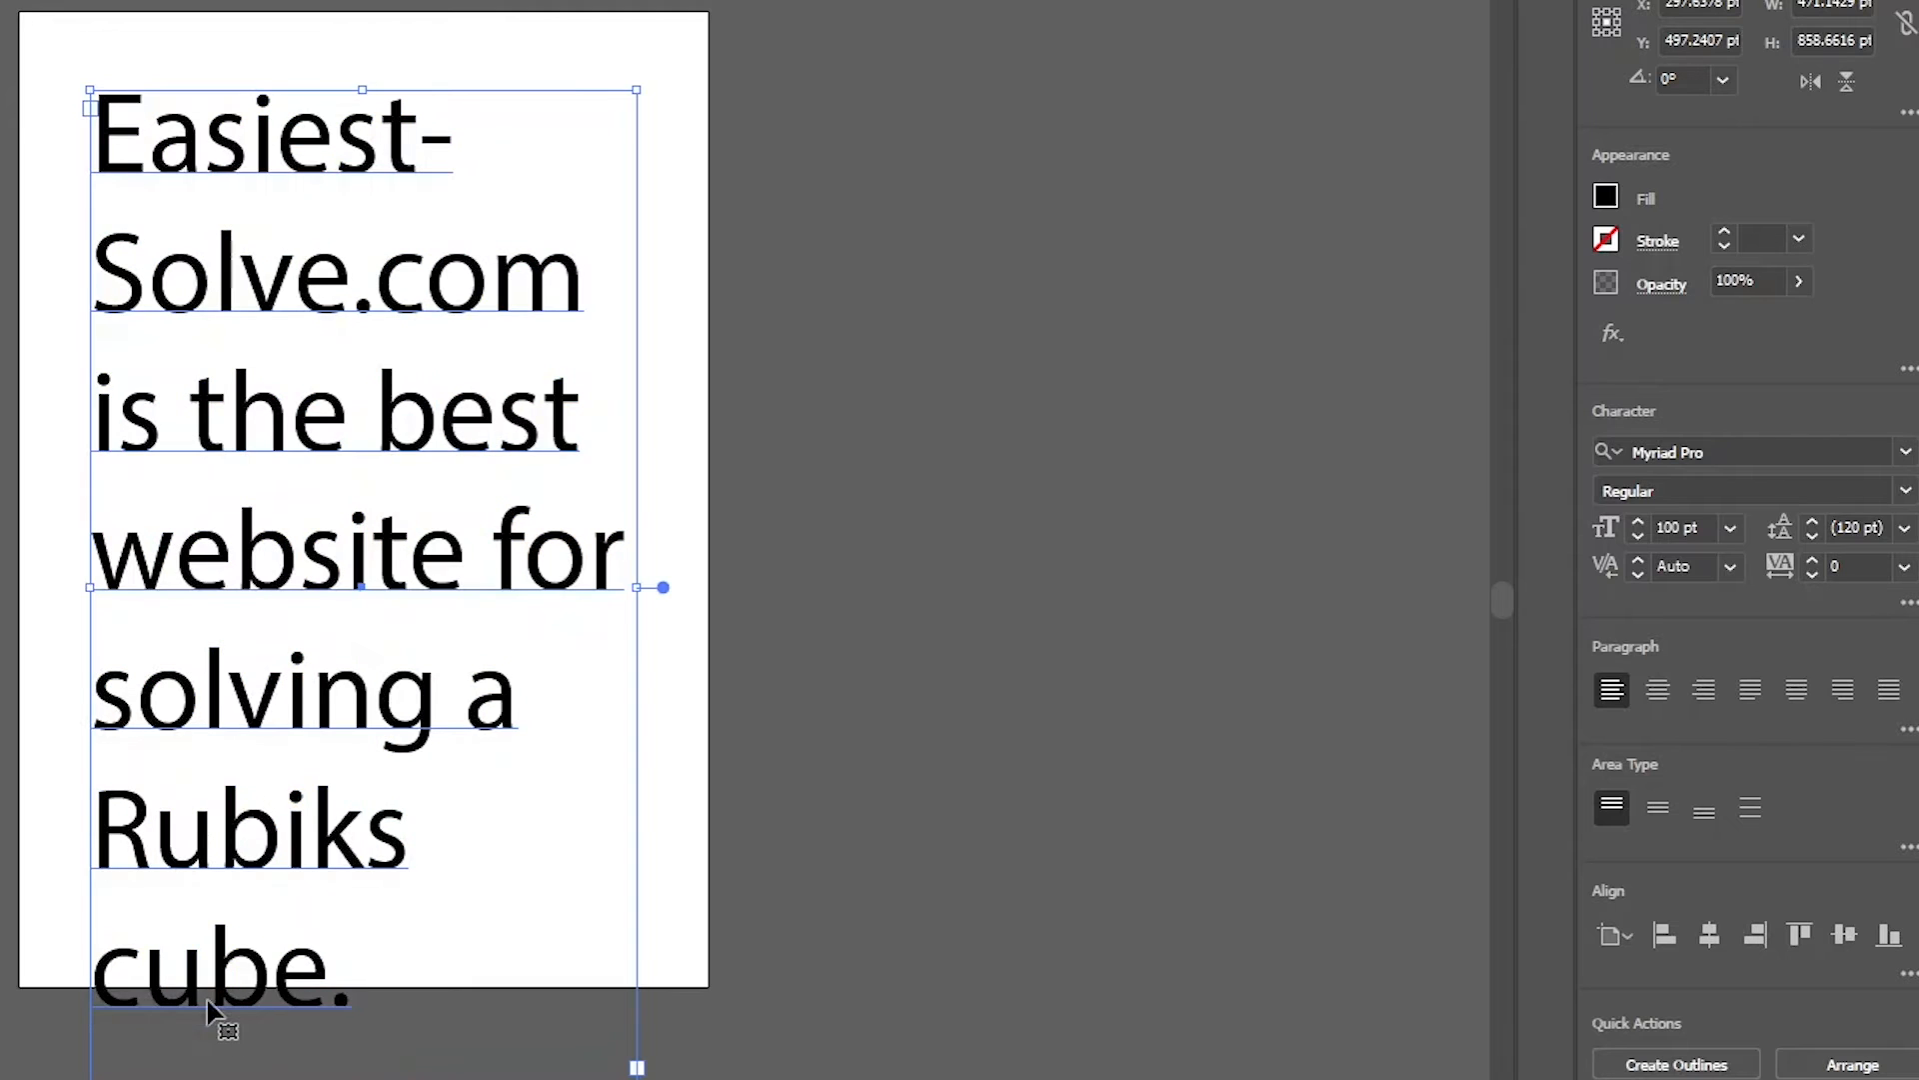
{"action": "left_click_drag", "start_coordinate": [244, 844], "coordinate": [187, 794]}
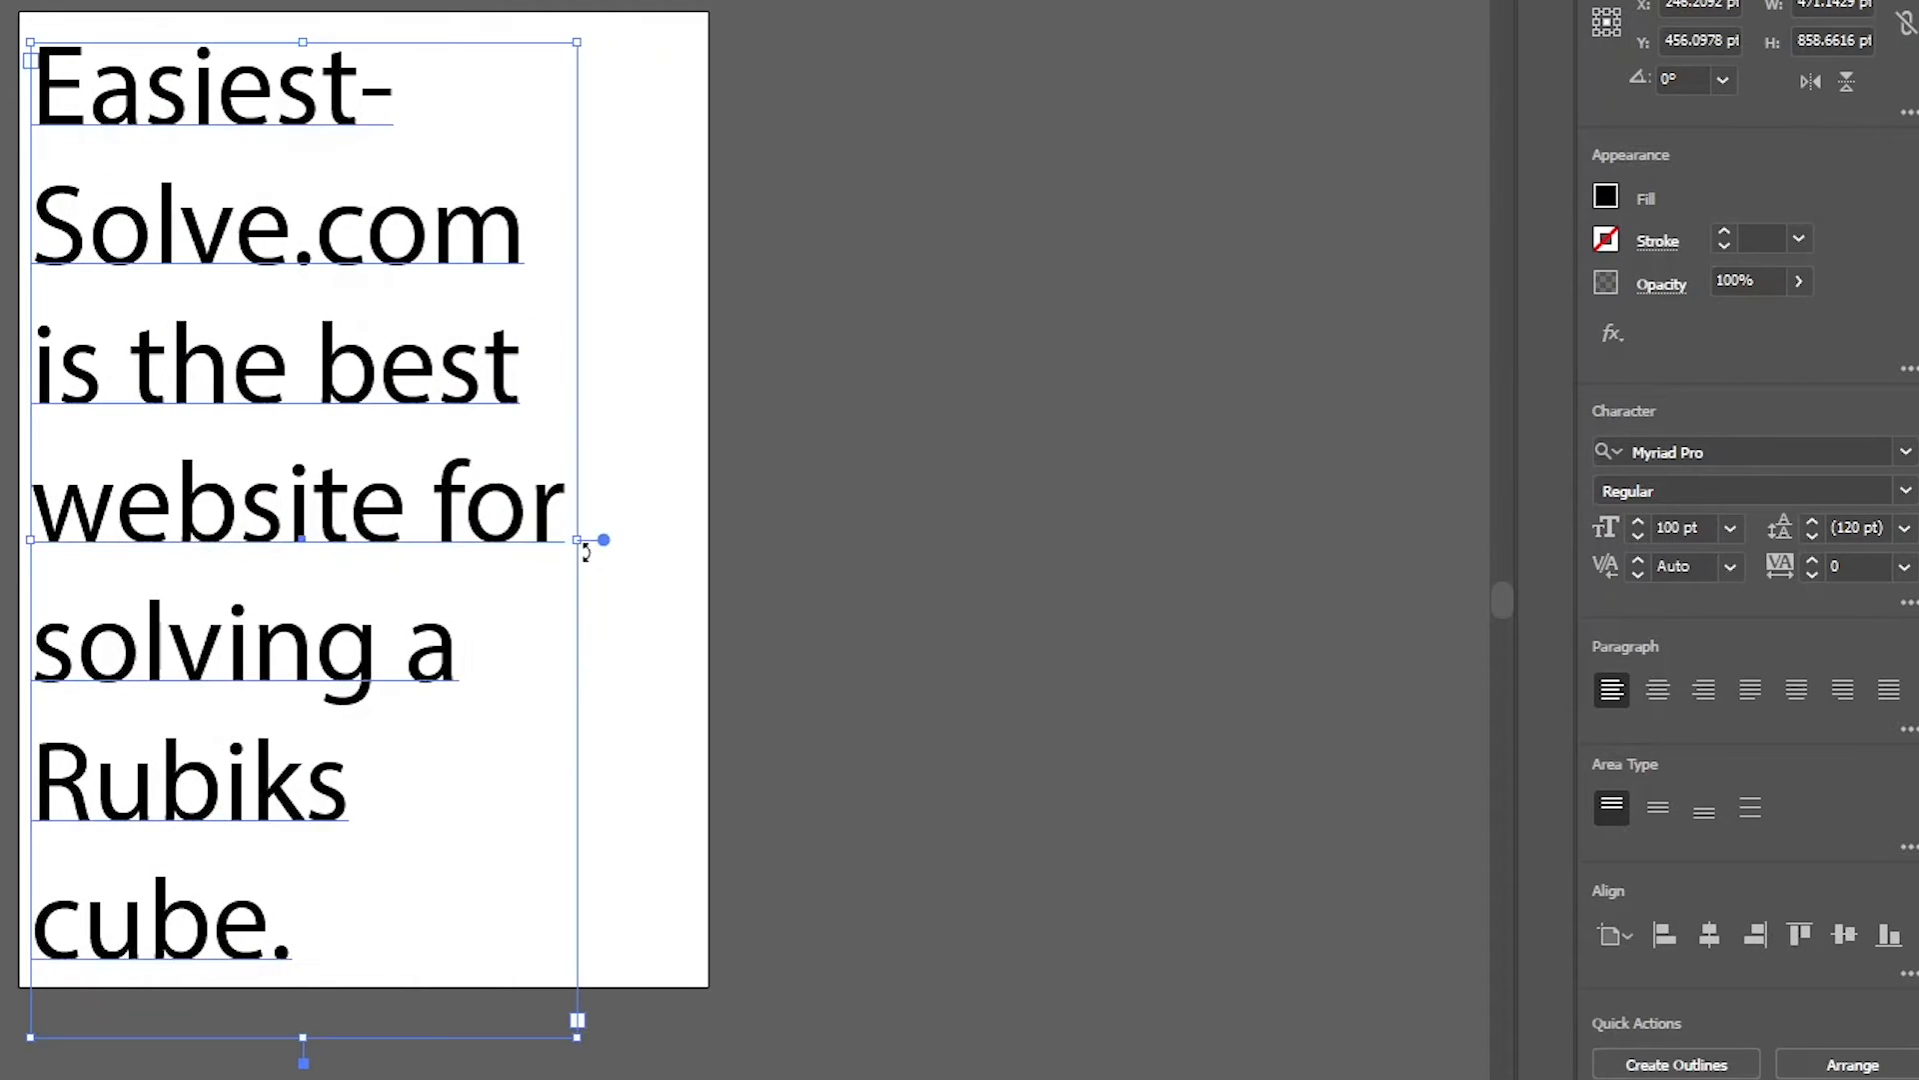
{"action": "left_click_drag", "start_coordinate": [586, 552], "coordinate": [695, 552]}
{"action": "left_click", "coordinate": [810, 603]}
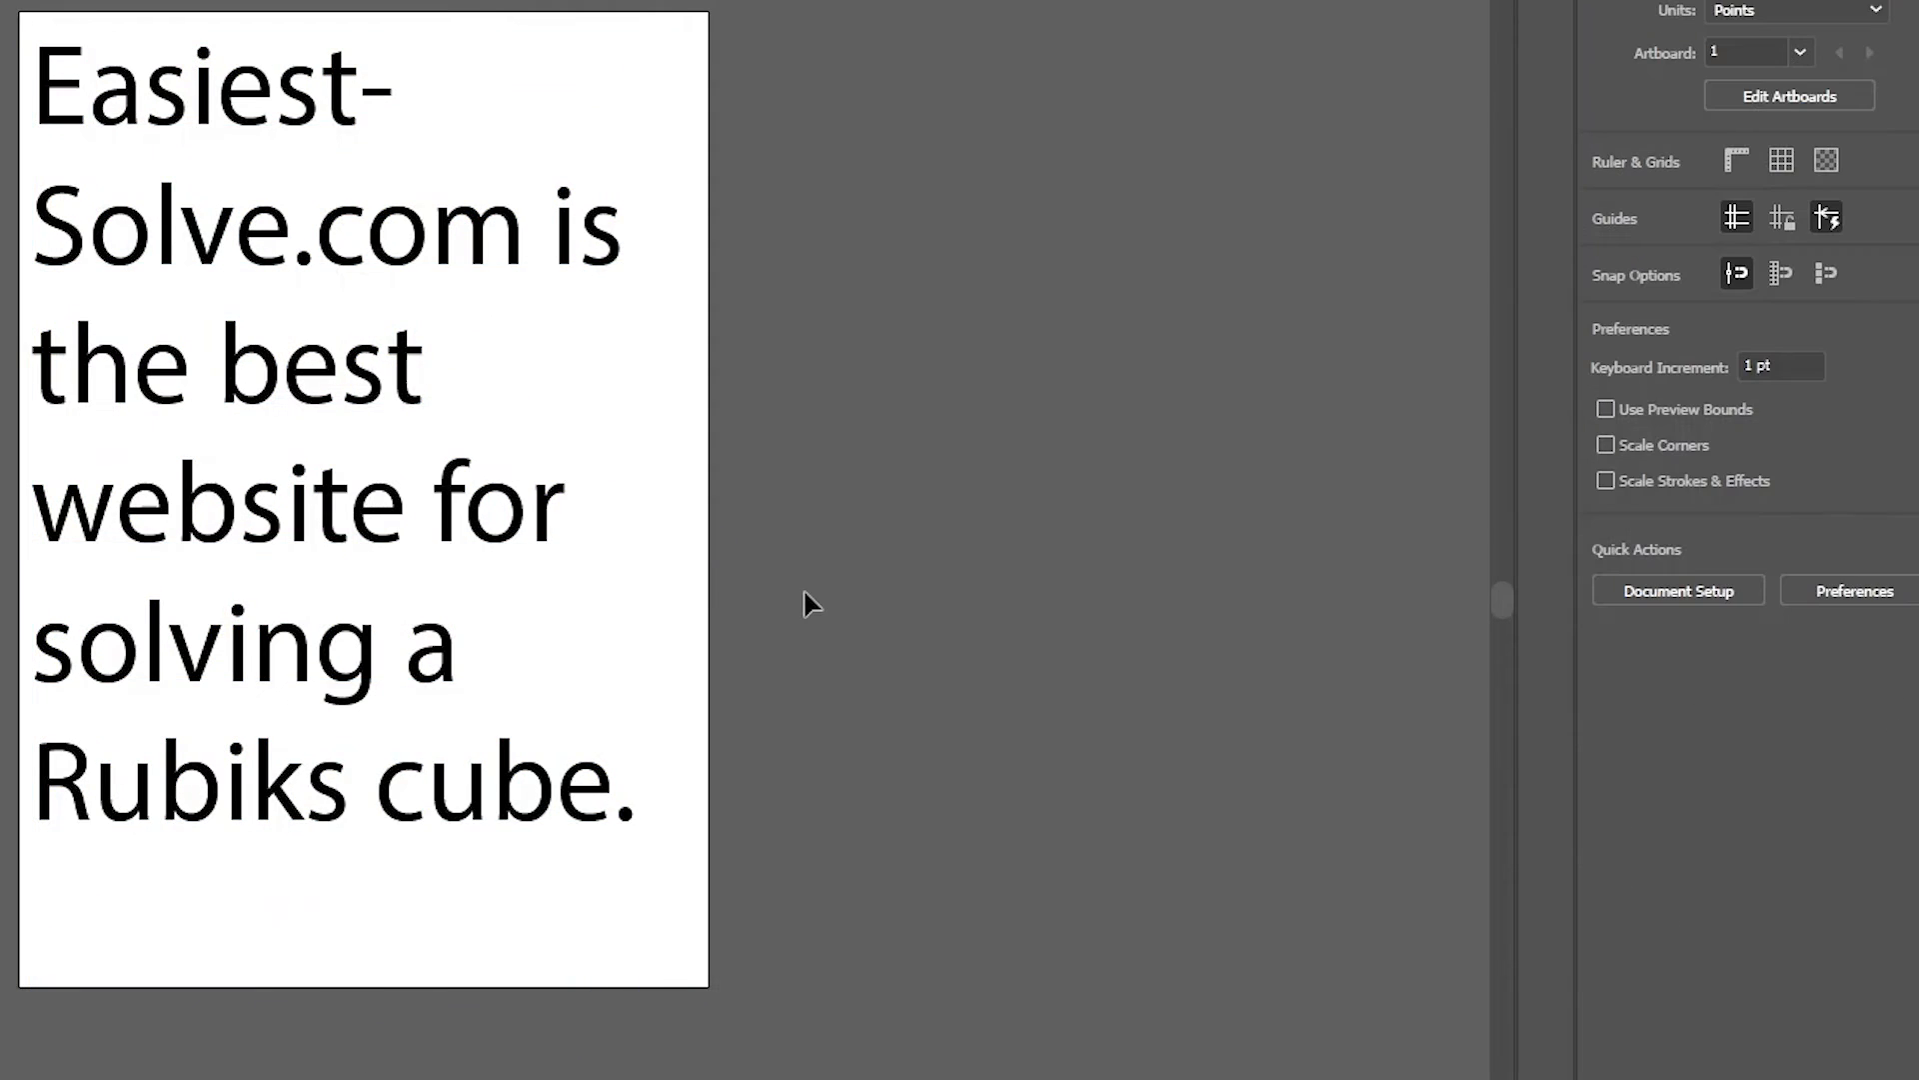
- Change the fill color of the EasiestSolve.com paragraph to medium green
{"action": "left_click", "coordinate": [373, 505]}
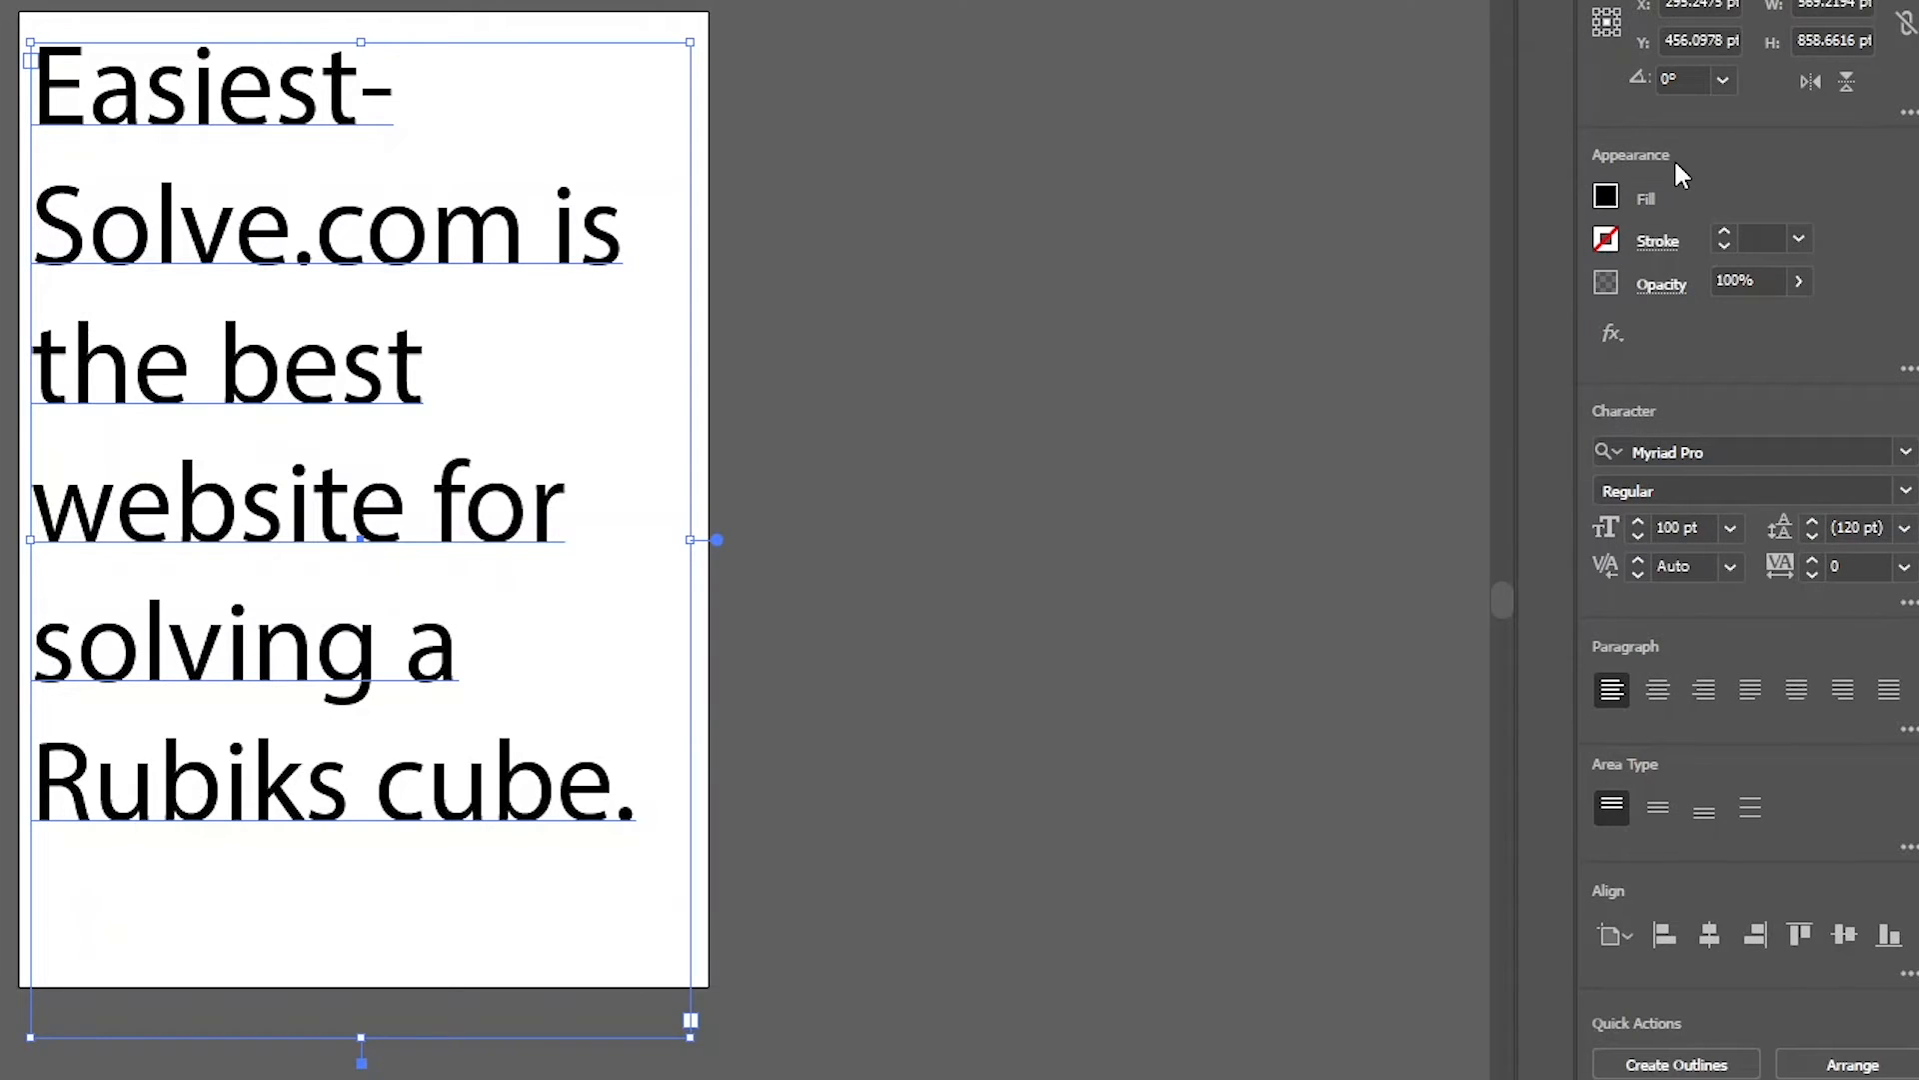
{"action": "left_click", "coordinate": [1604, 196]}
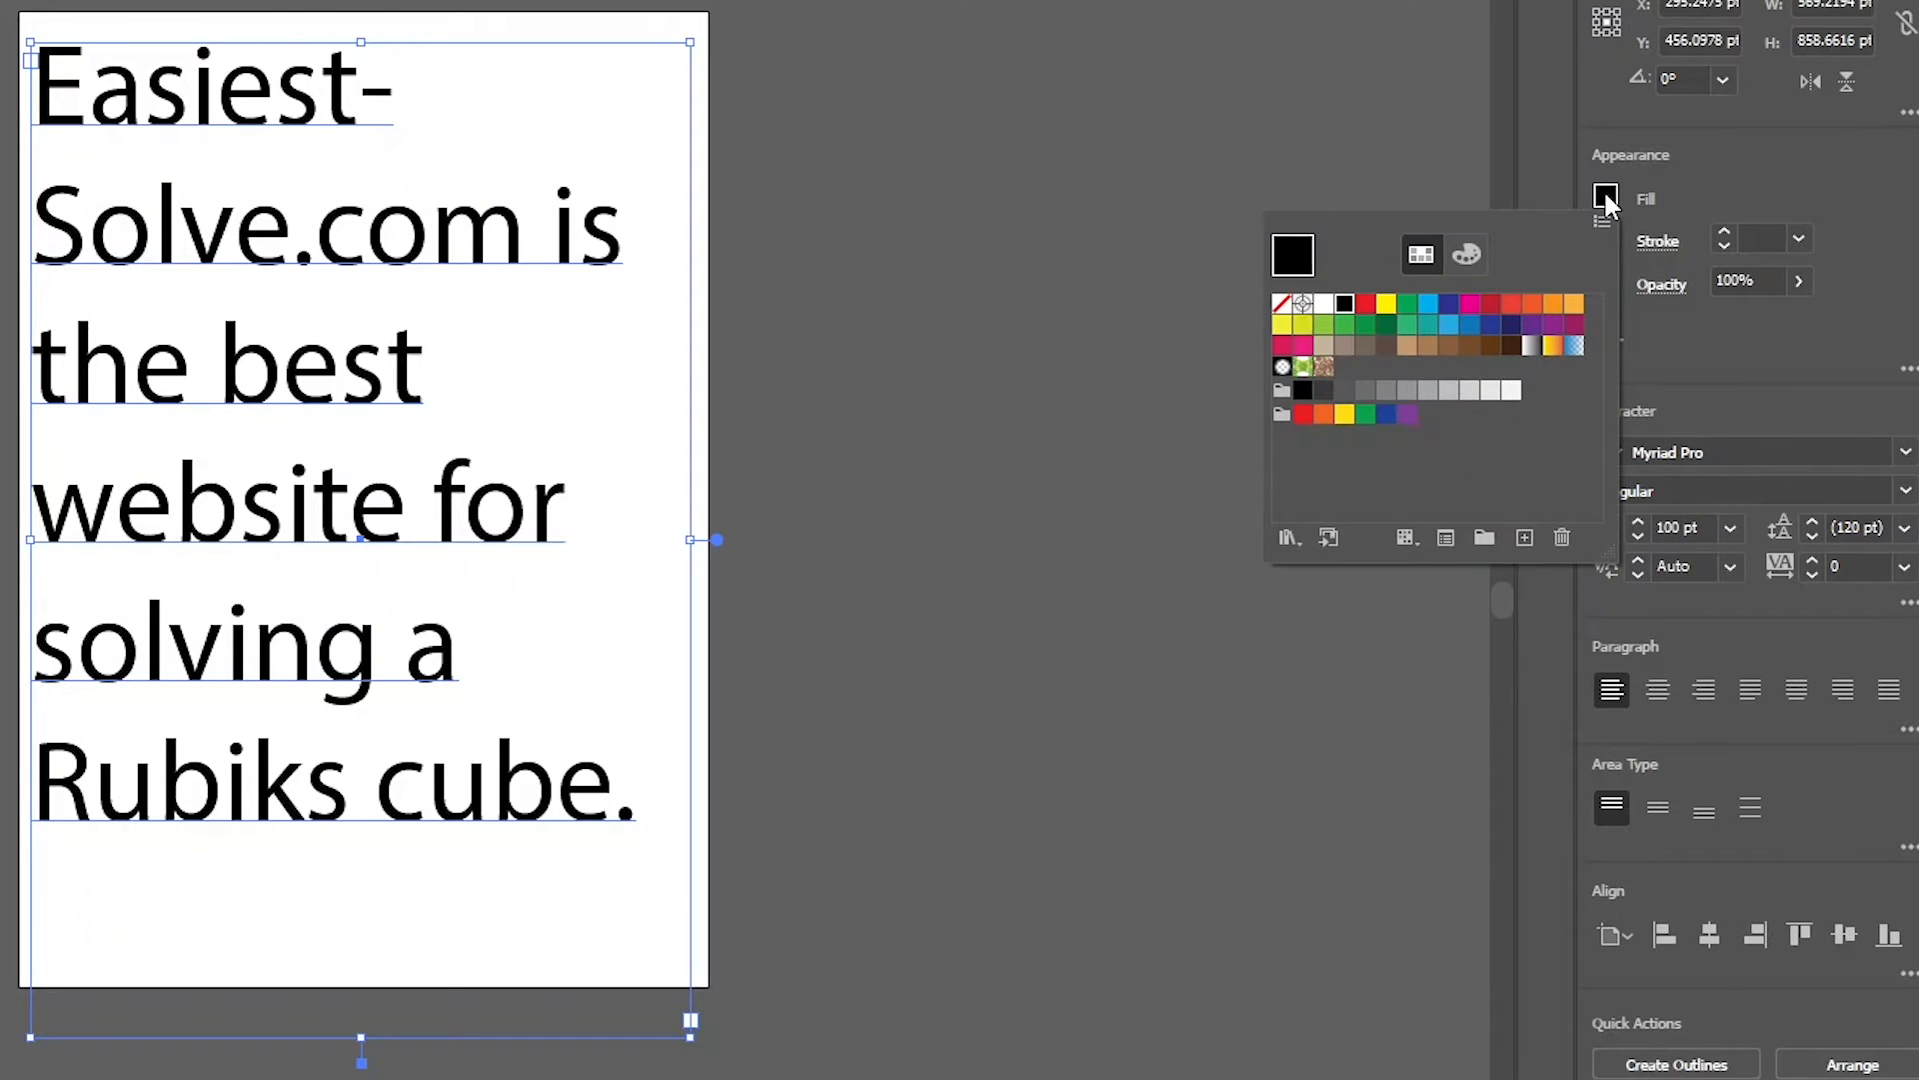
{"action": "left_click", "coordinate": [1386, 325]}
{"action": "left_click", "coordinate": [1365, 325]}
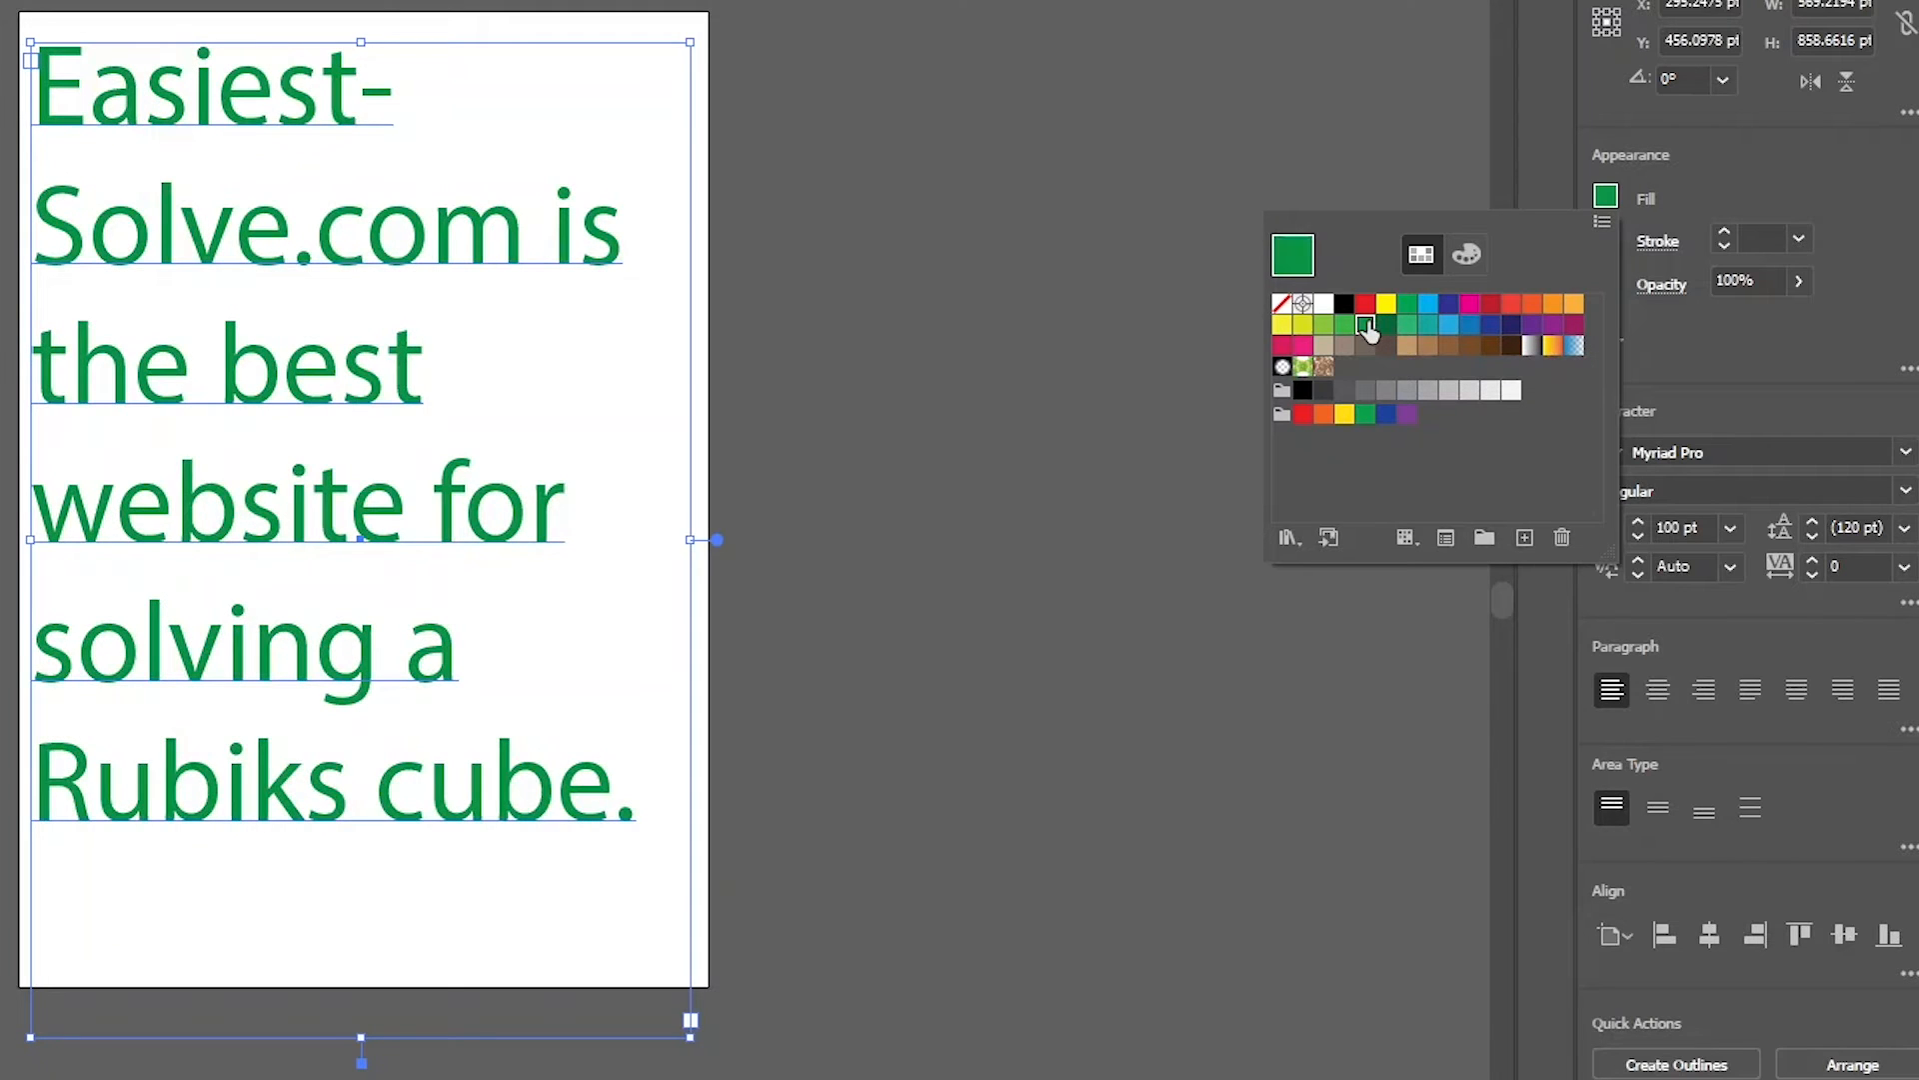
{"action": "left_click", "coordinate": [1694, 192]}
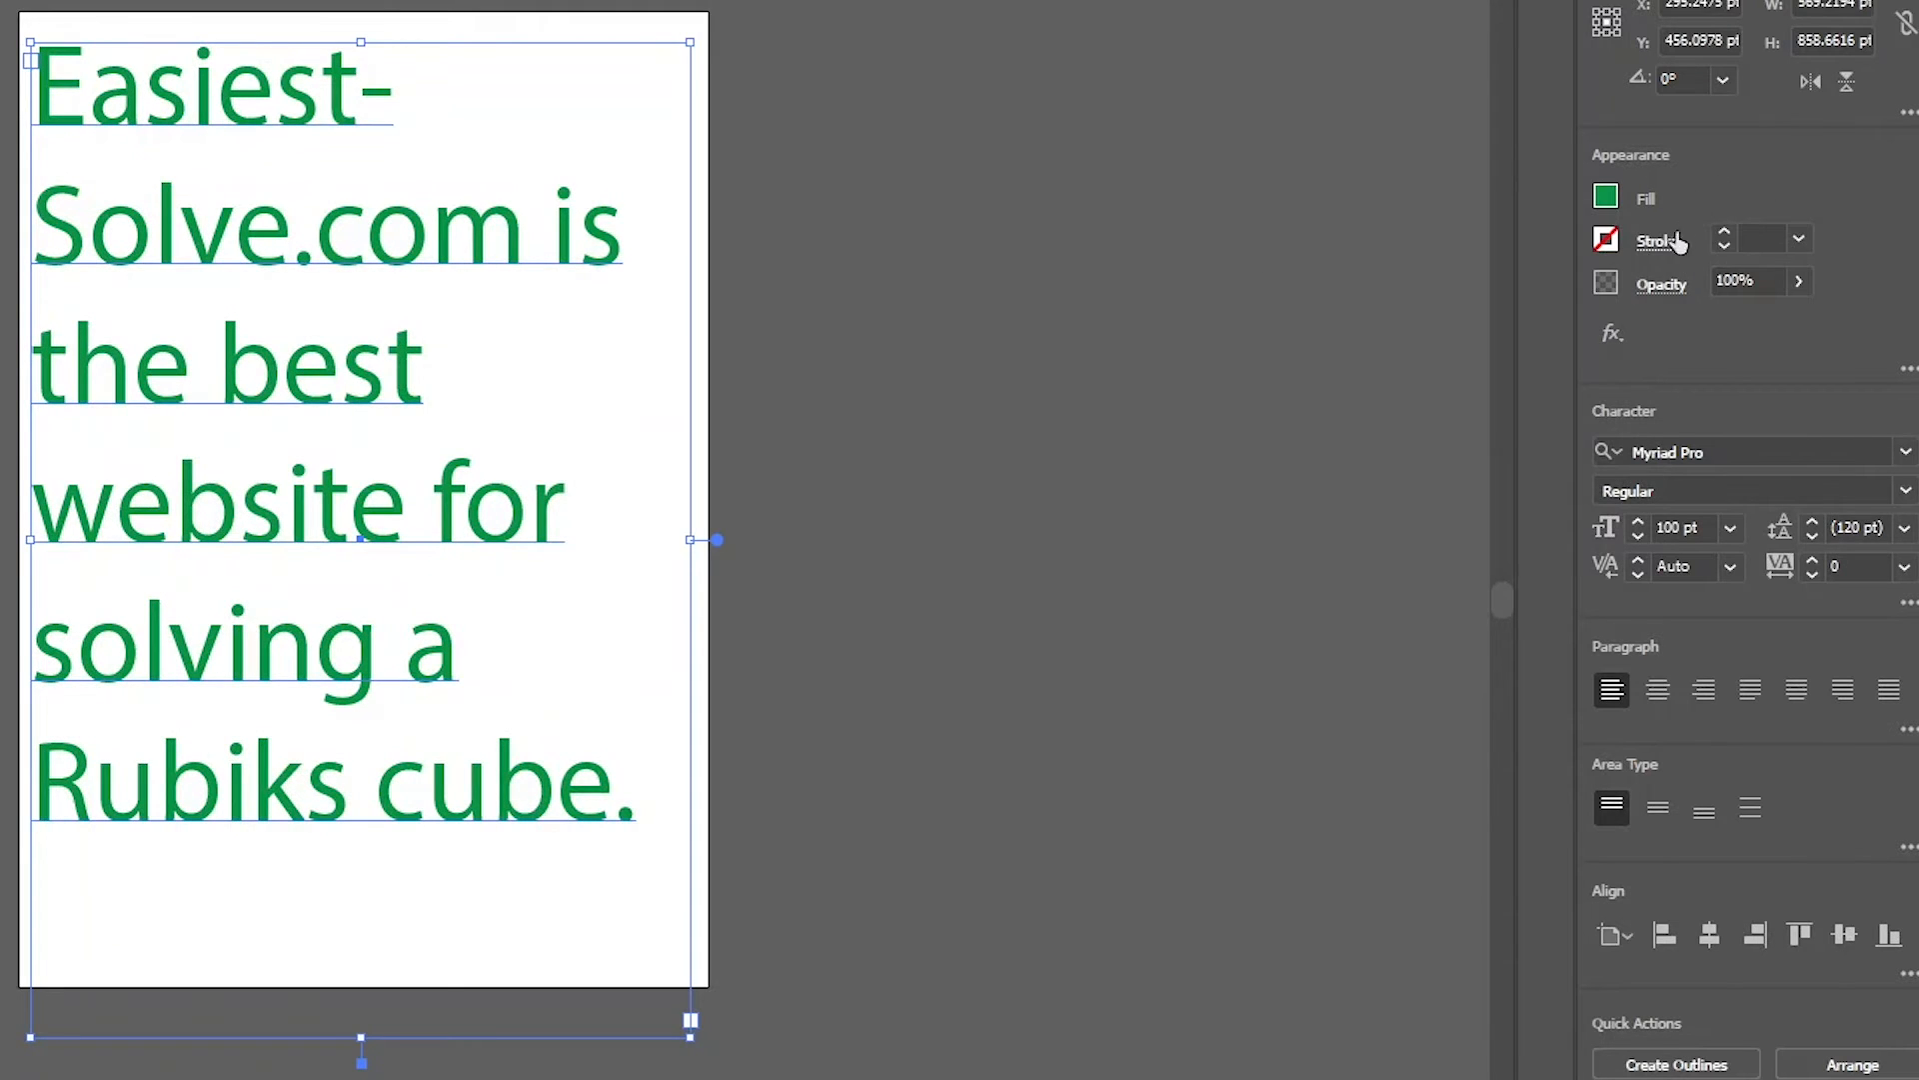
- Try a yellow stroke on the green text and replace it with a dark blue one
{"action": "left_click", "coordinate": [1613, 244]}
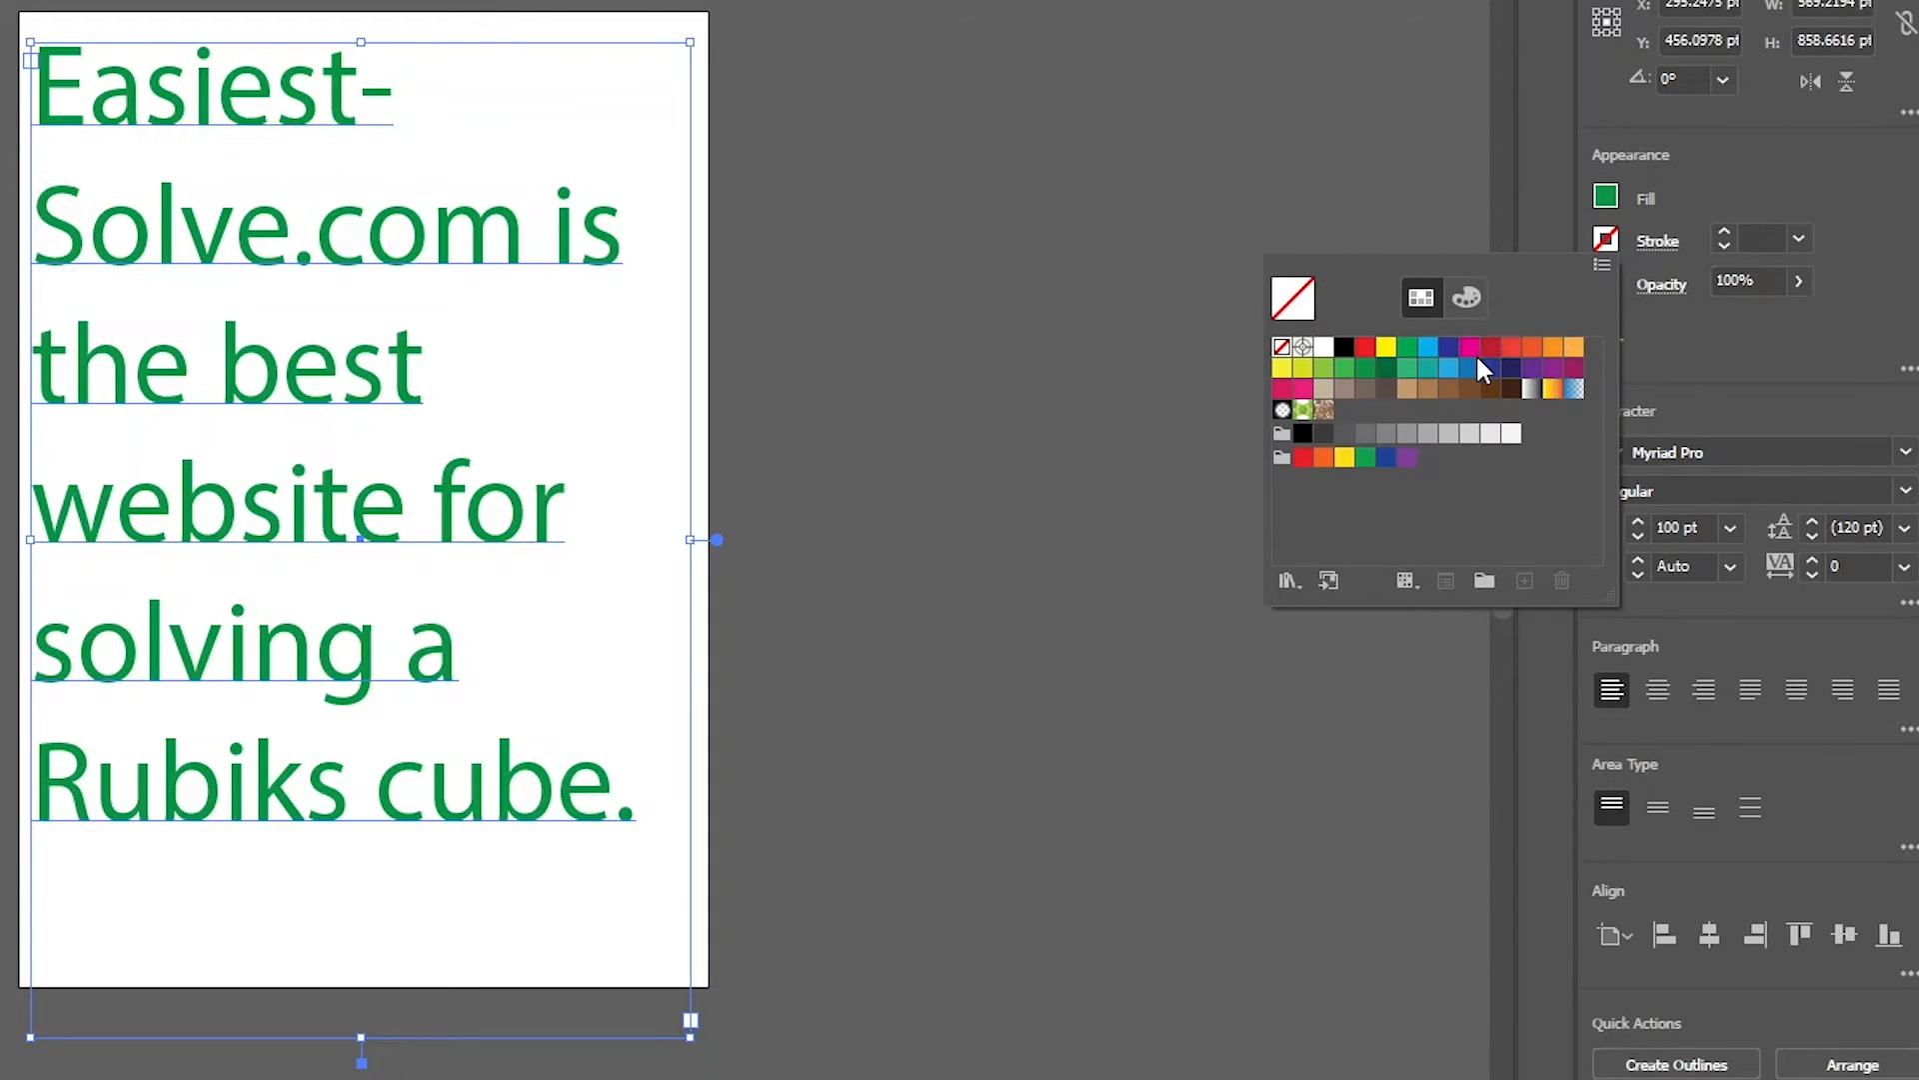
{"action": "left_click", "coordinate": [1344, 457]}
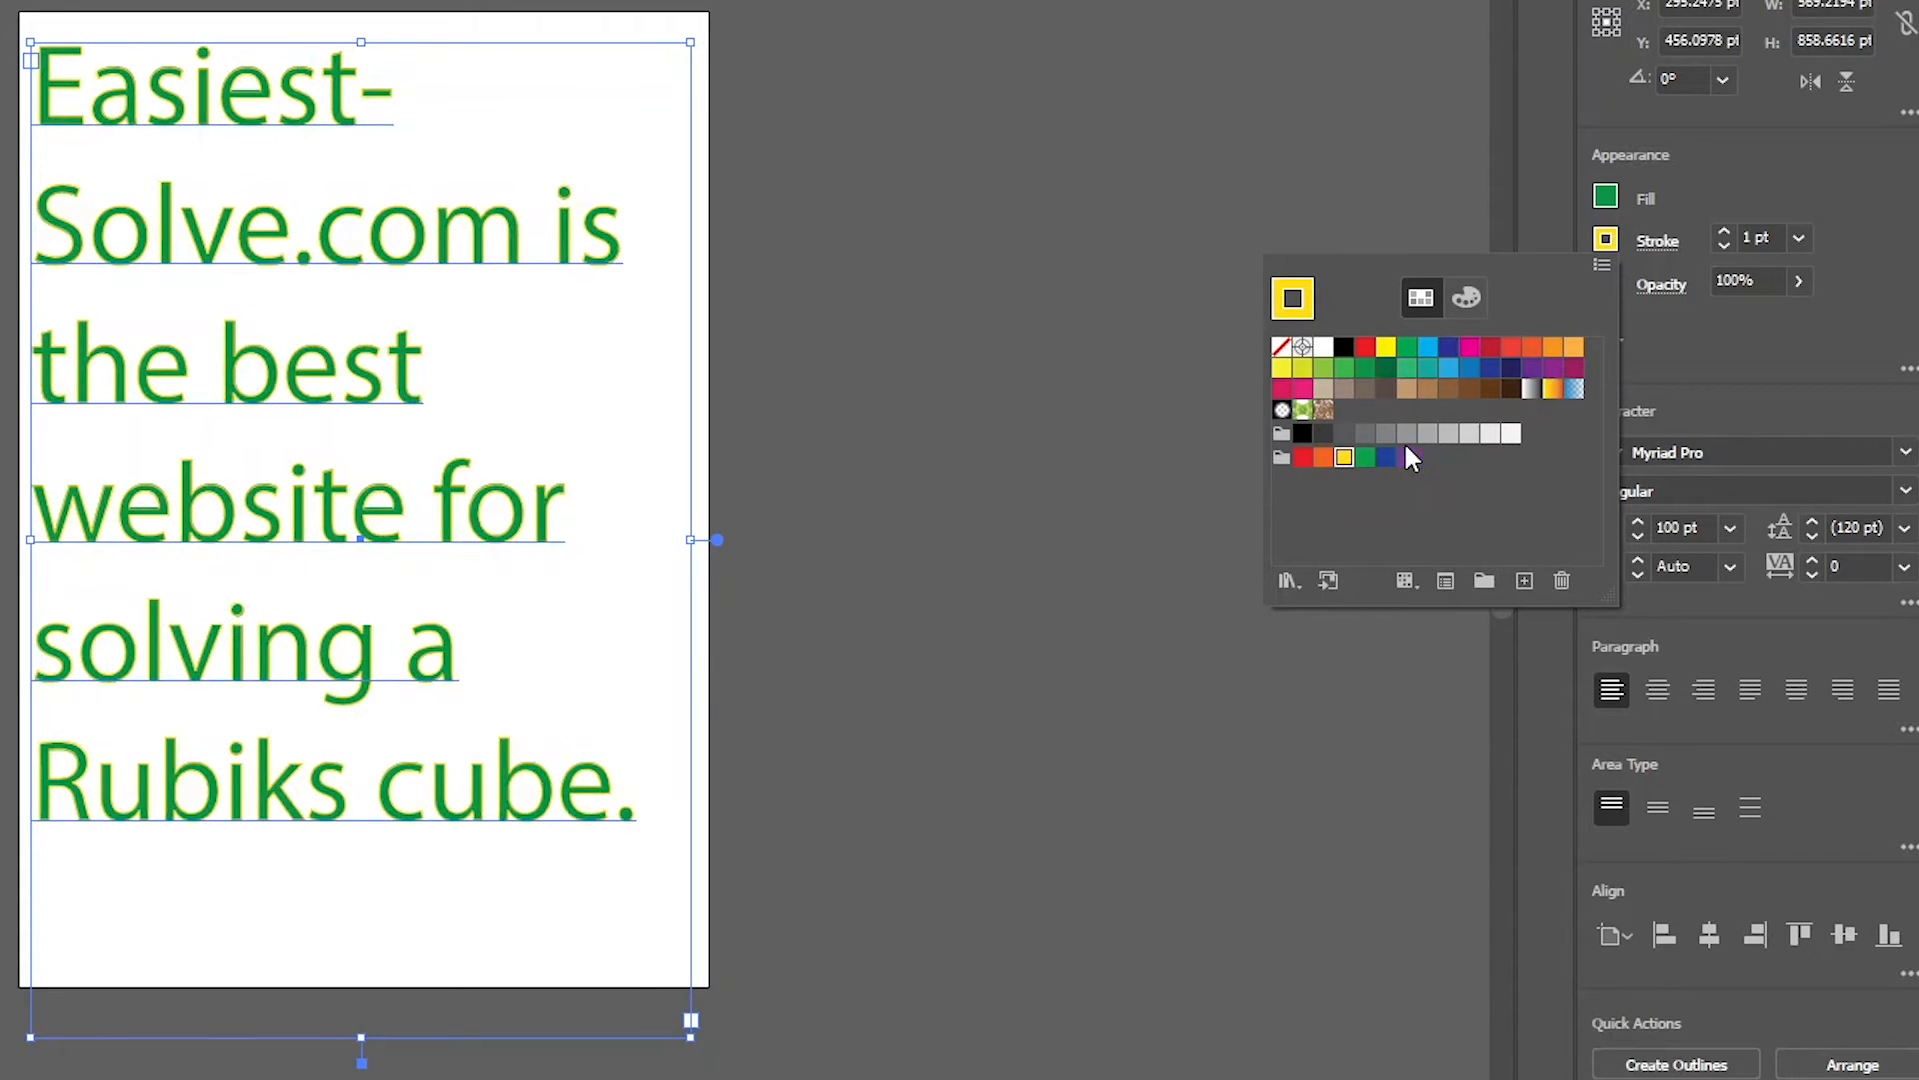
{"action": "left_click", "coordinate": [1490, 367]}
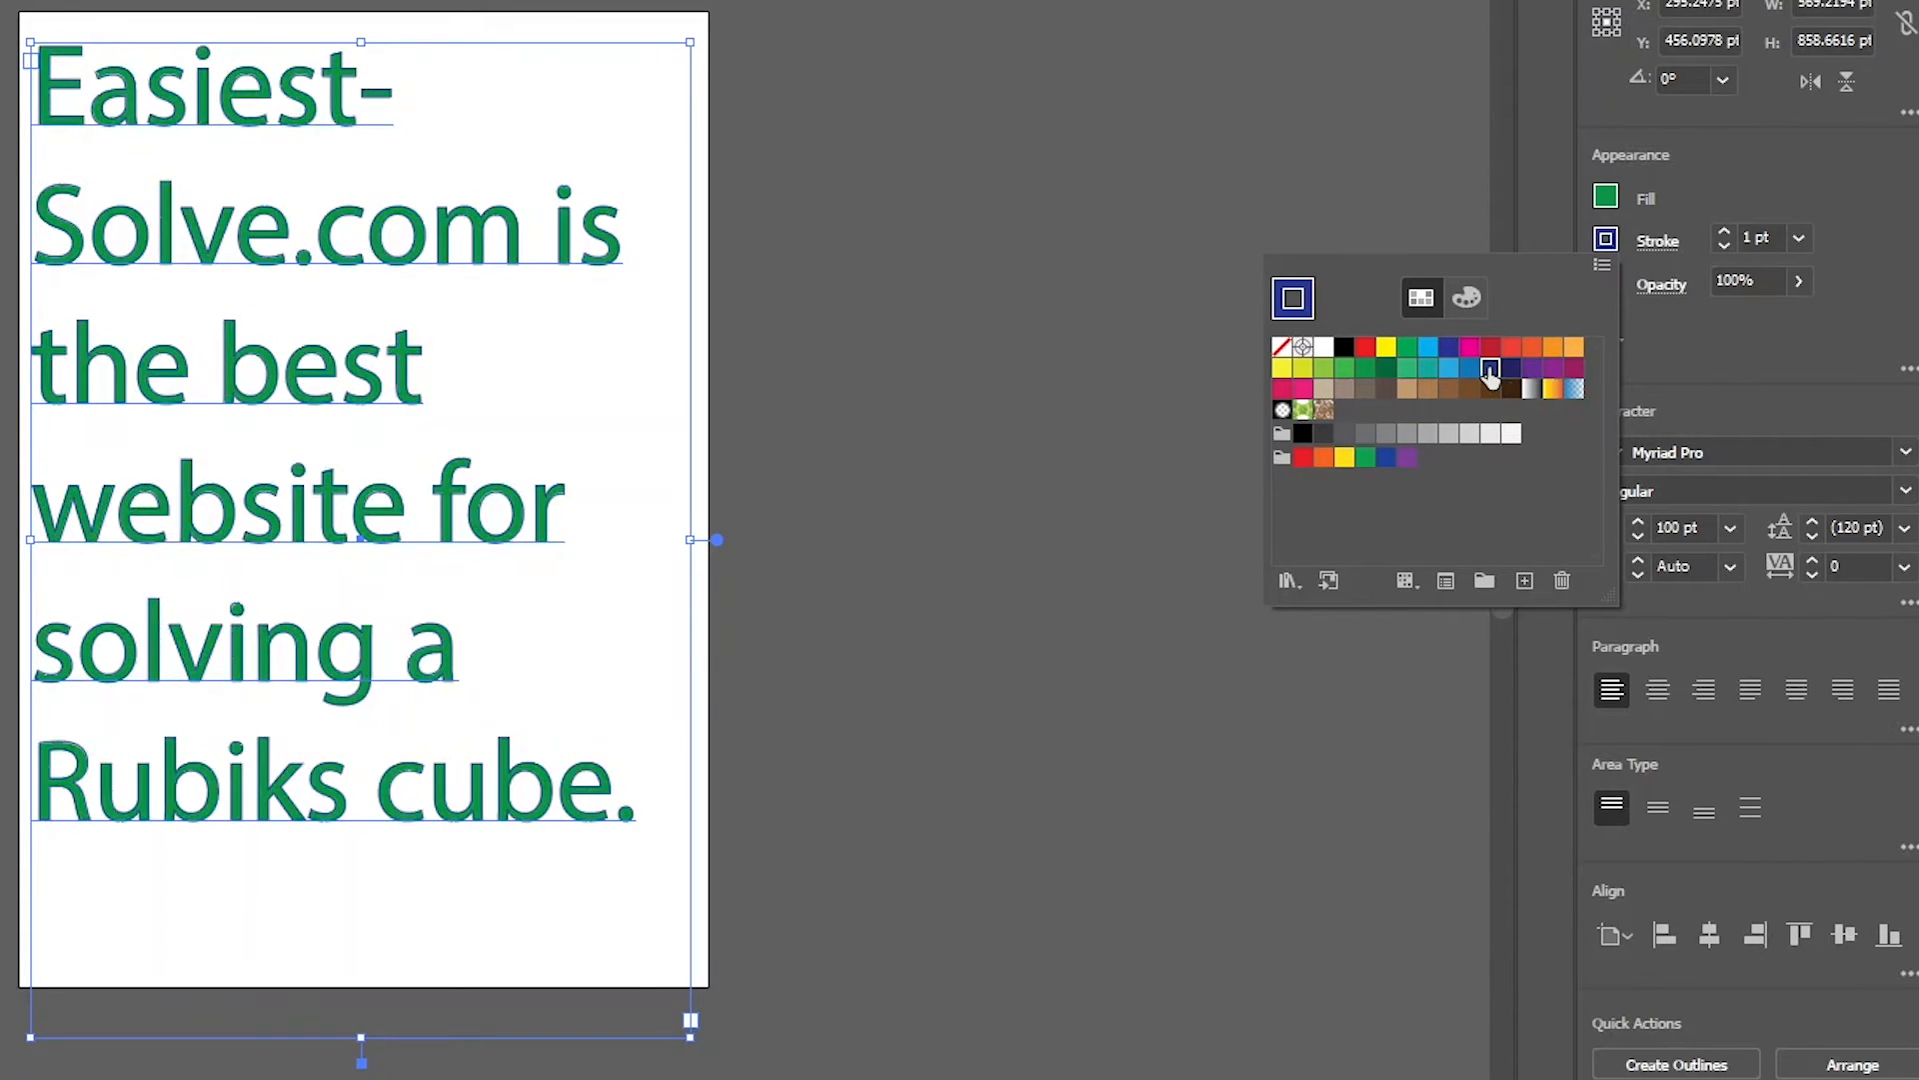
- Increase the dark blue stroke weight of the text to 15 pt
{"action": "left_click", "coordinate": [1724, 231]}
{"action": "left_click", "coordinate": [1723, 231]}
{"action": "left_click", "coordinate": [1723, 232]}
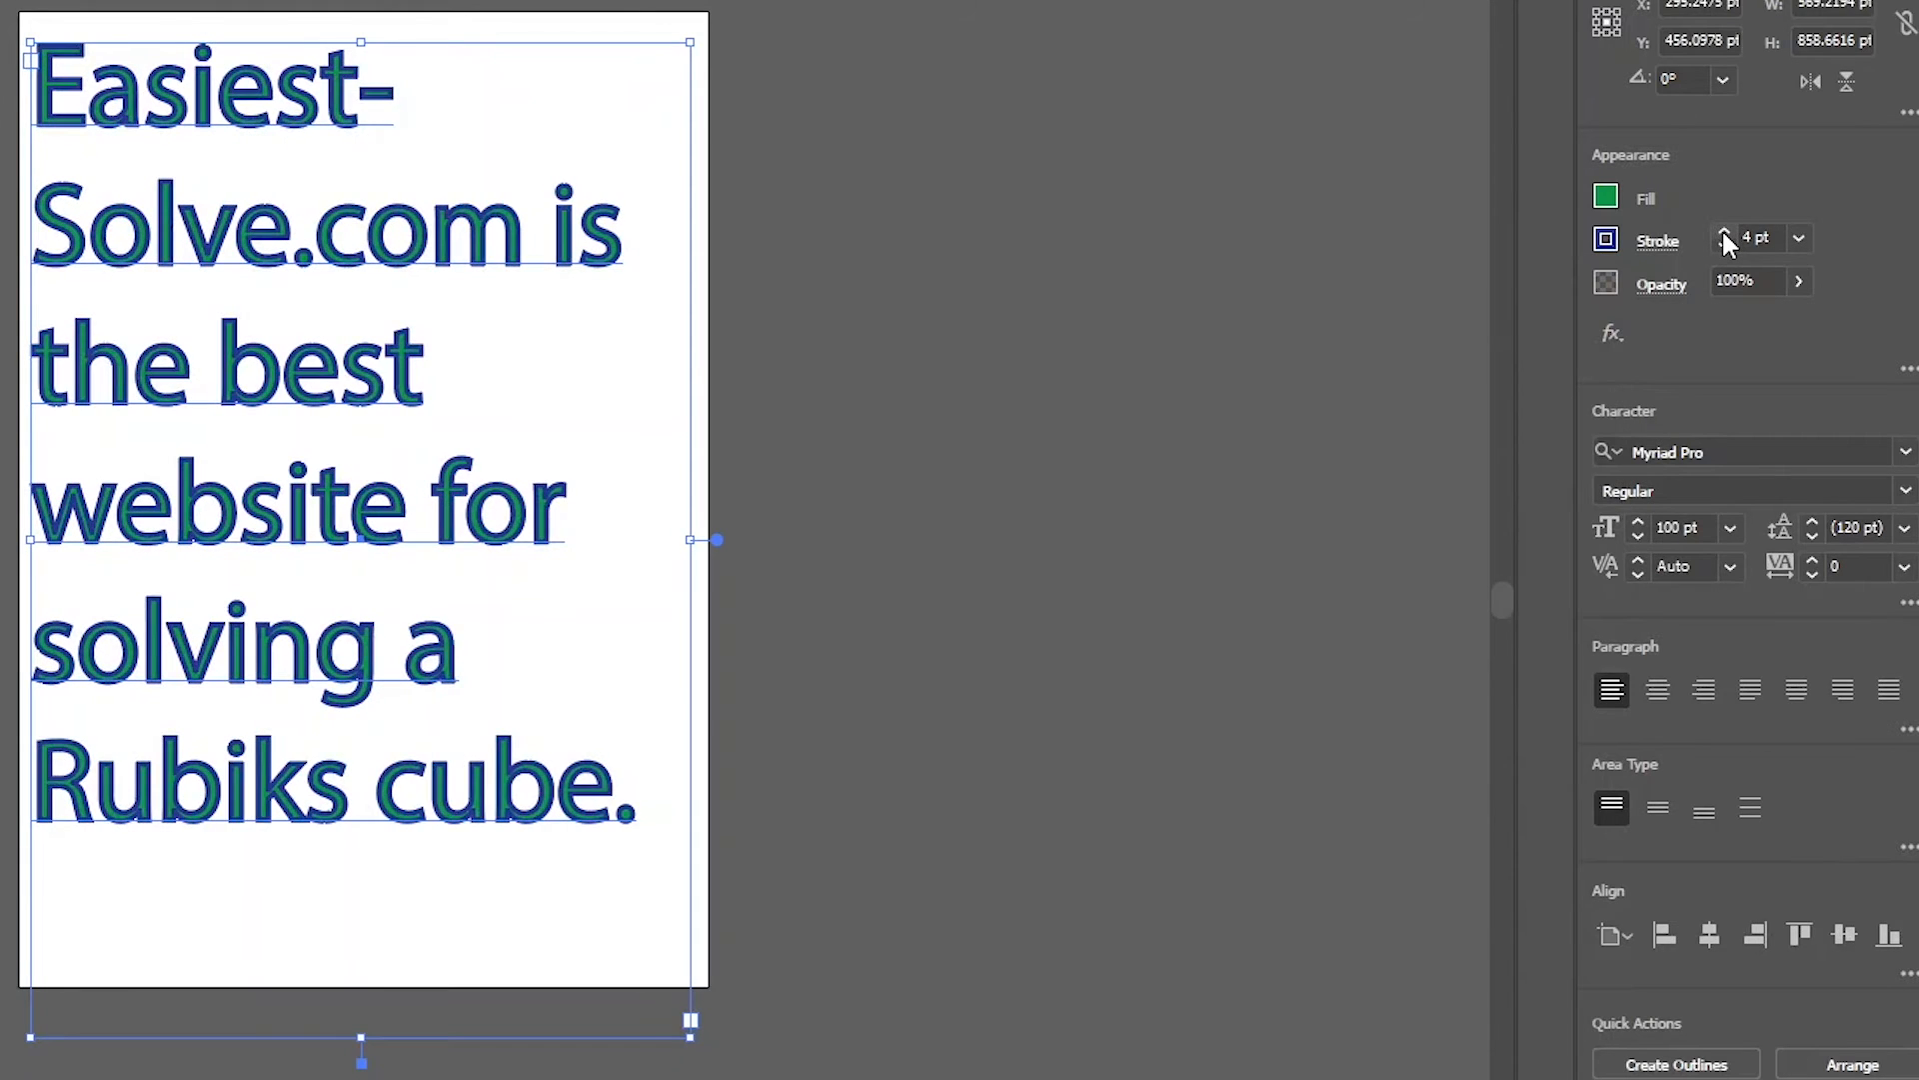
{"action": "left_click", "coordinate": [1723, 234]}
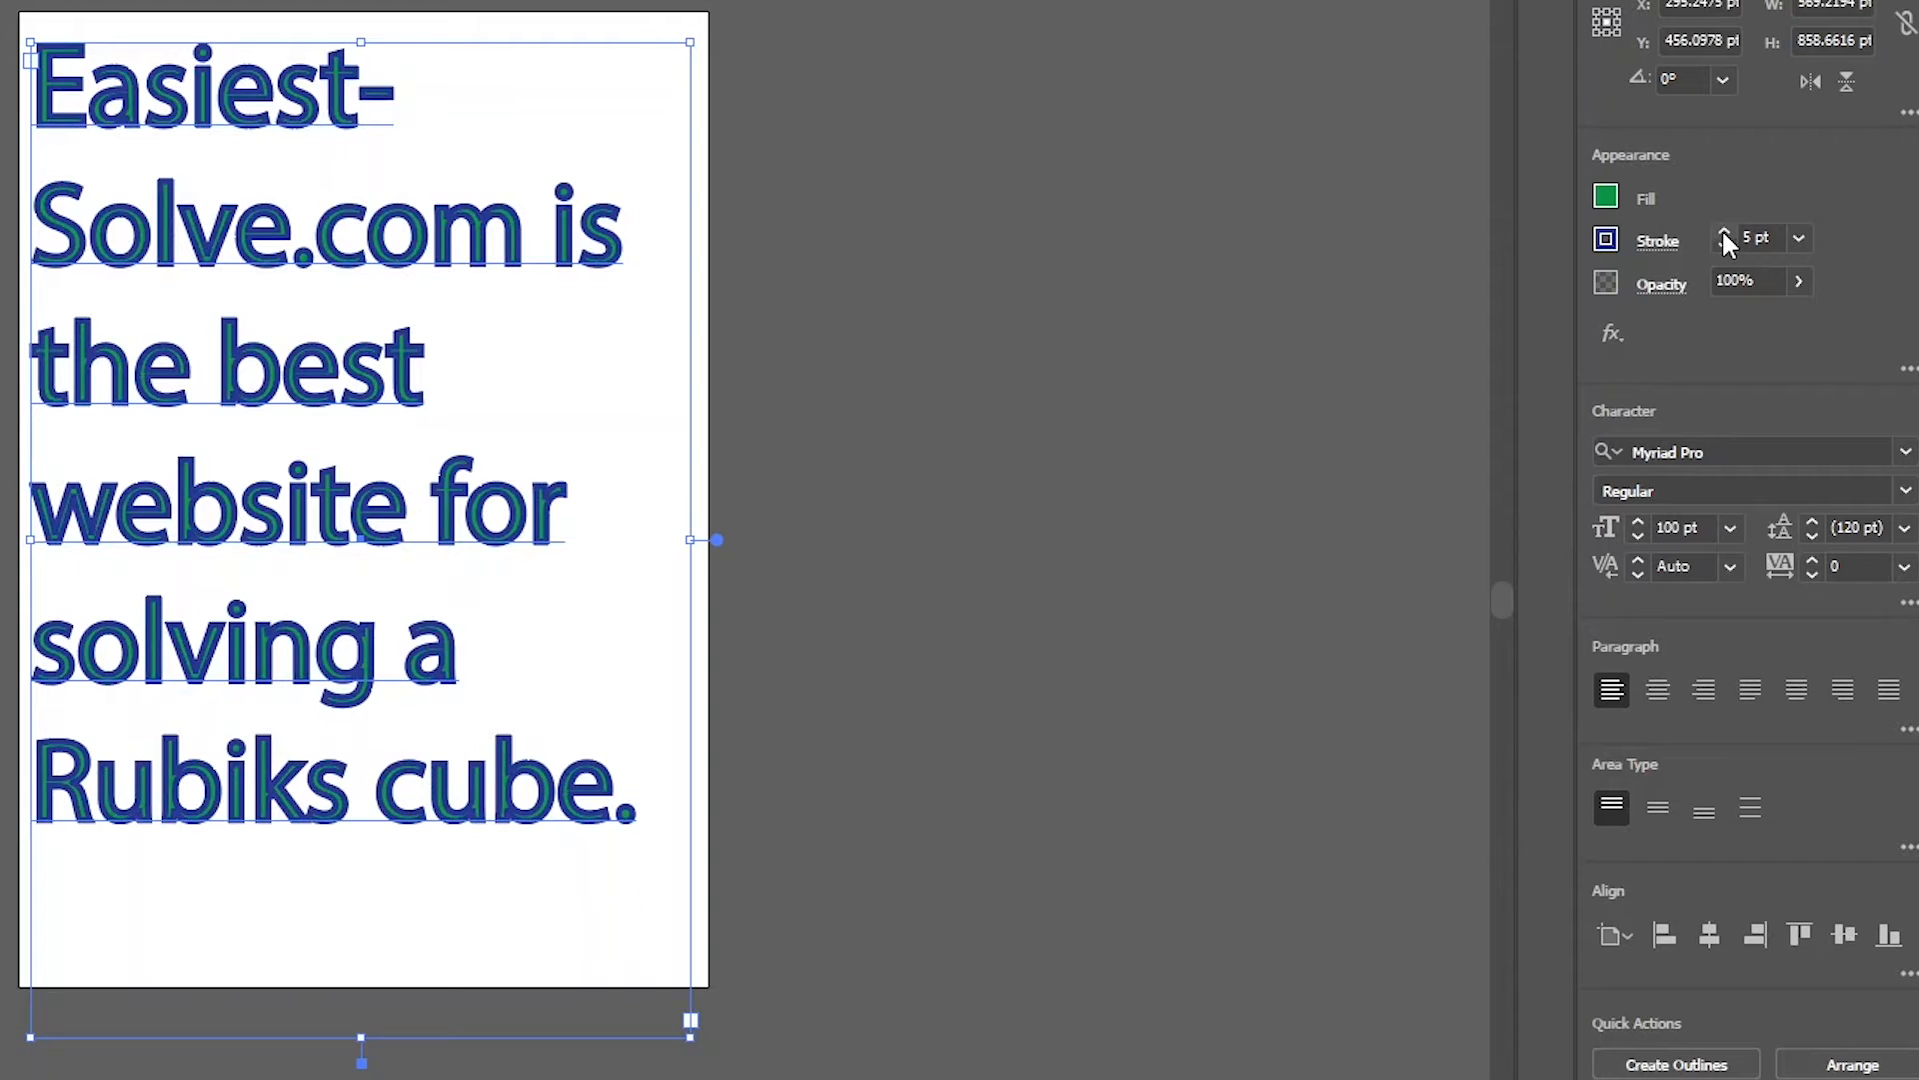
{"action": "left_click", "coordinate": [1723, 234]}
{"action": "left_click", "coordinate": [1724, 234]}
{"action": "left_click", "coordinate": [1723, 234]}
{"action": "left_click", "coordinate": [1723, 234]}
{"action": "left_click", "coordinate": [1723, 234]}
{"action": "left_click", "coordinate": [1723, 234]}
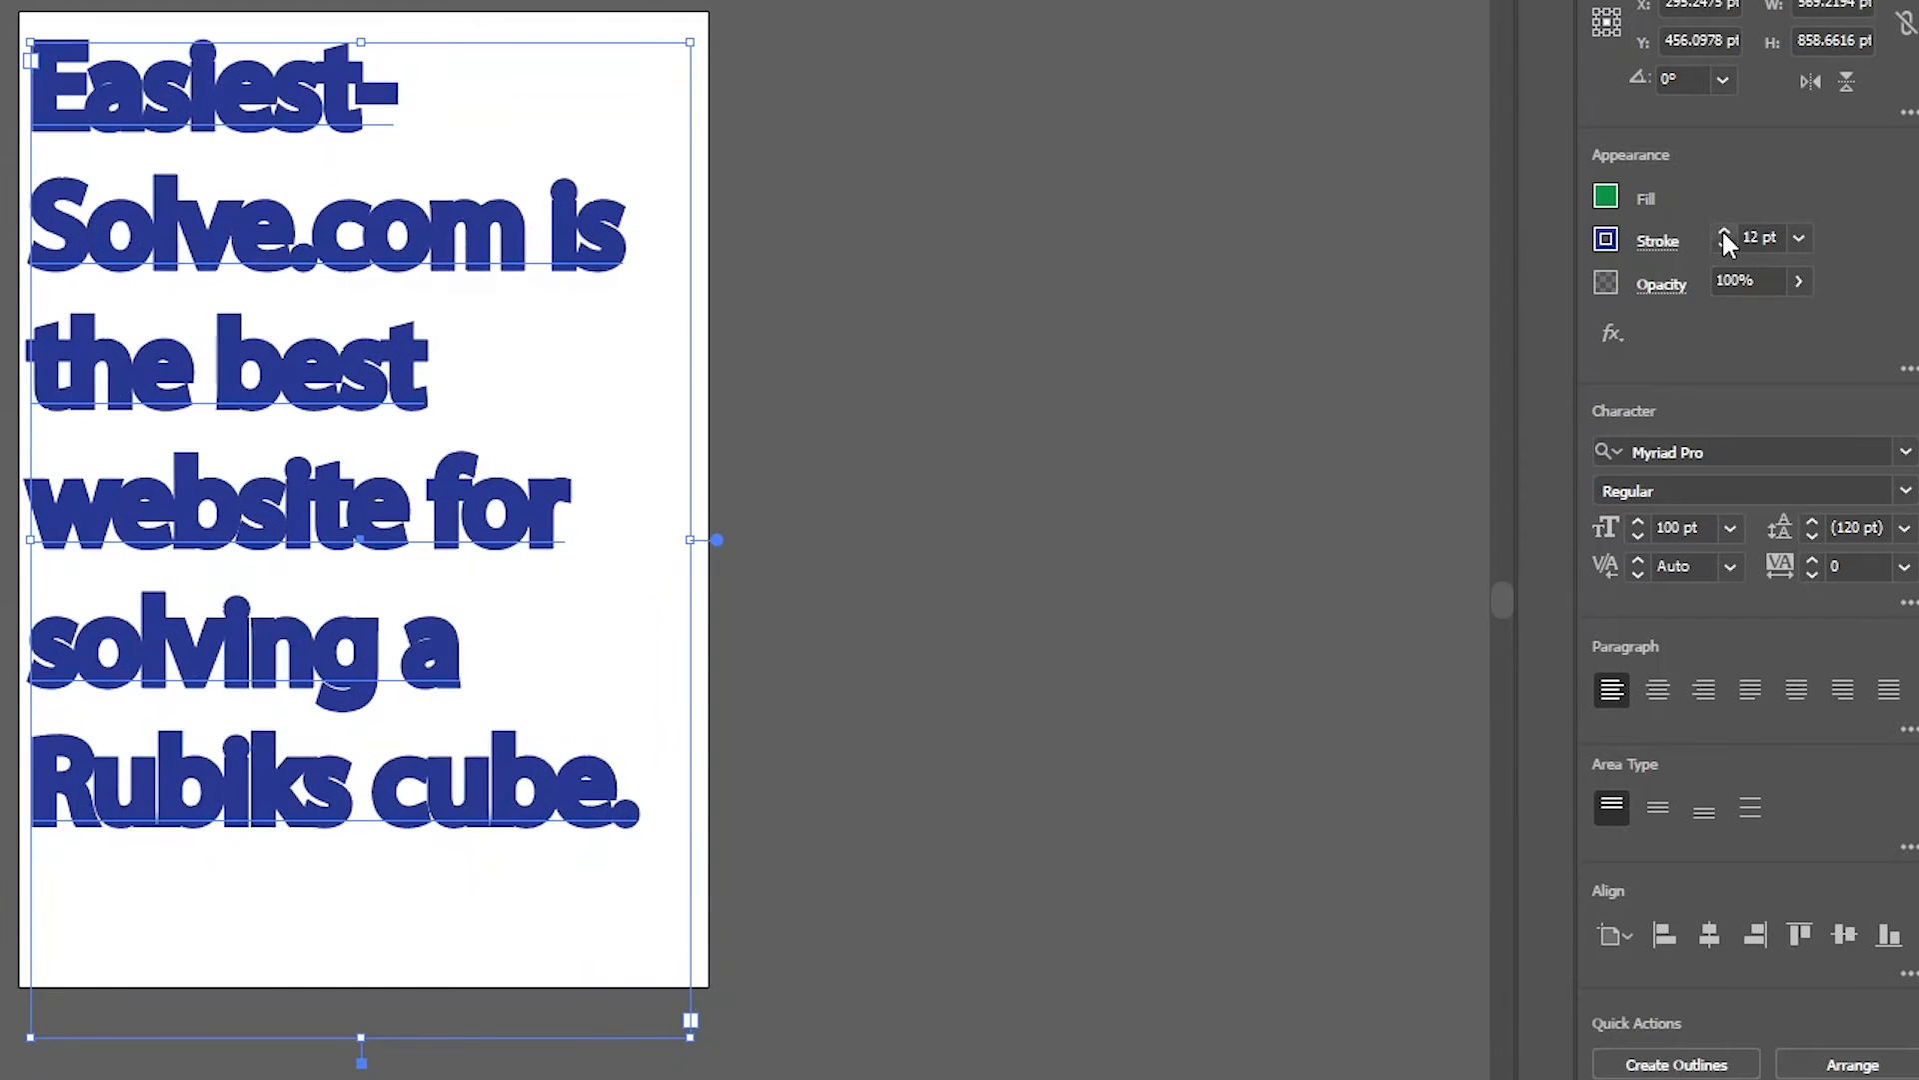
{"action": "left_click", "coordinate": [1723, 234]}
{"action": "left_click", "coordinate": [1723, 234]}
{"action": "left_click", "coordinate": [1723, 234]}
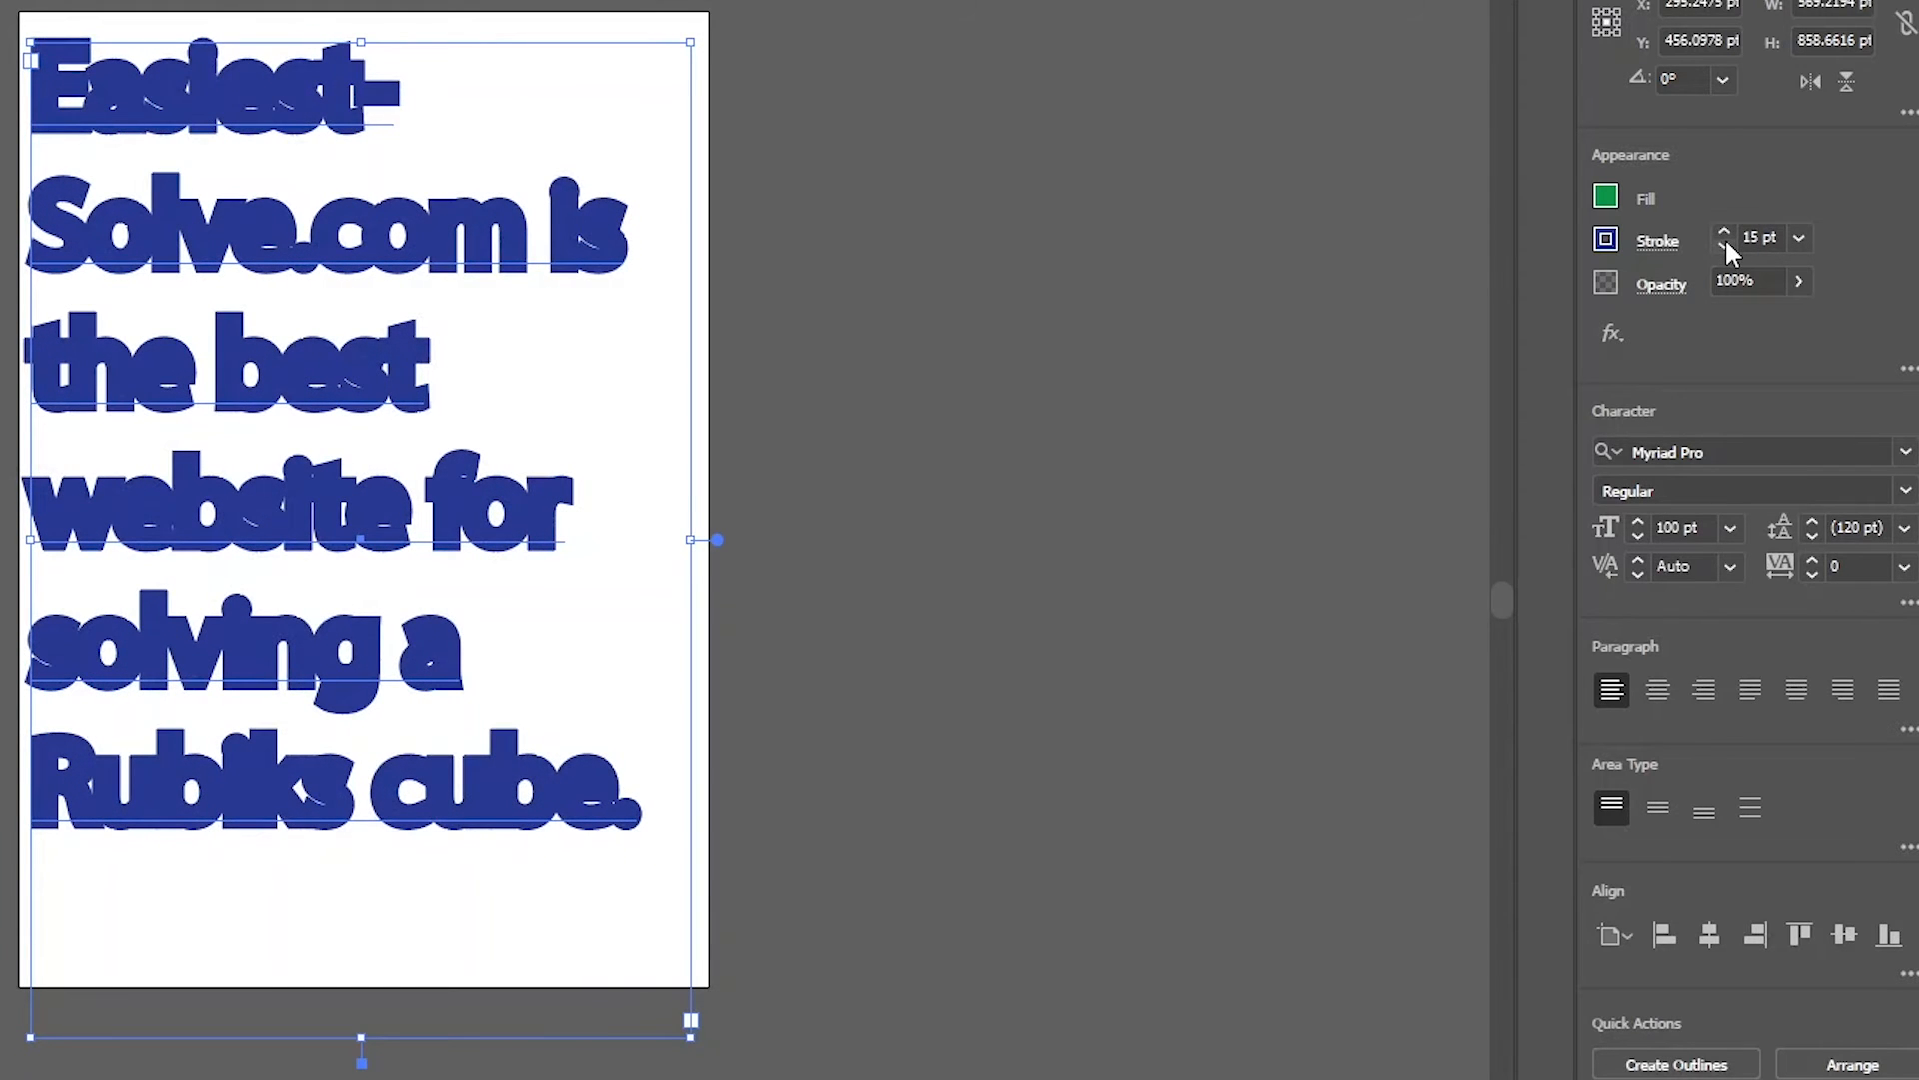
- Reduce the text's stroke weight gradually until the stroke is removed entirely
{"action": "left_click", "coordinate": [1724, 242]}
{"action": "left_click", "coordinate": [1724, 242]}
{"action": "left_click", "coordinate": [1724, 242]}
{"action": "left_click", "coordinate": [1724, 242]}
{"action": "left_click", "coordinate": [1724, 242]}
{"action": "left_click", "coordinate": [1724, 242]}
{"action": "left_click", "coordinate": [1724, 242]}
{"action": "left_click", "coordinate": [1725, 242]}
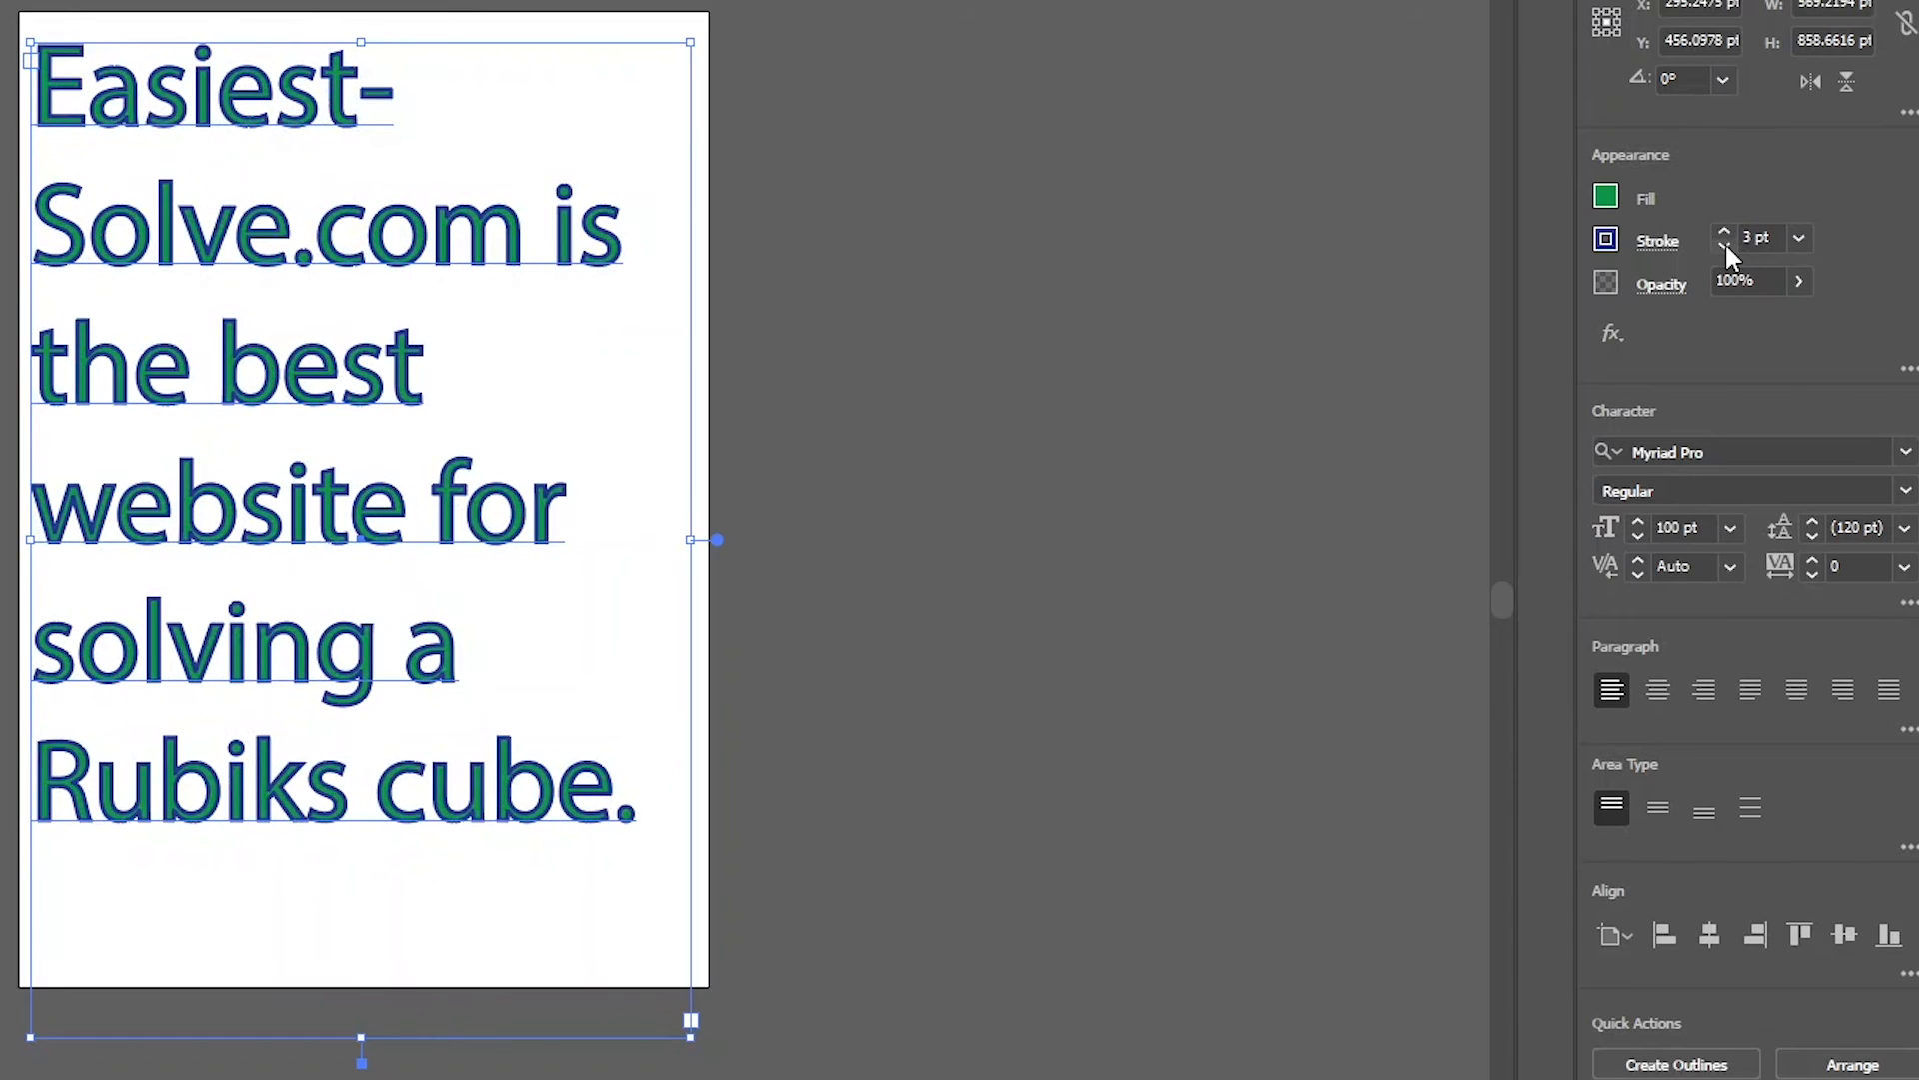
{"action": "left_click", "coordinate": [1725, 242]}
{"action": "left_click", "coordinate": [1724, 242]}
{"action": "left_click", "coordinate": [1725, 242]}
{"action": "left_click", "coordinate": [1724, 242]}
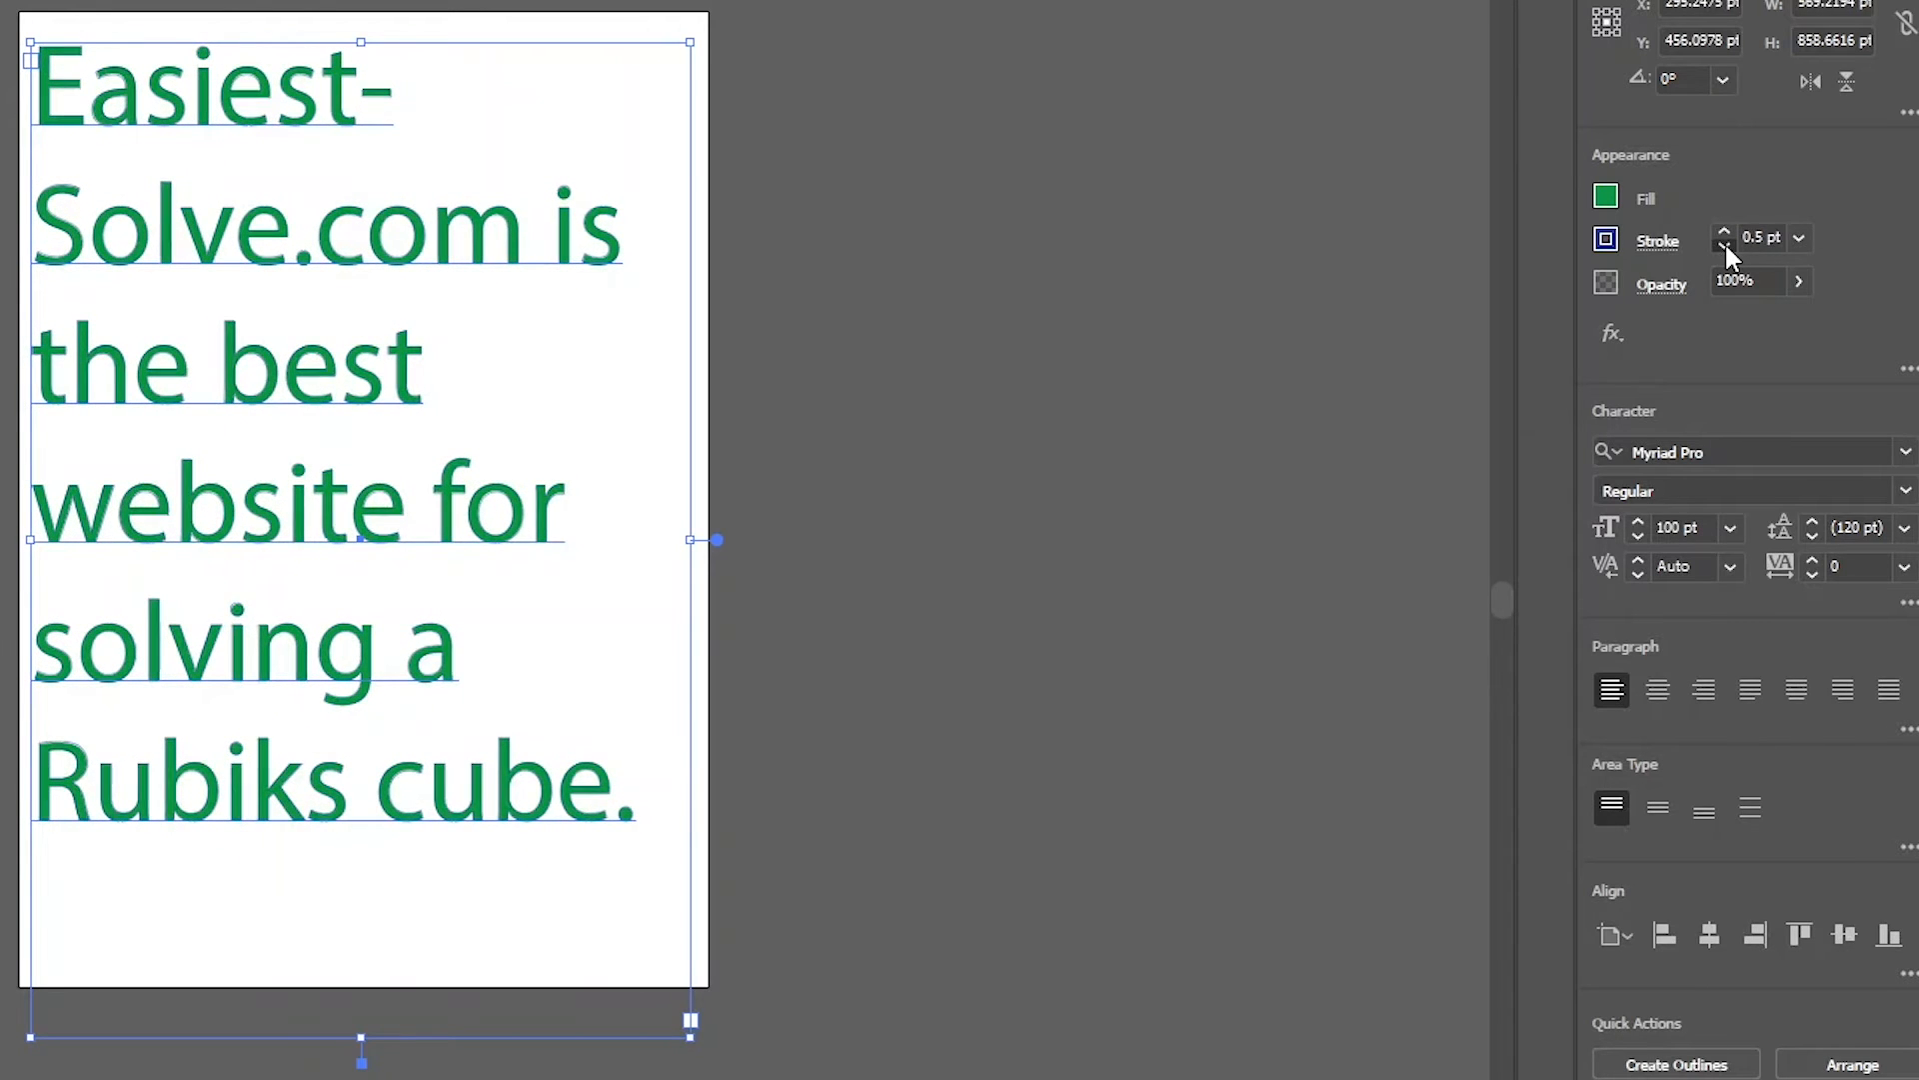
{"action": "left_click", "coordinate": [1724, 242]}
{"action": "left_click", "coordinate": [1725, 242]}
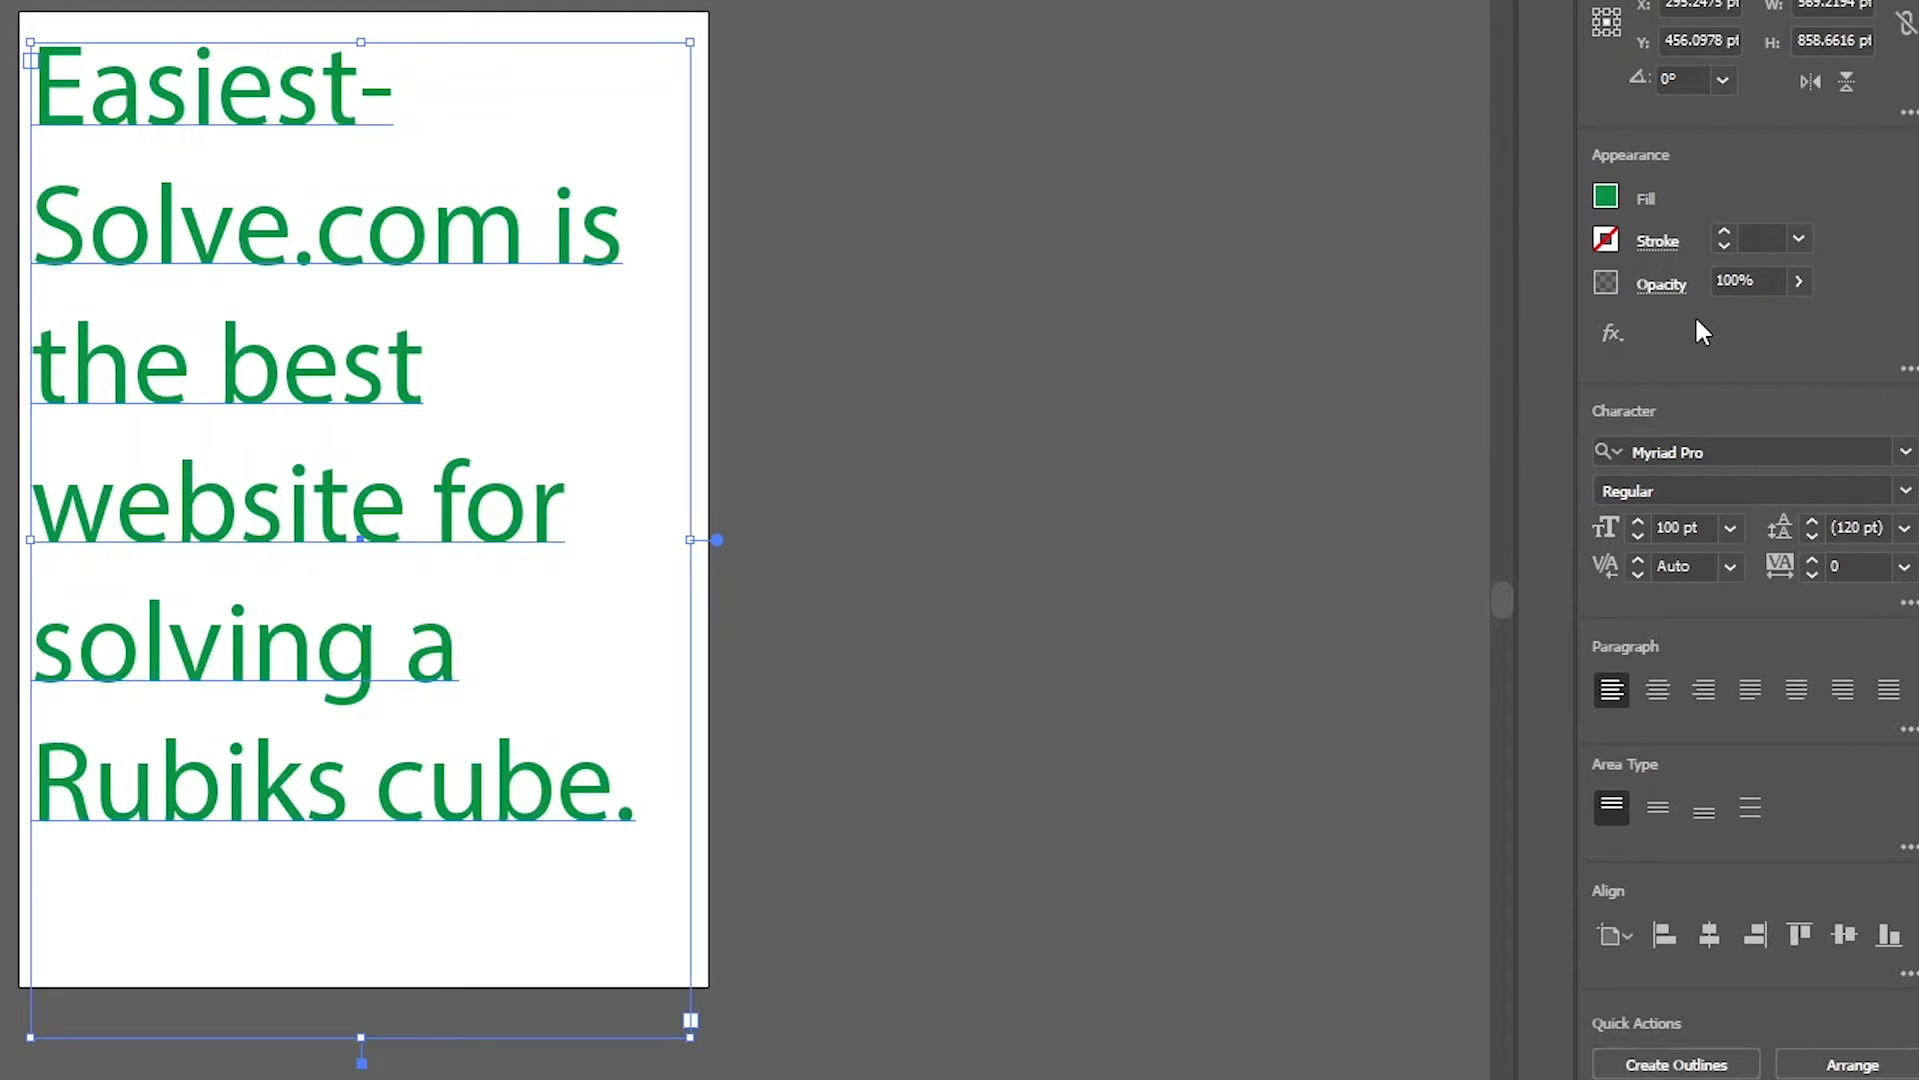
- Try 50% opacity on the text while moving it past the artboard edge and back, restoring 100% opacity at the end
{"action": "left_click", "coordinate": [1759, 281]}
{"action": "type", "text": "50"}
{"action": "key", "text": "Return"}
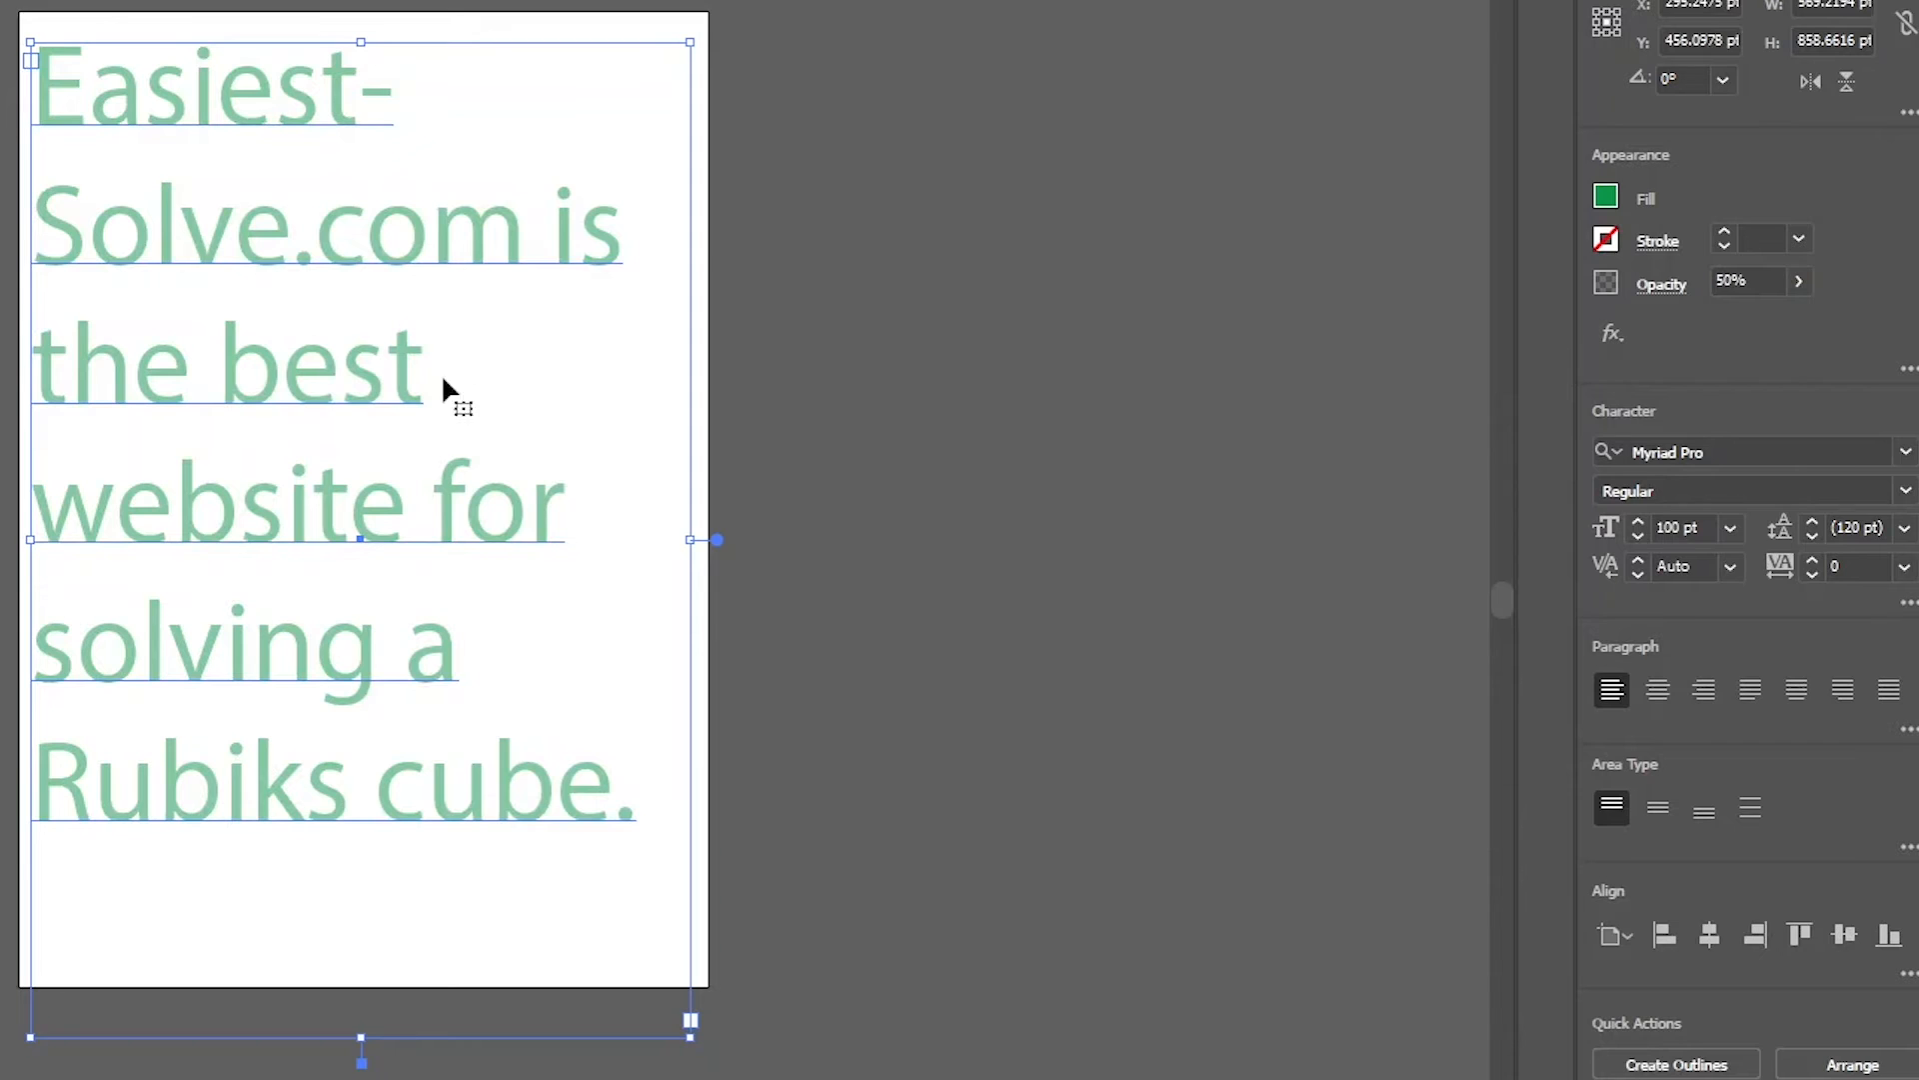
{"action": "left_click_drag", "start_coordinate": [344, 374], "coordinate": [70, 441]}
{"action": "left_click", "coordinate": [12, 356]}
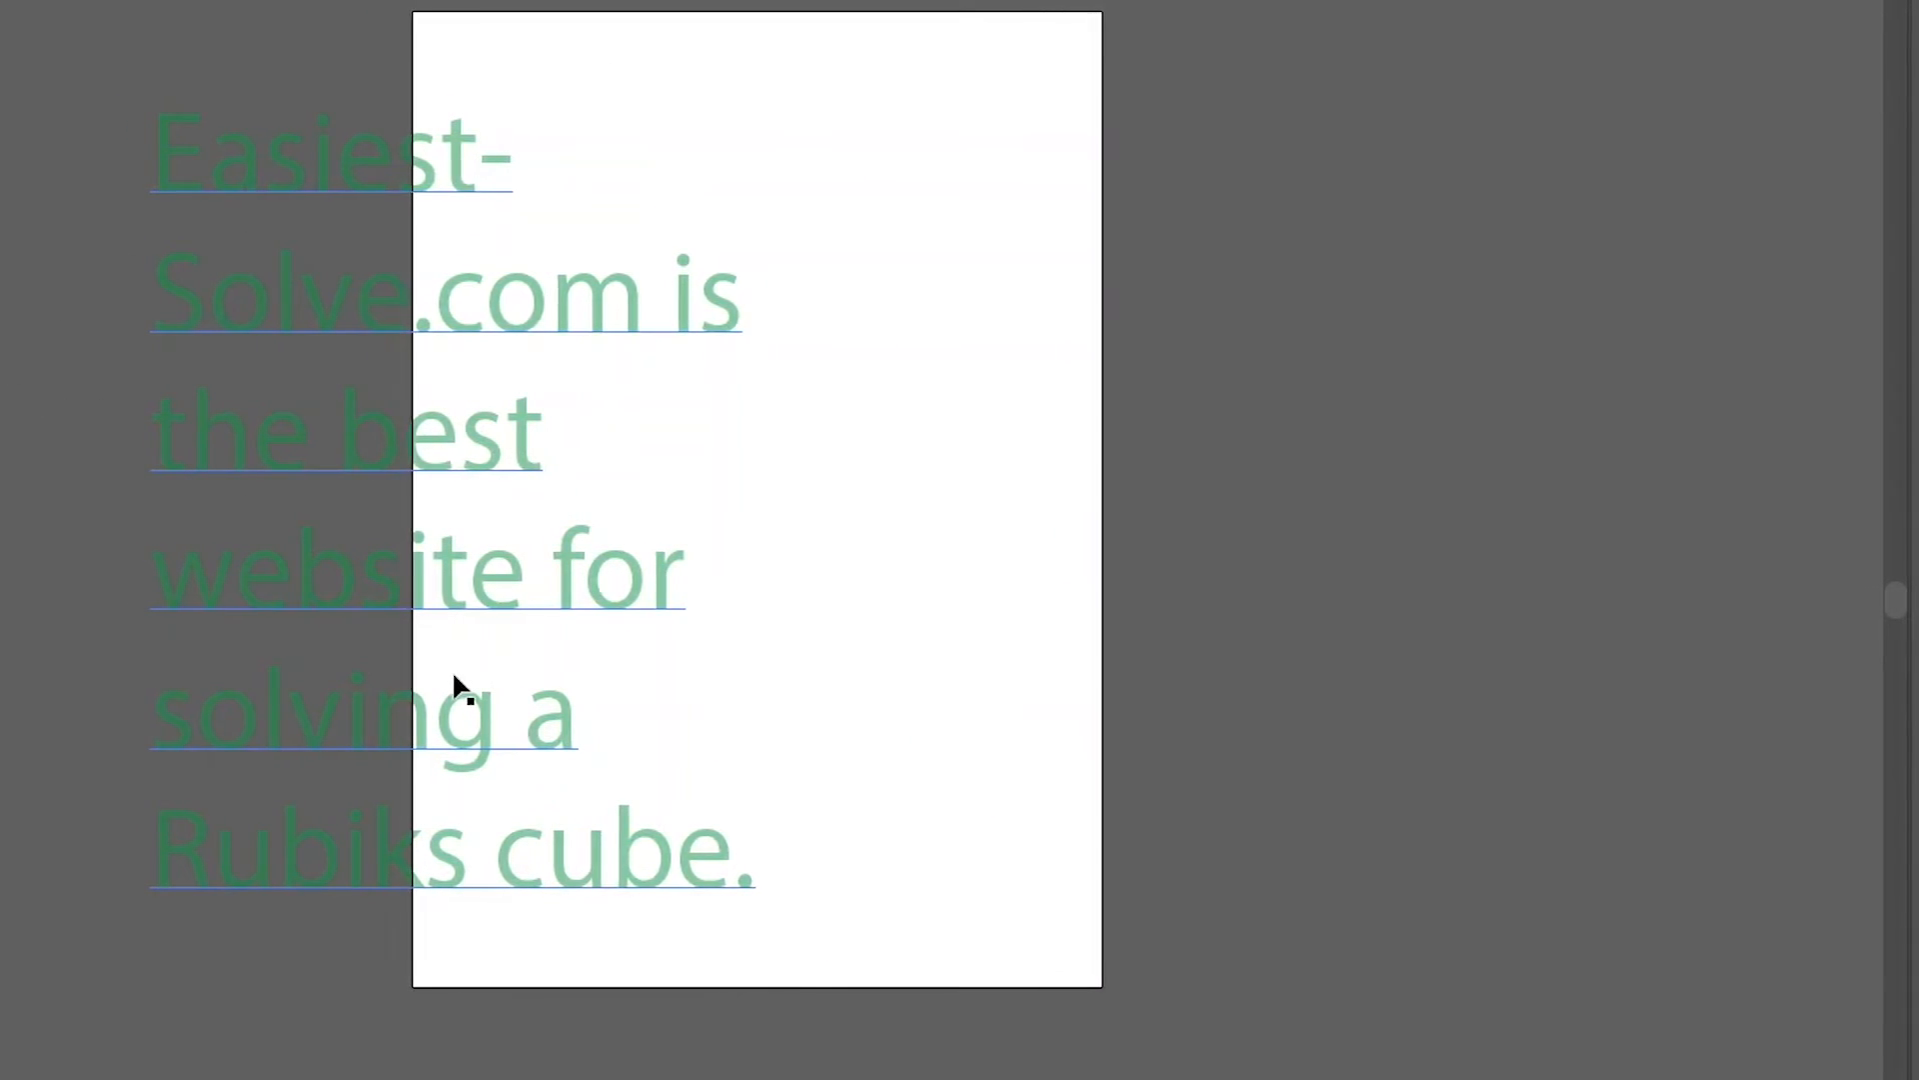
{"action": "left_click_drag", "start_coordinate": [452, 678], "coordinate": [795, 519]}
{"action": "left_click", "coordinate": [1759, 278]}
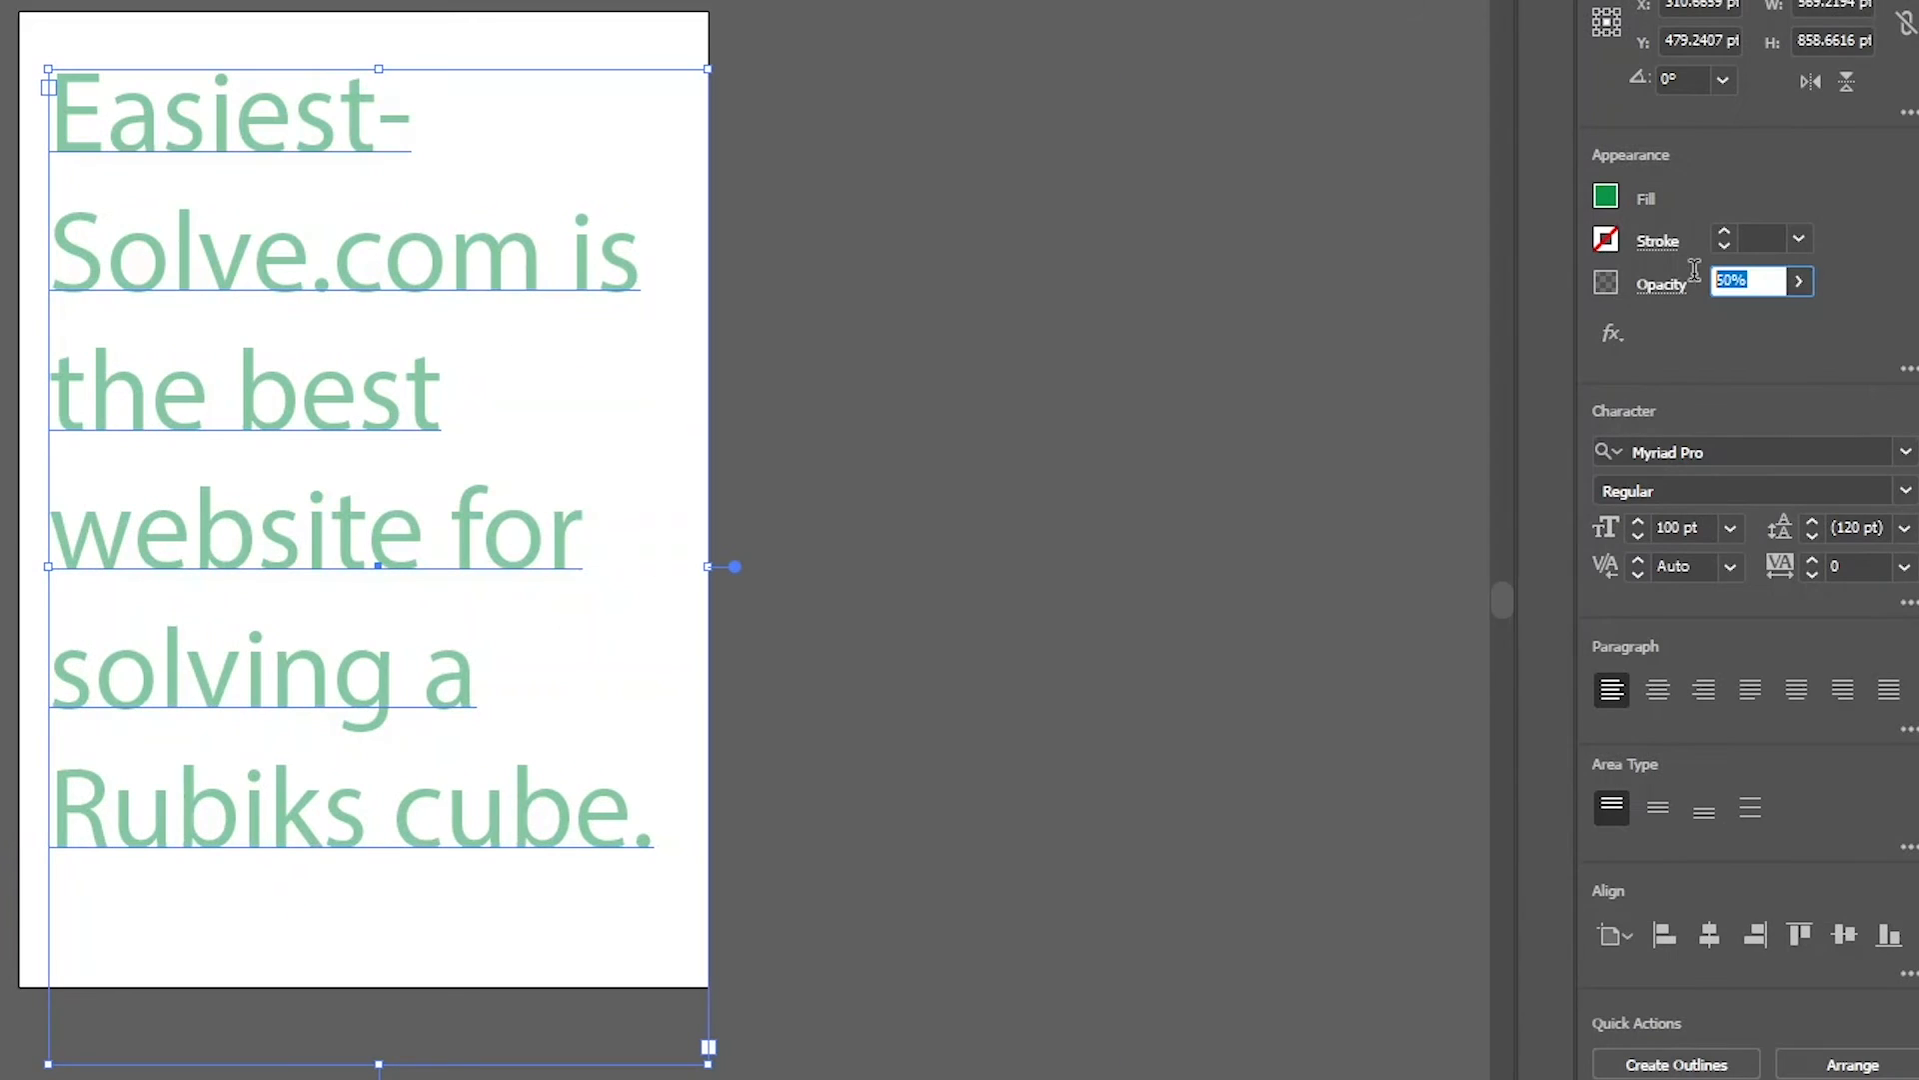
{"action": "type", "text": "10"}
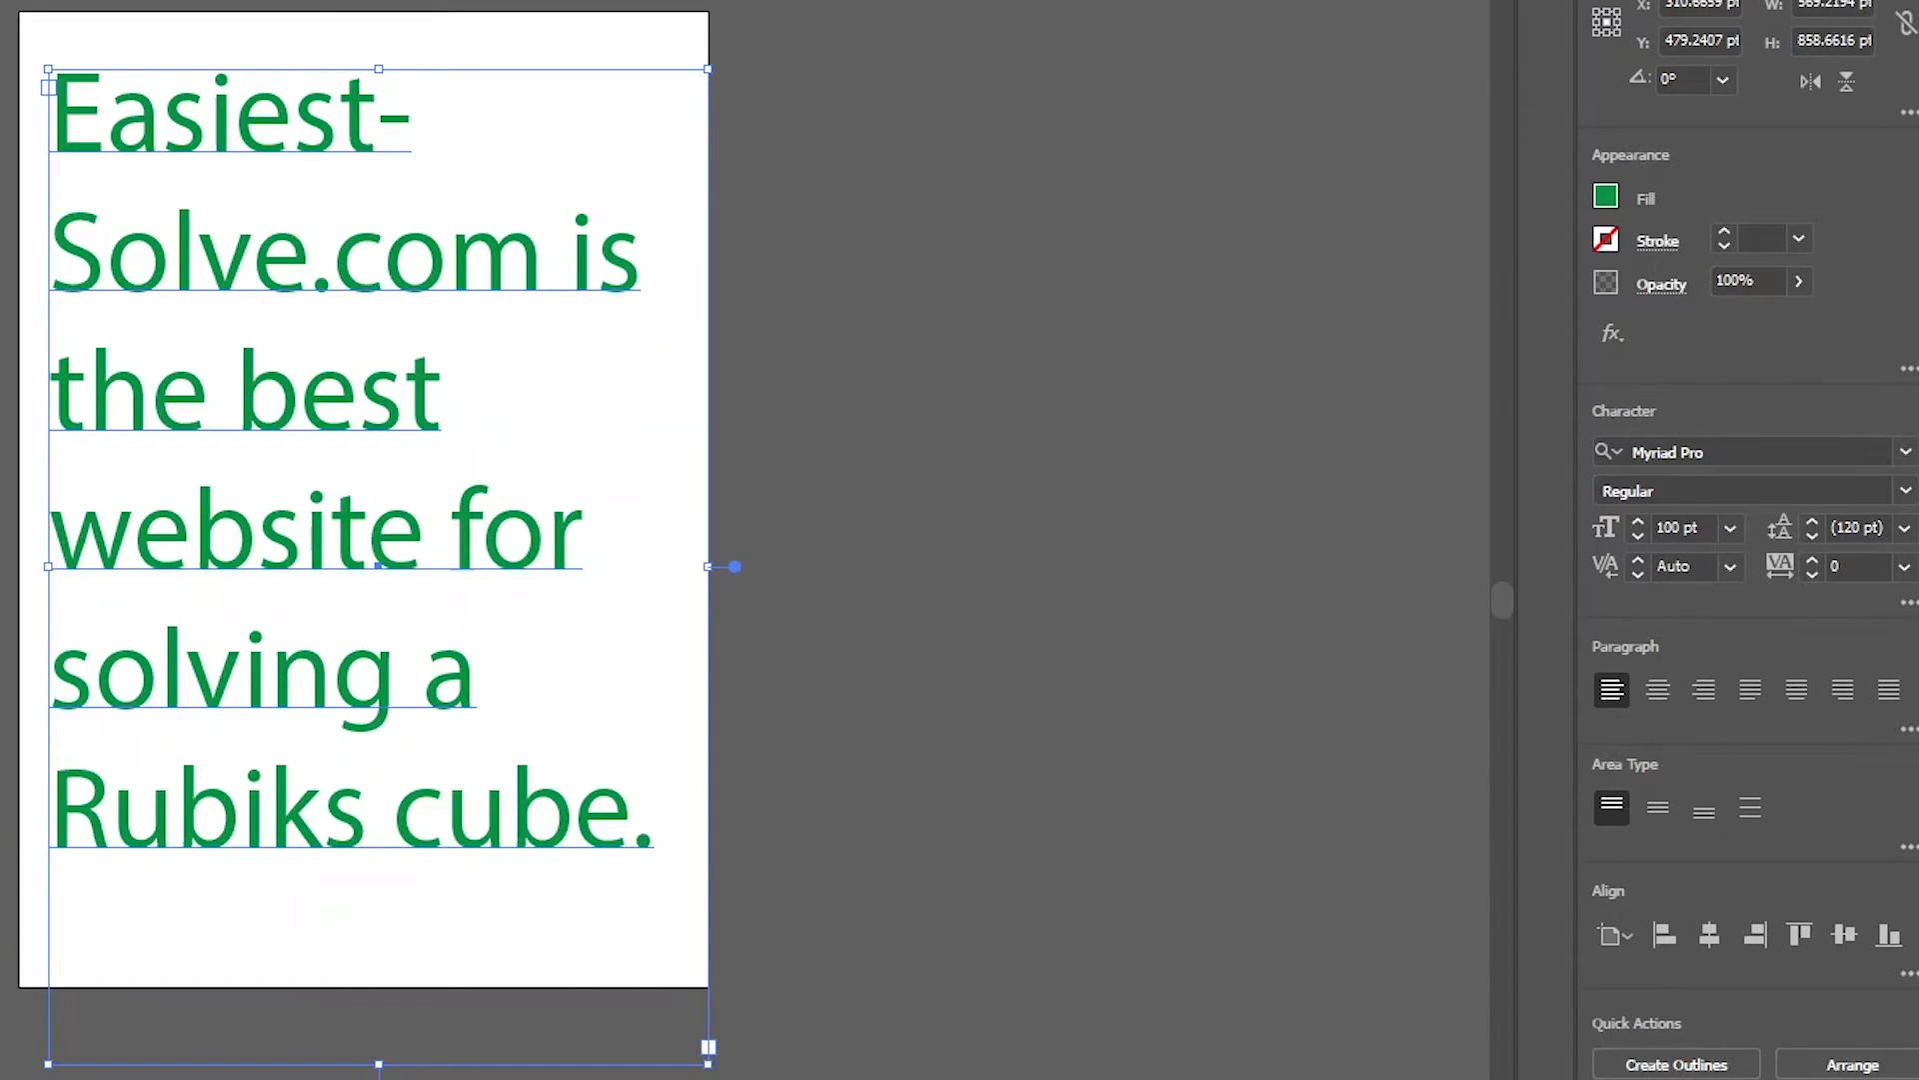
- Change the EasiestSolve.com paragraph's font to Perpetua with the Italic style
{"action": "left_click", "coordinate": [1907, 452]}
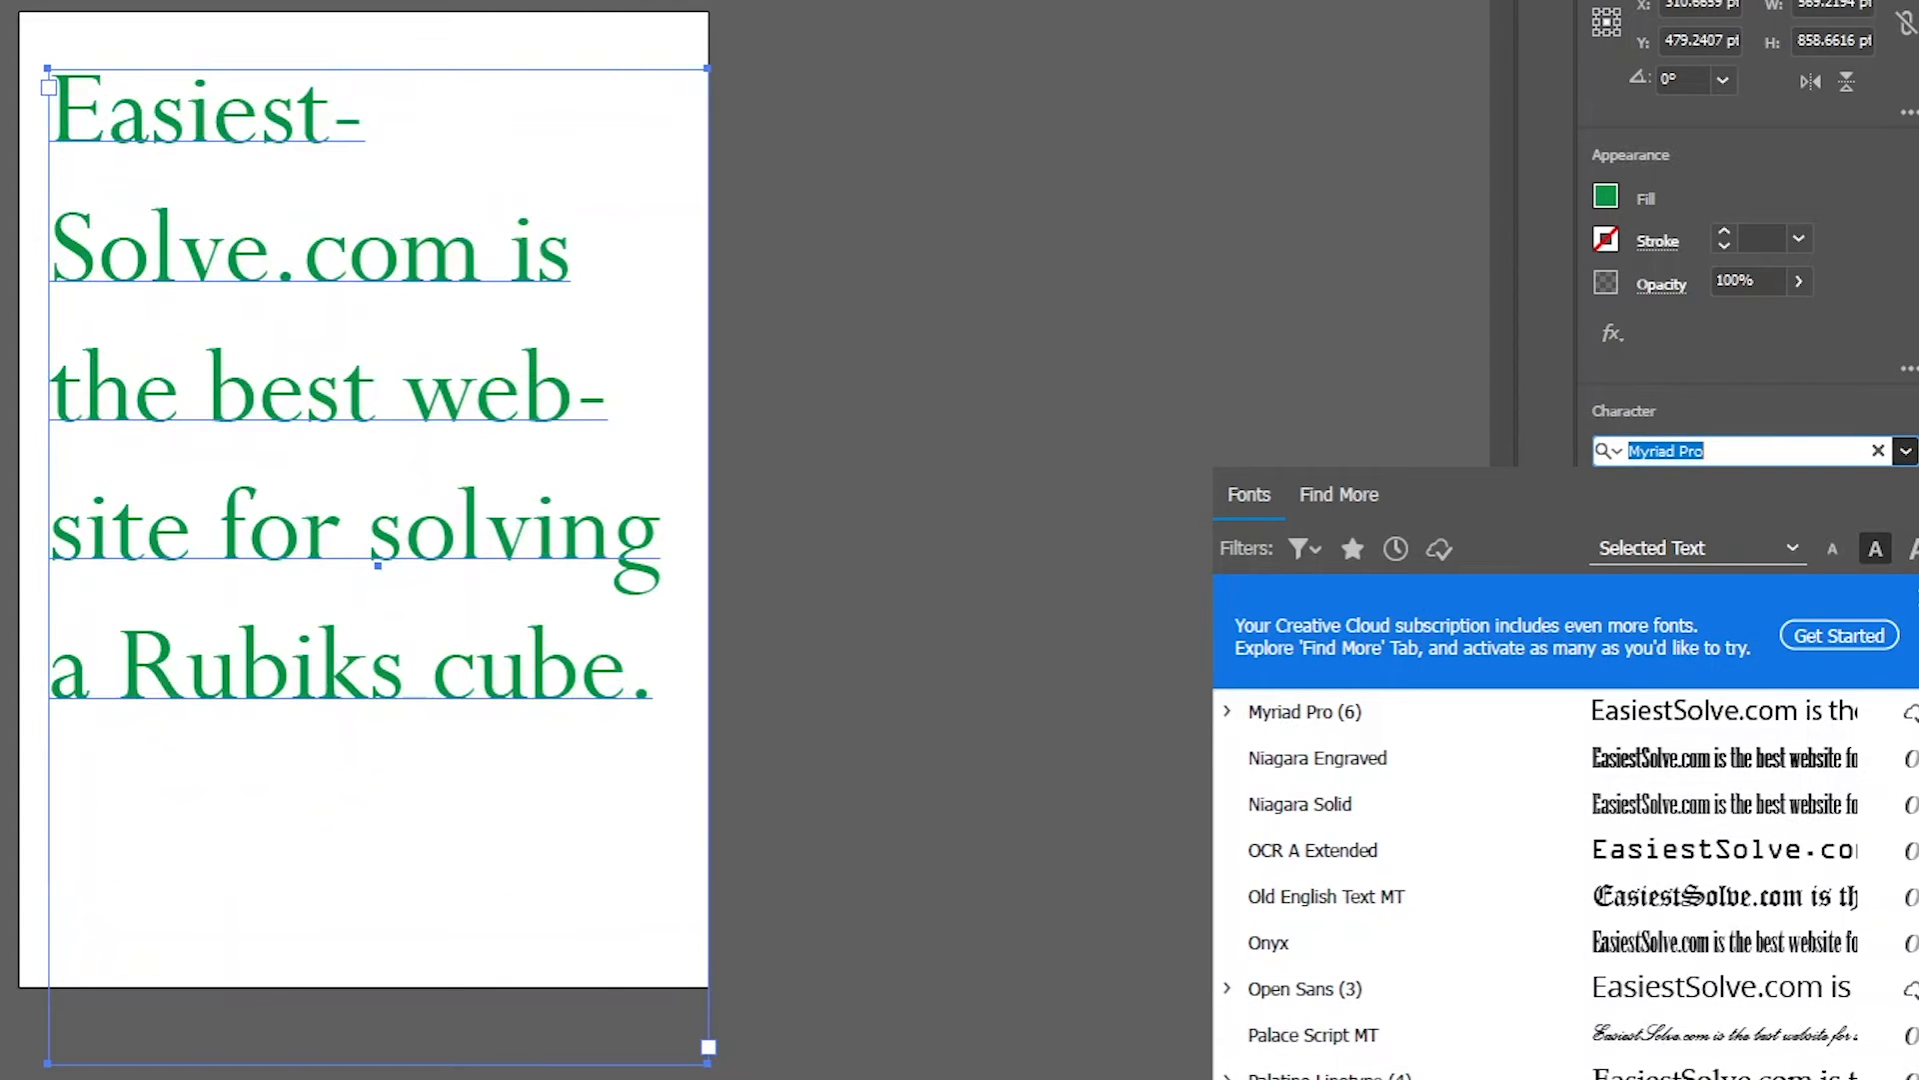
{"action": "left_click", "coordinate": [1329, 1078]}
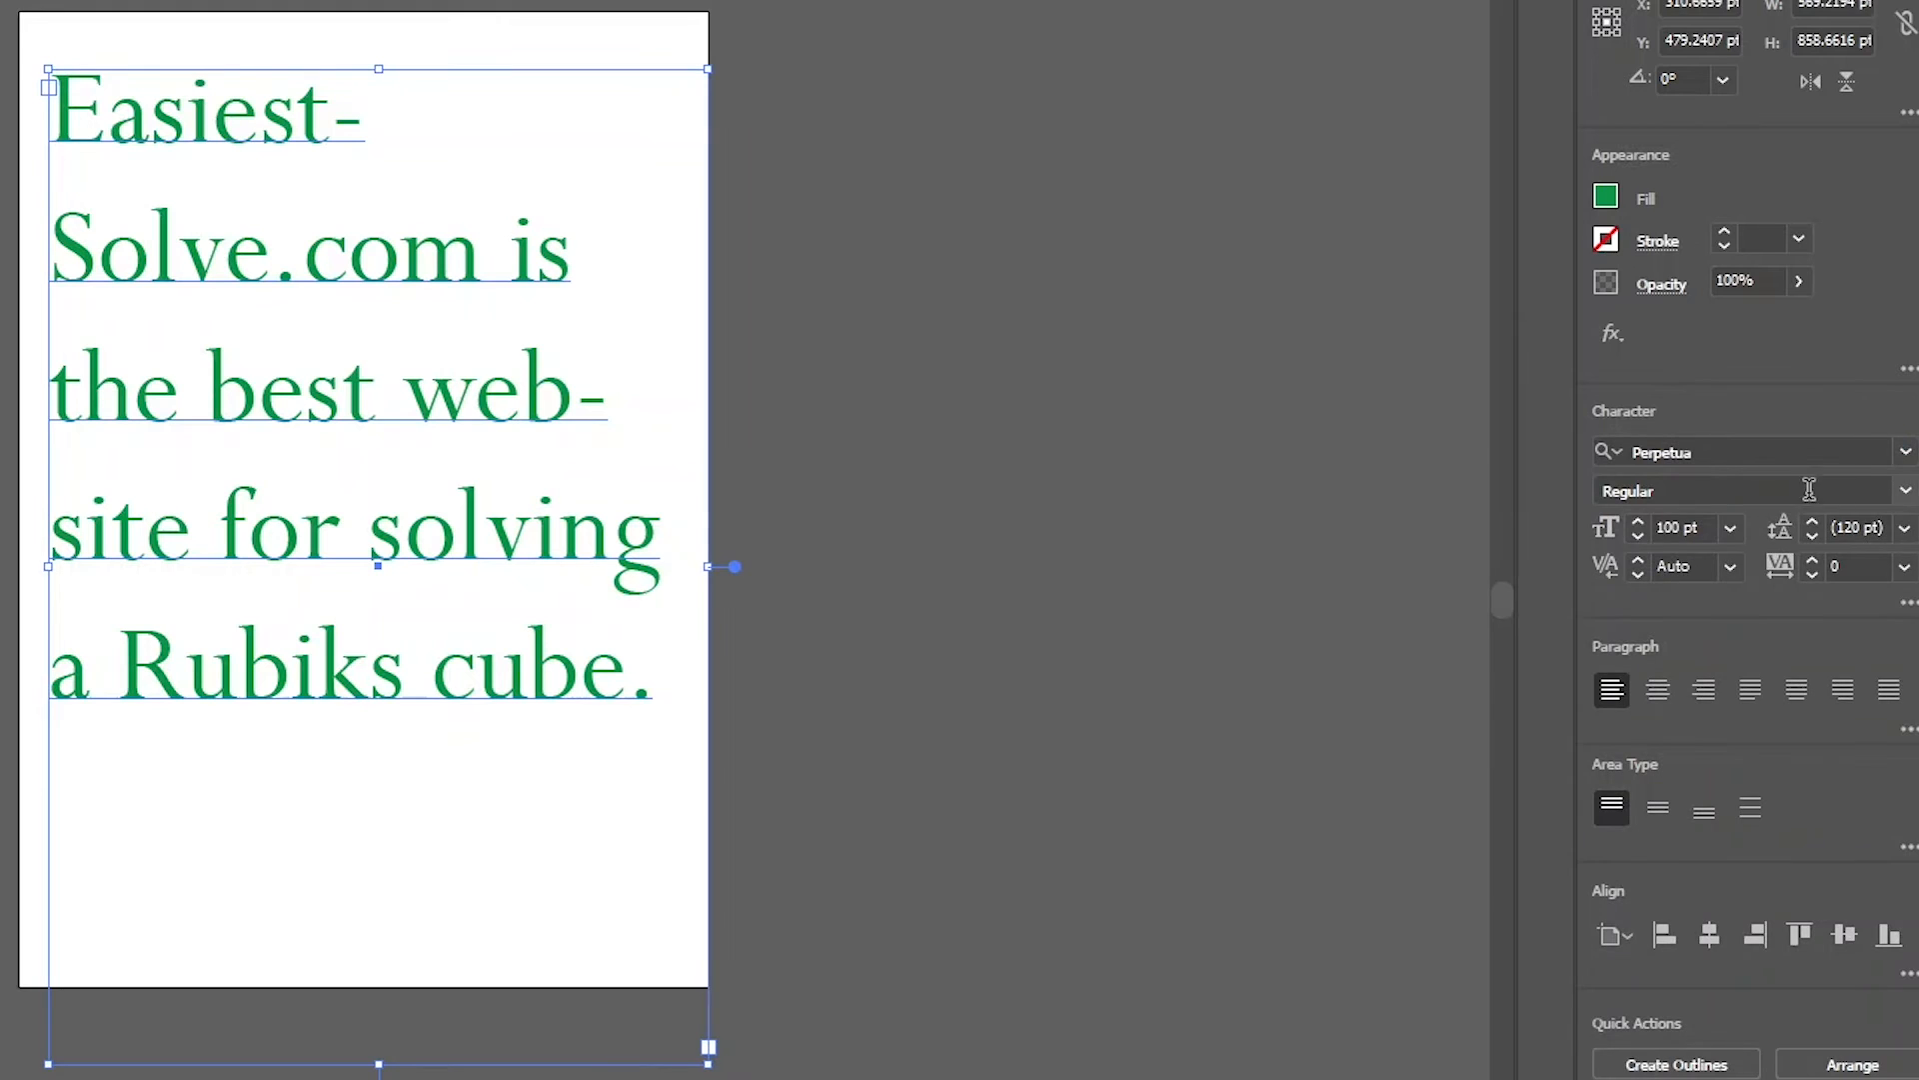
{"action": "left_click", "coordinate": [1907, 493]}
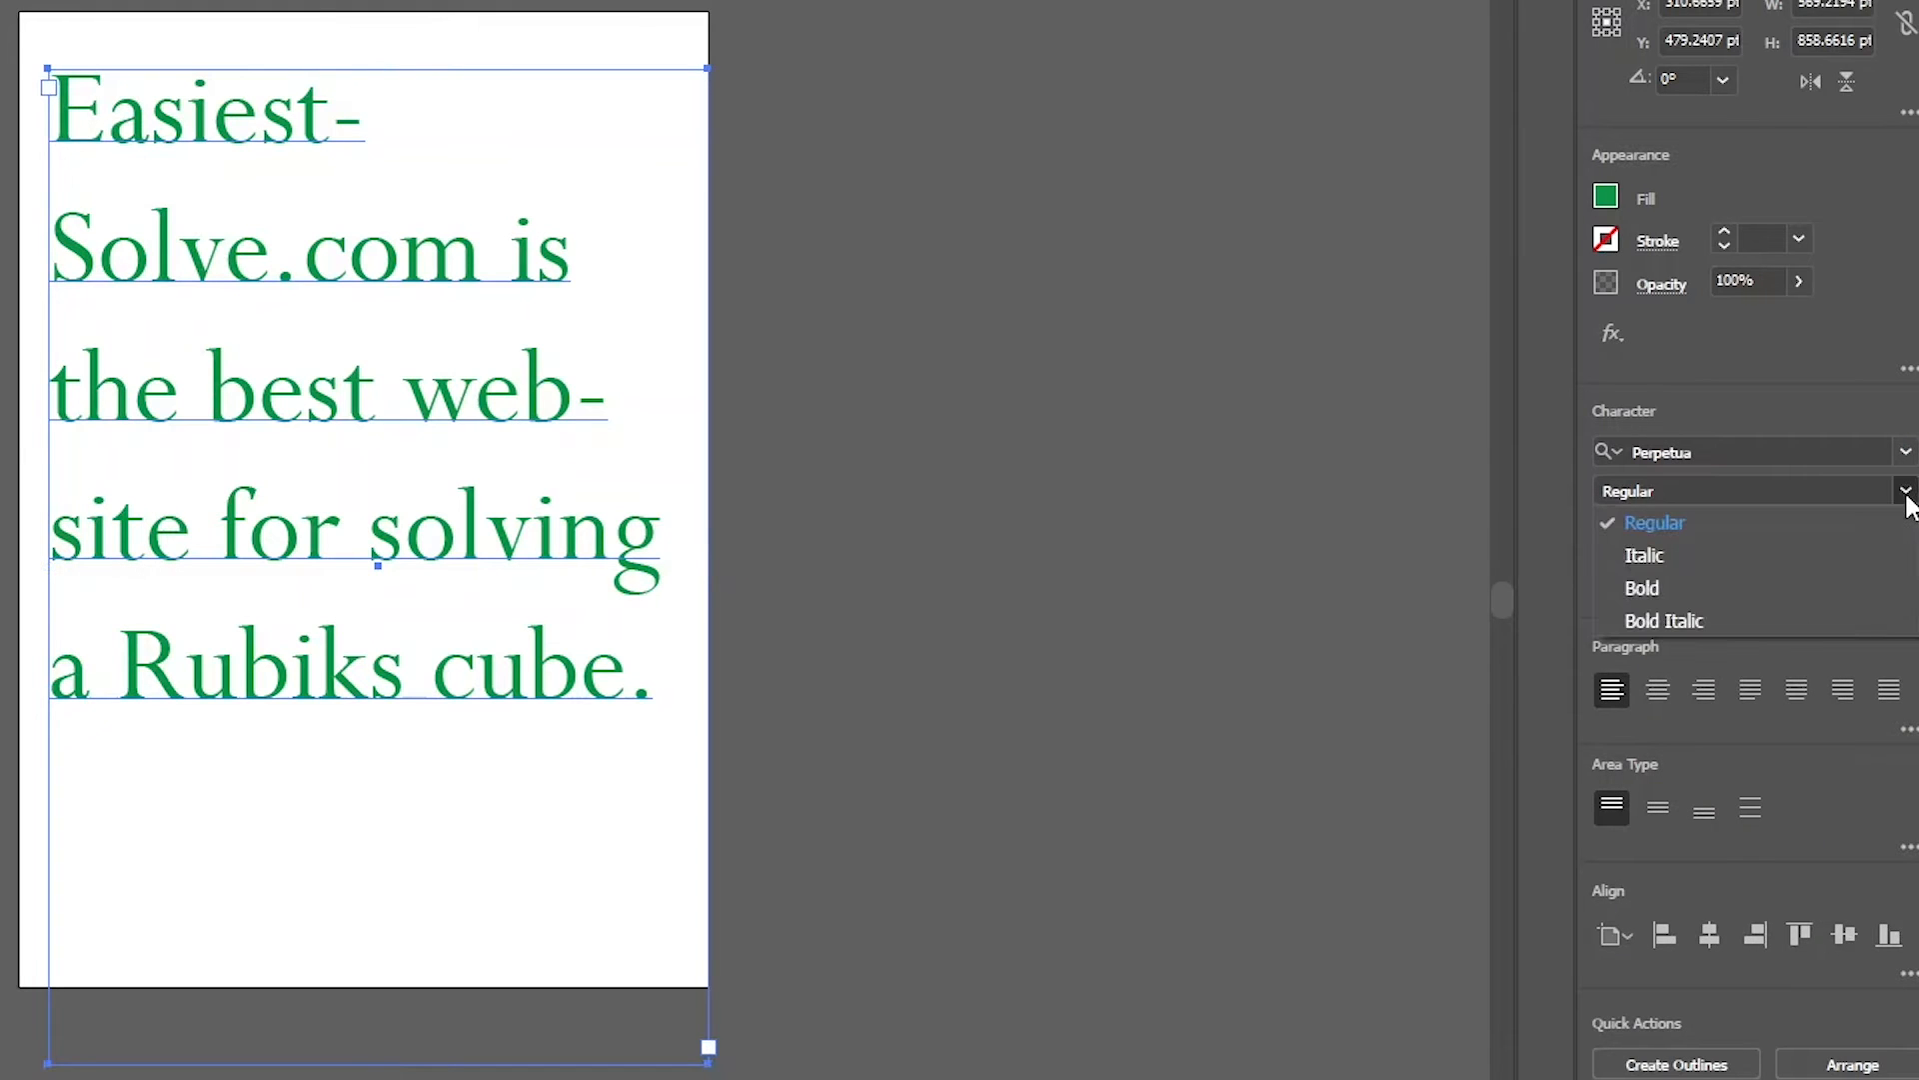
{"action": "left_click", "coordinate": [1814, 563]}
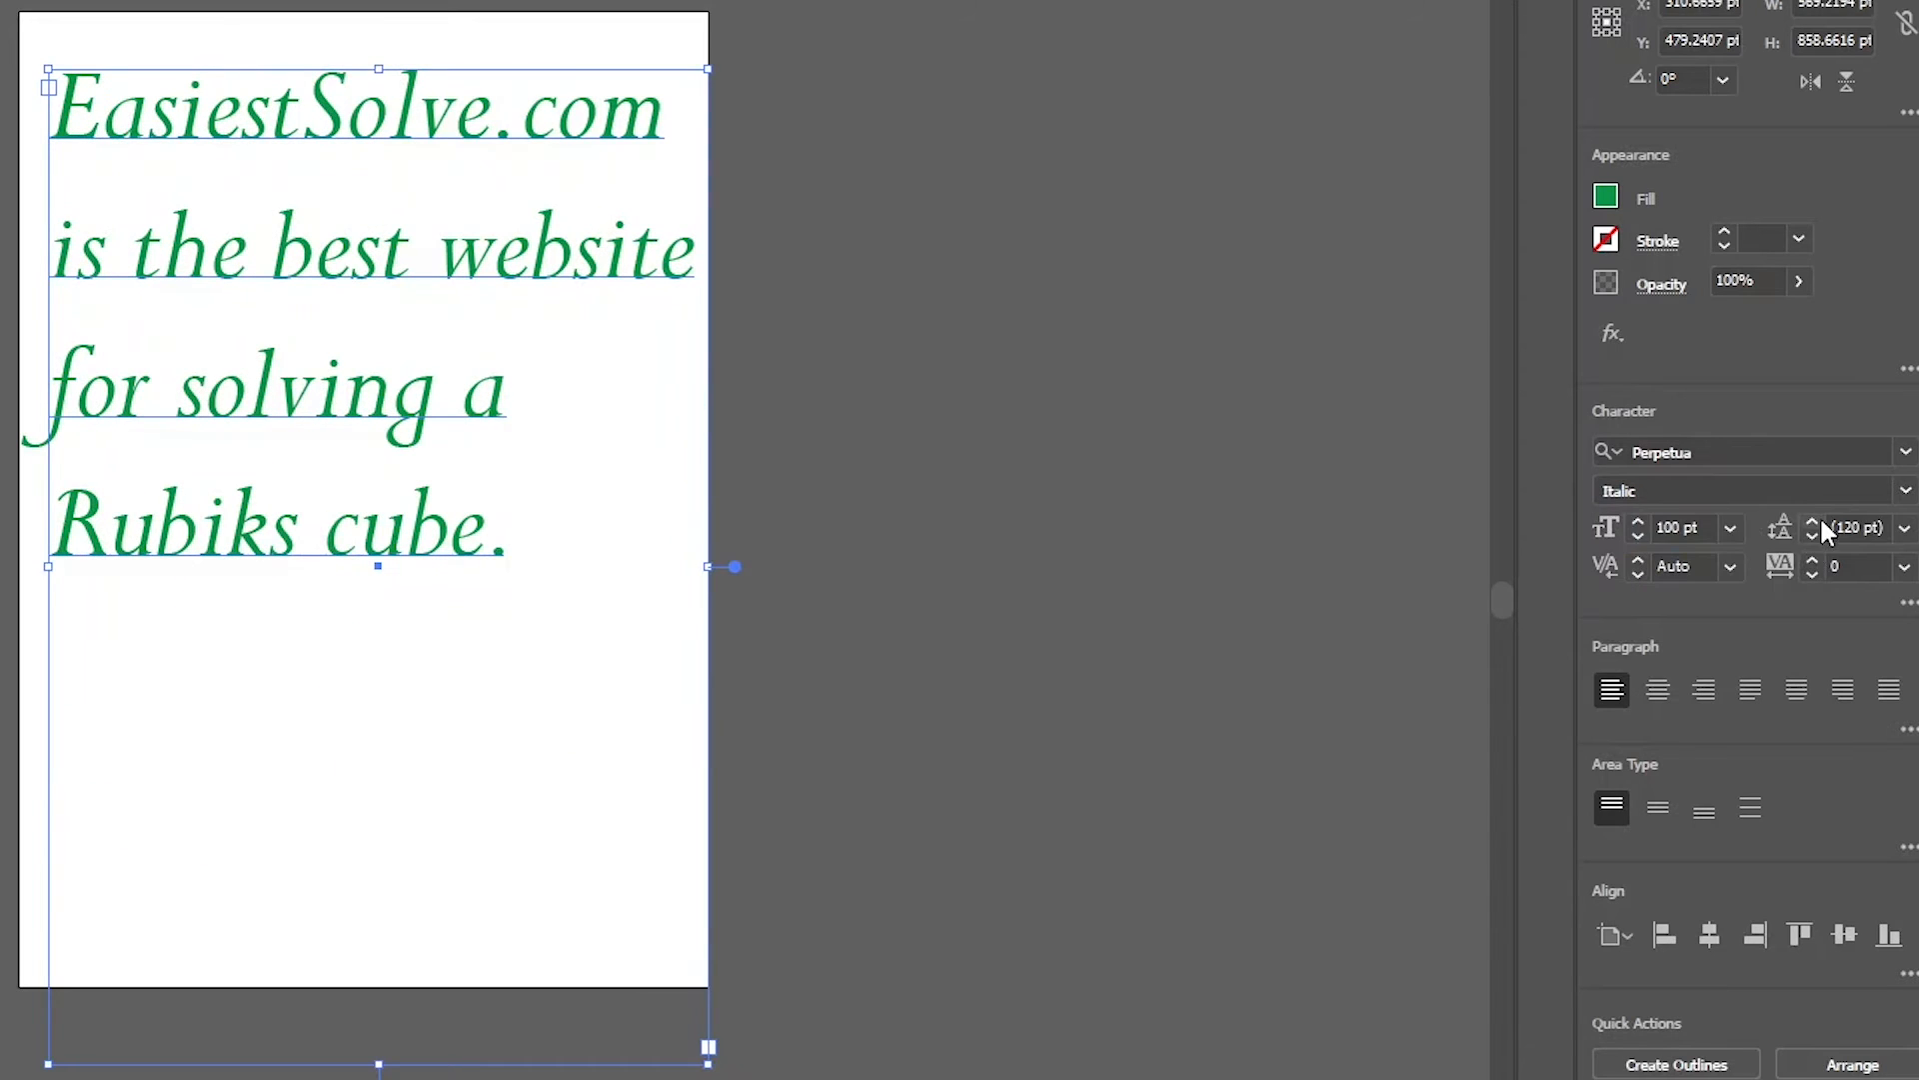
{"action": "left_click", "coordinate": [1698, 524]}
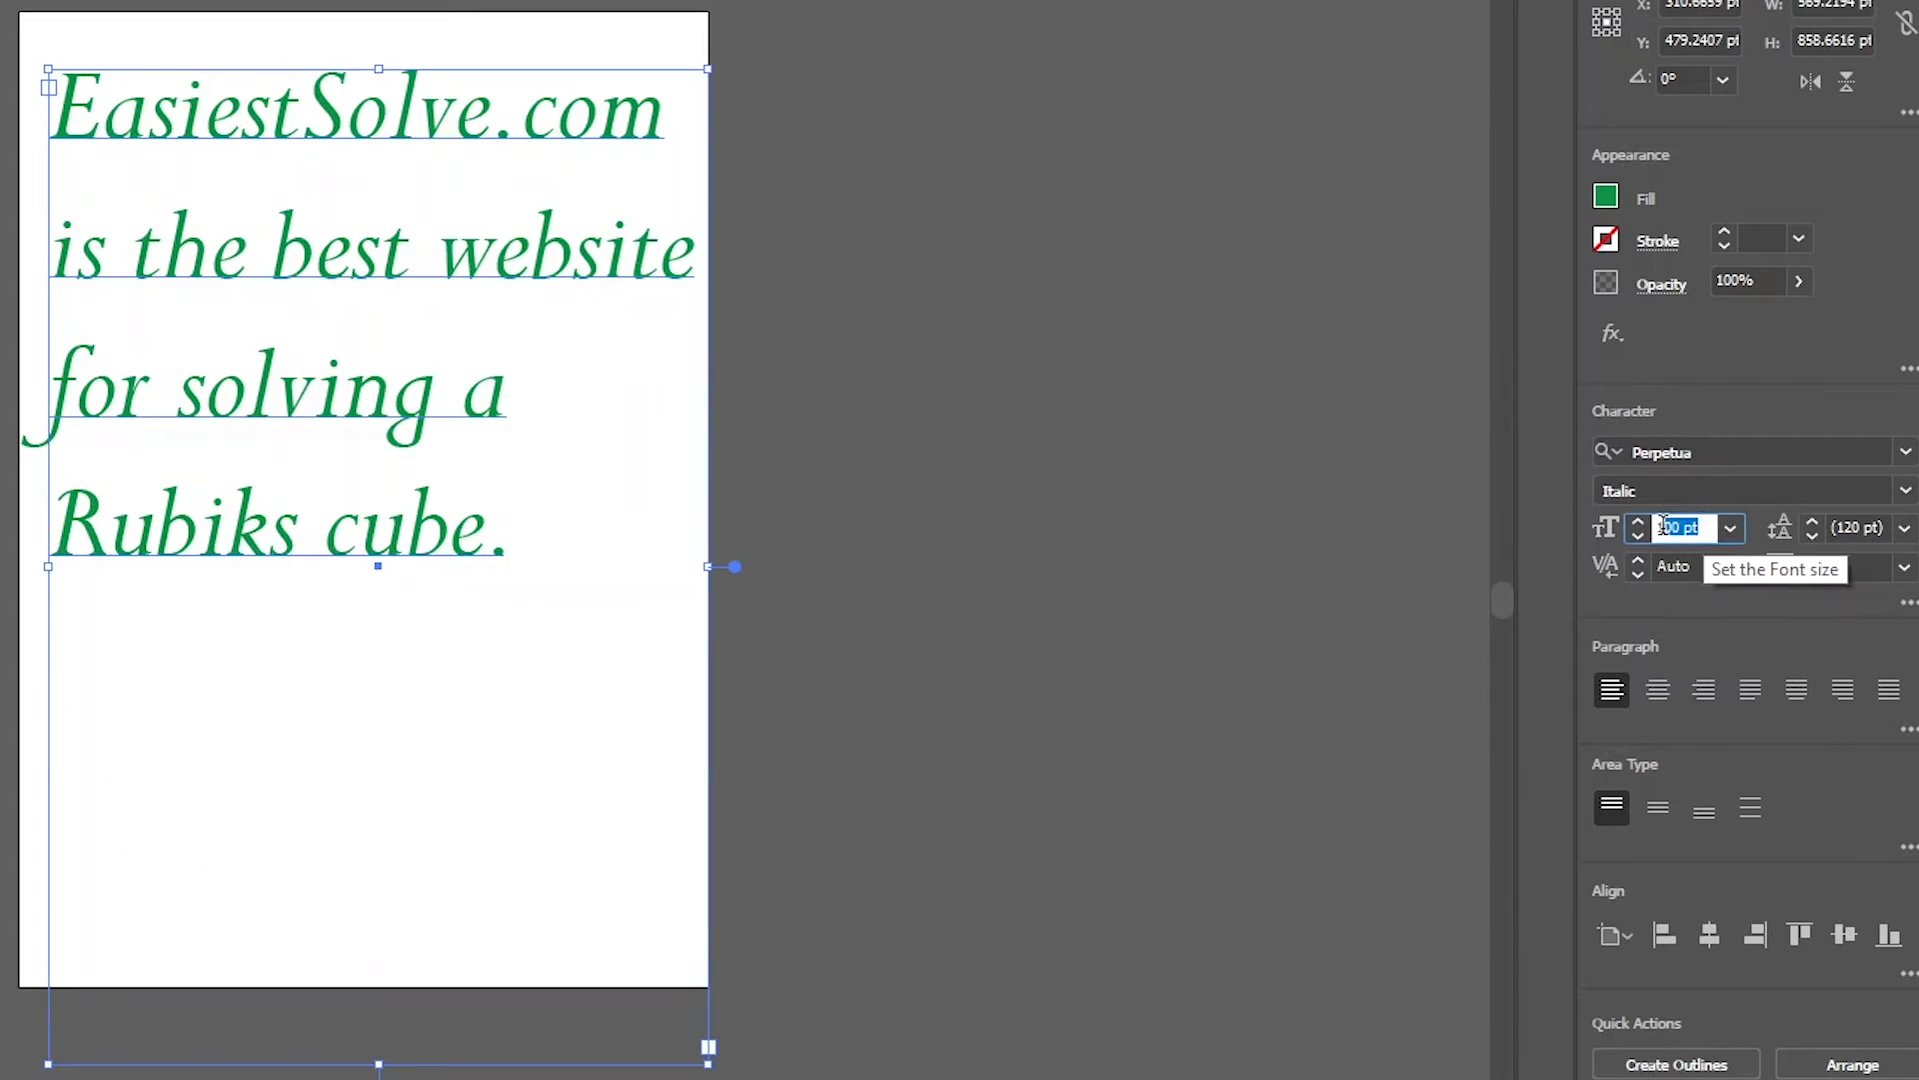
{"action": "left_click", "coordinate": [1760, 520]}
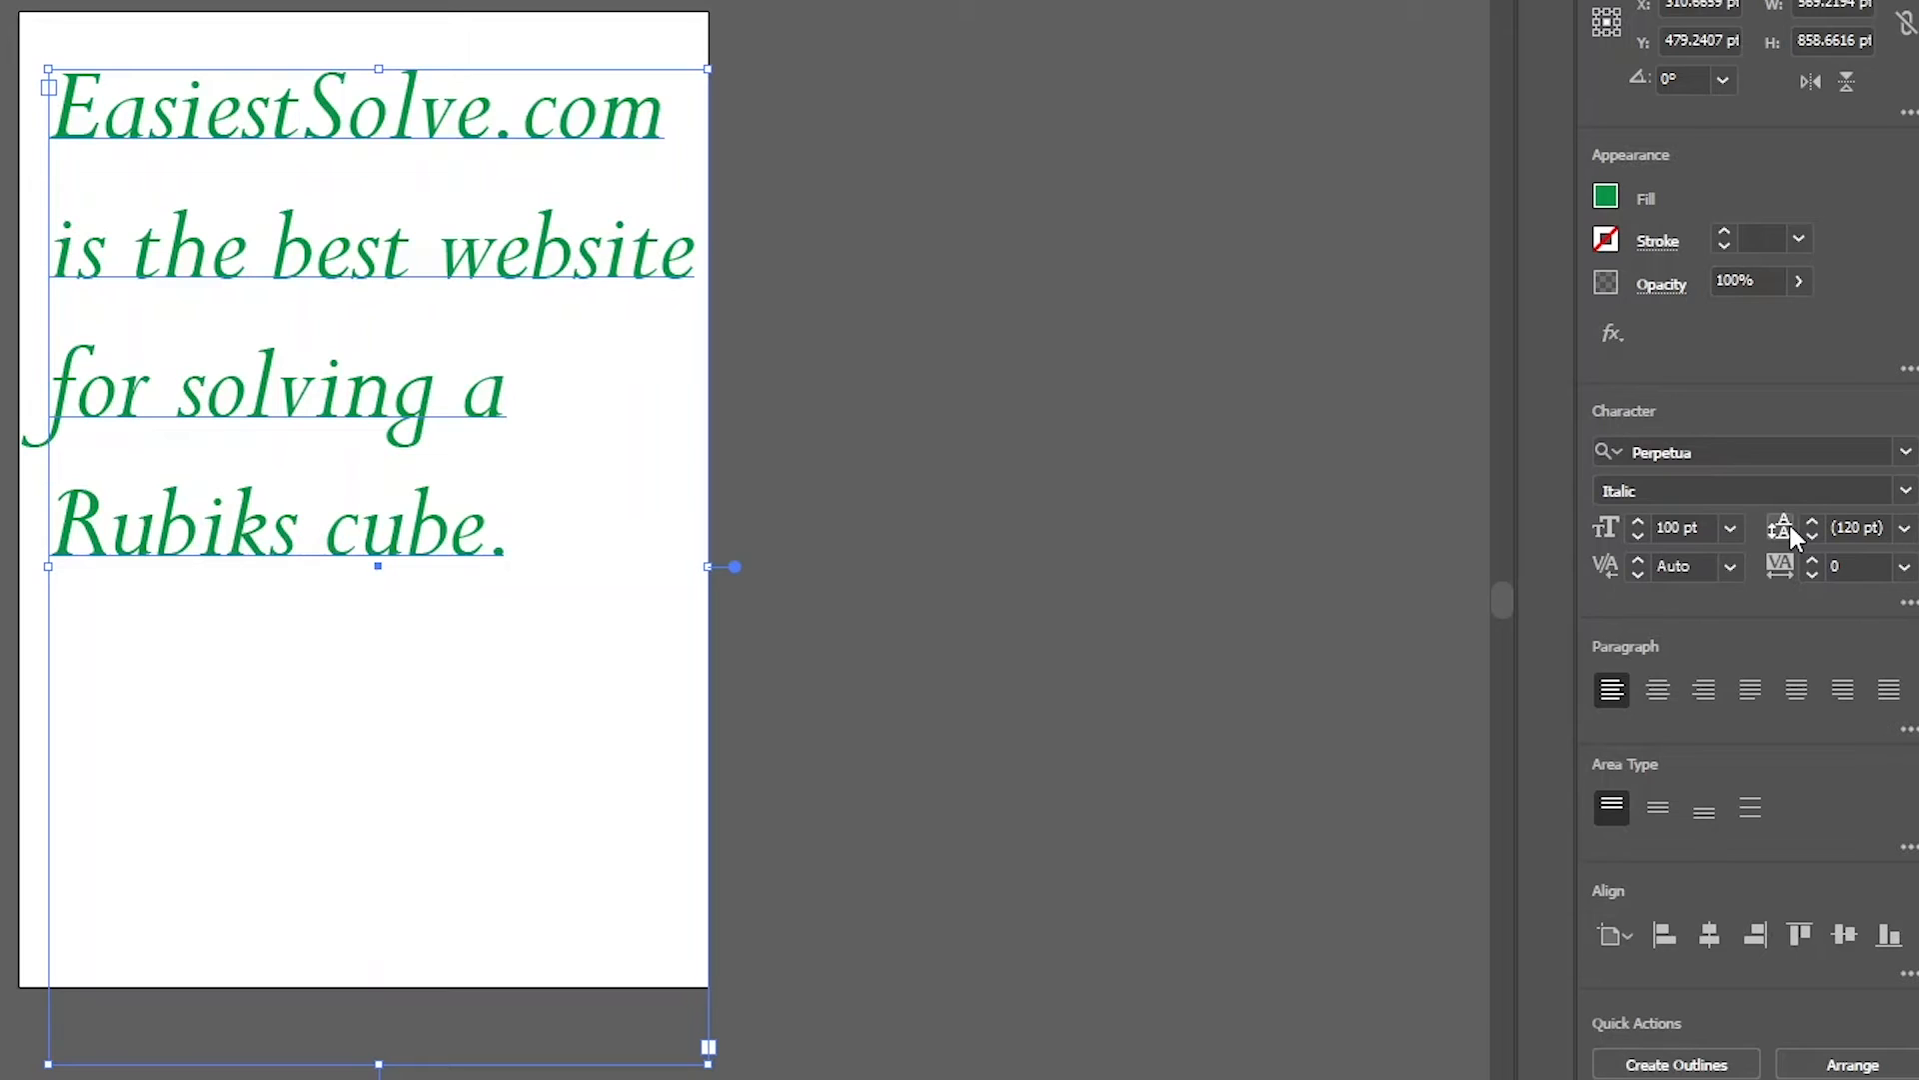
{"action": "left_click", "coordinate": [1904, 529]}
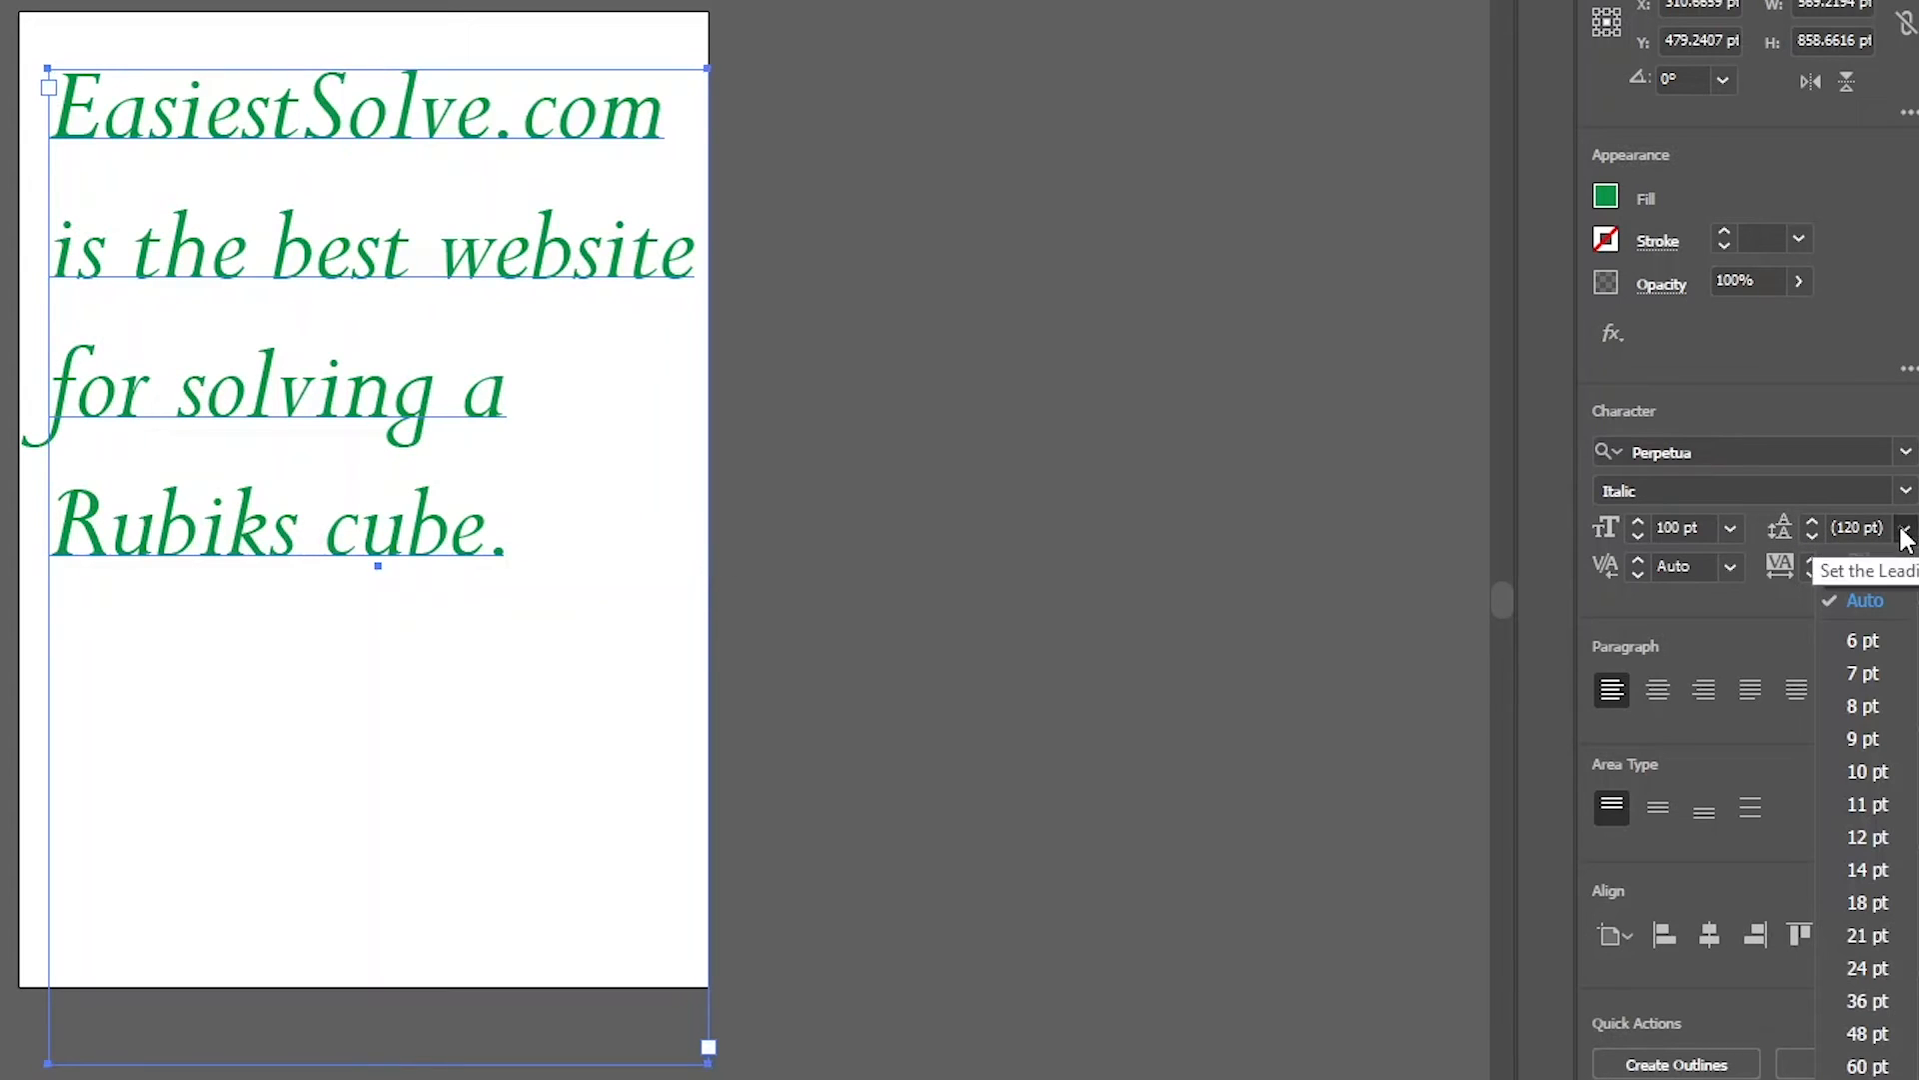
{"action": "left_click", "coordinate": [1865, 602]}
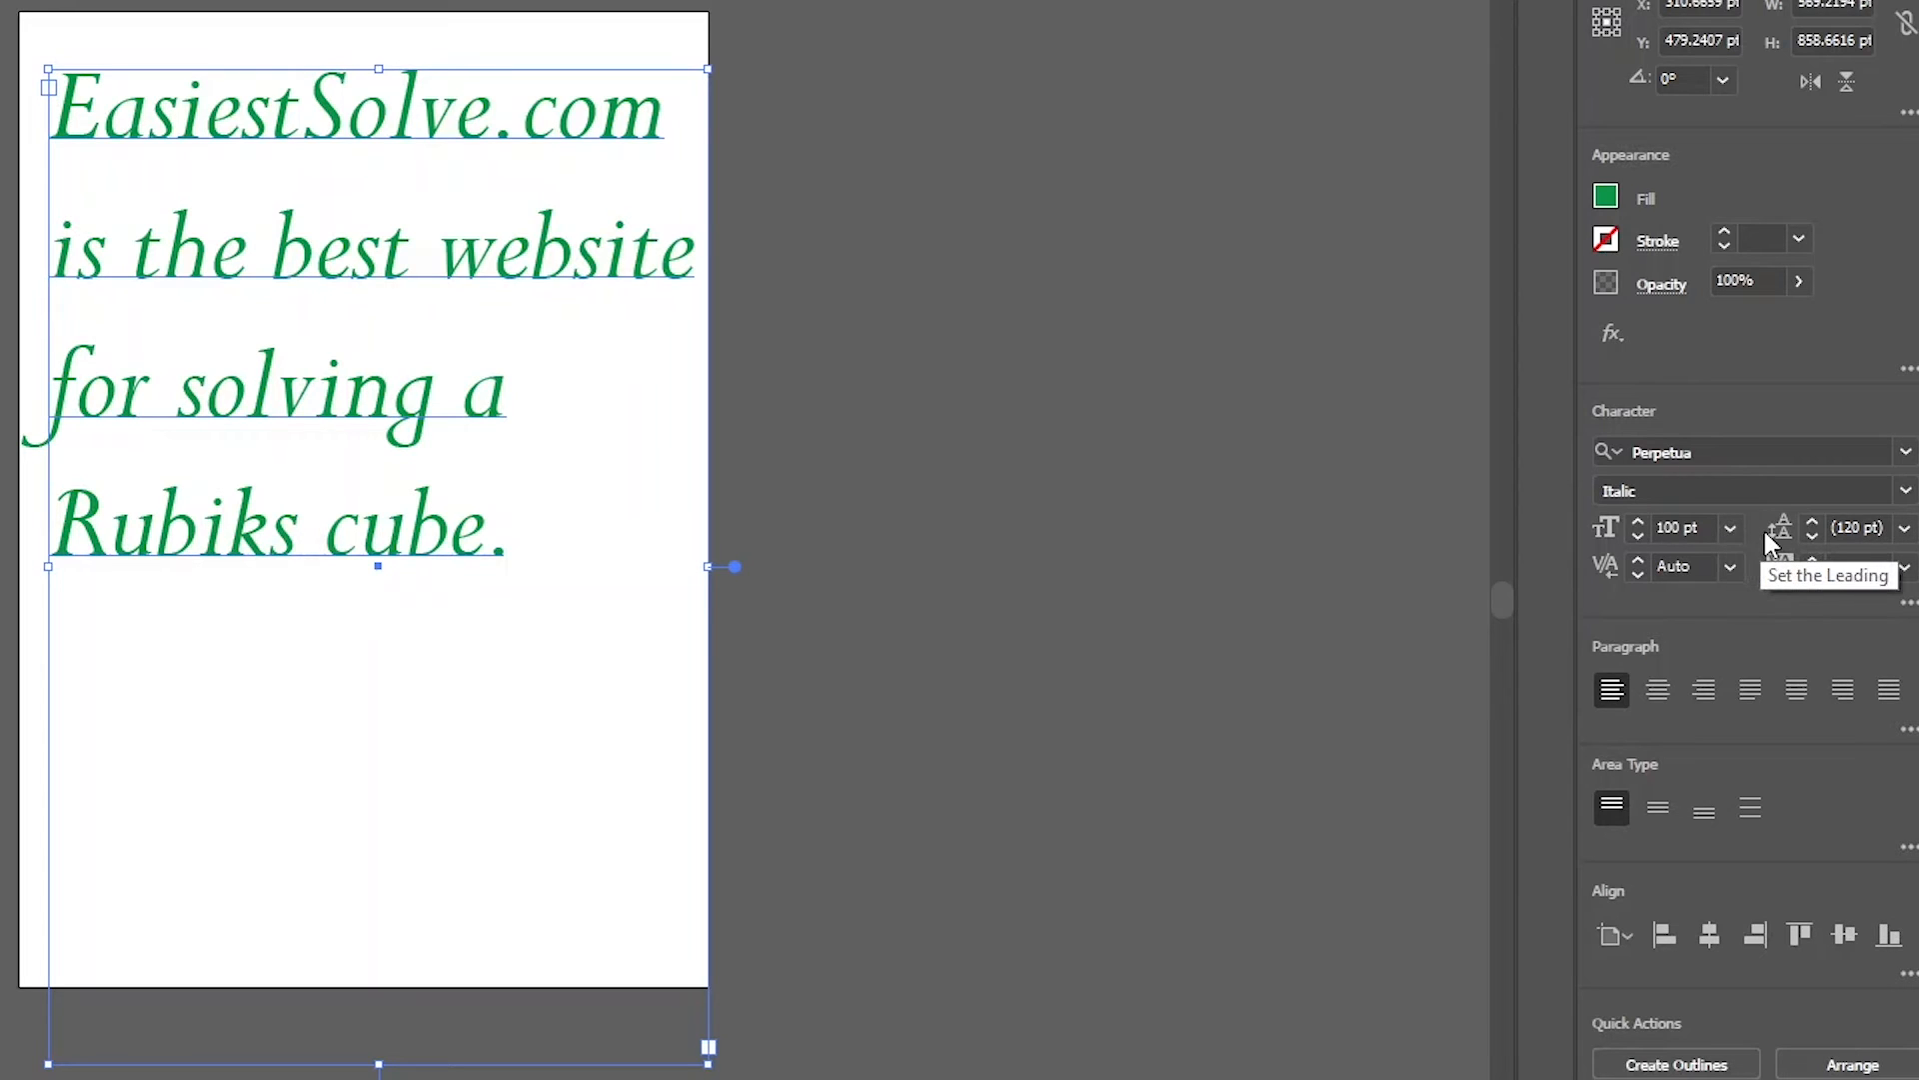
- Try a leading of 72 pt on the paragraph, adjust it stepwise to 118 pt, and return it to Auto
{"action": "left_click", "coordinate": [1904, 530]}
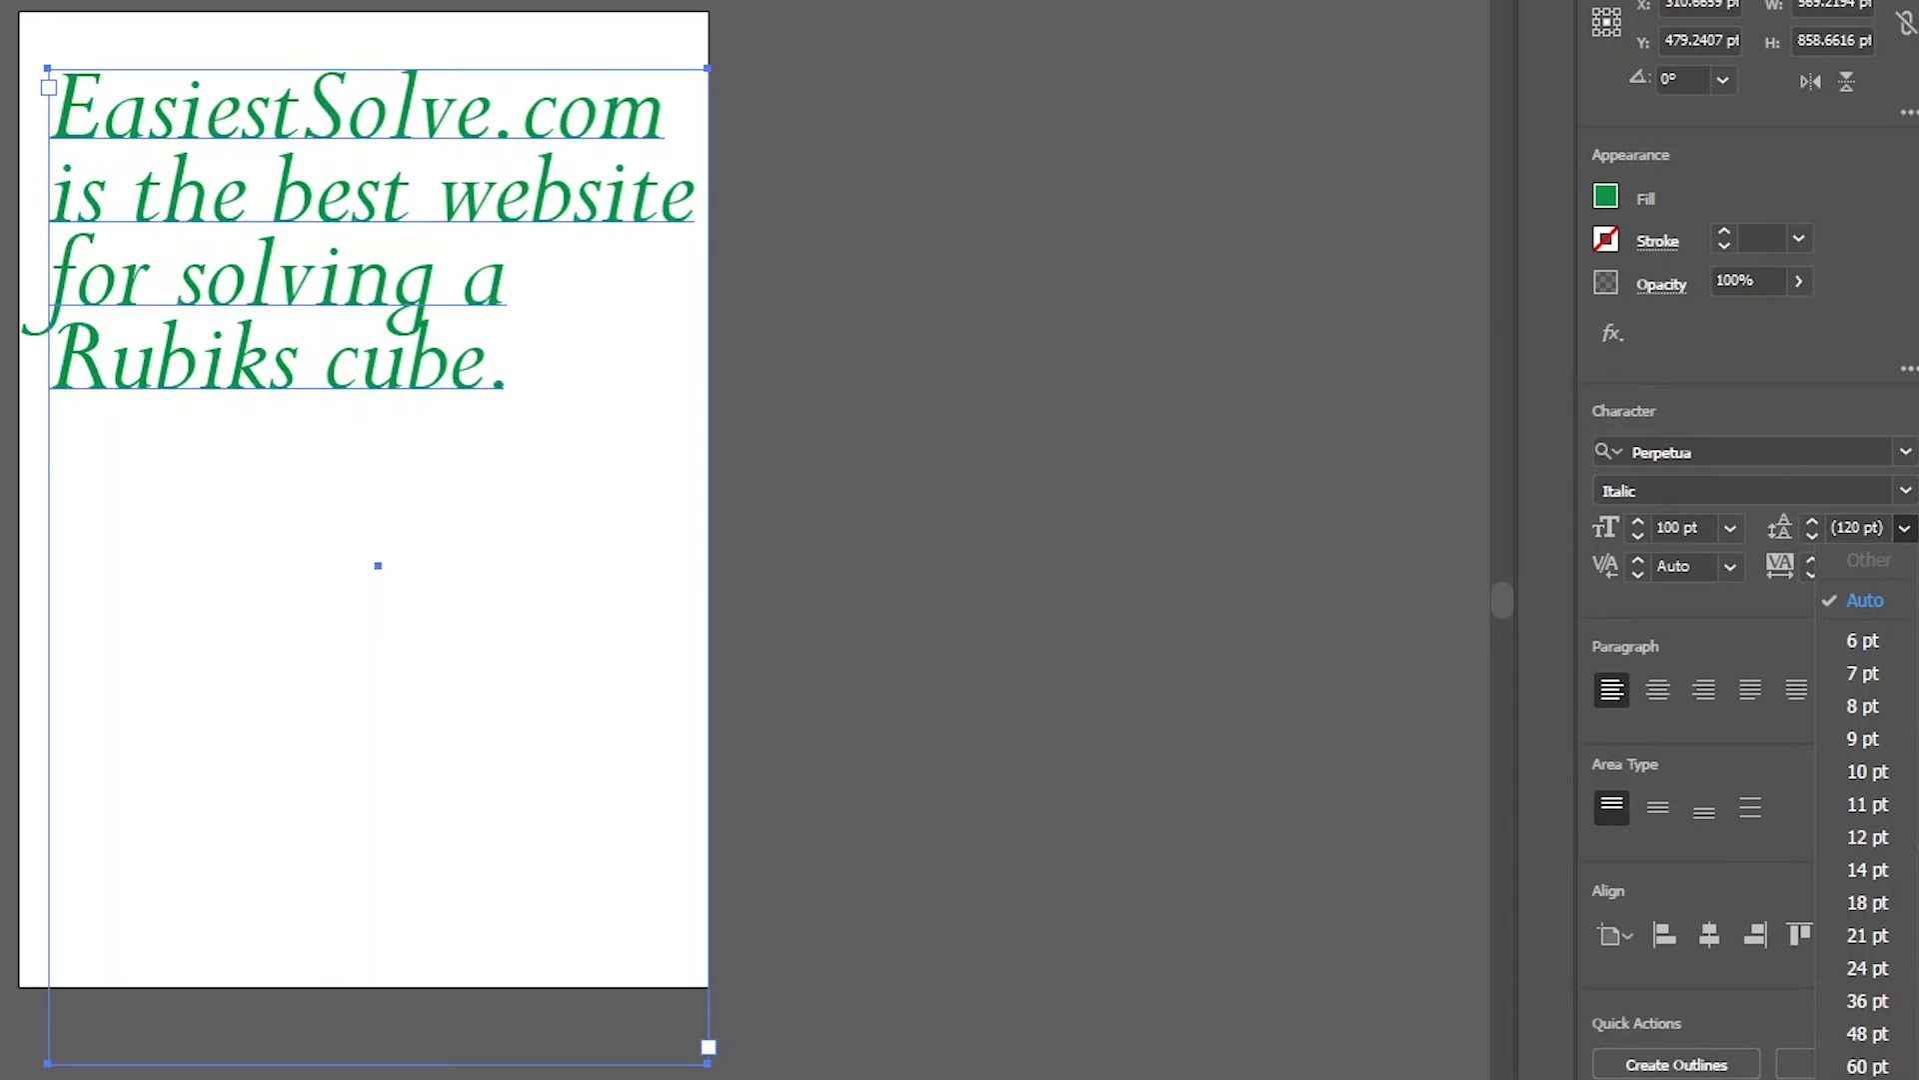
{"action": "left_click", "coordinate": [1867, 1079]}
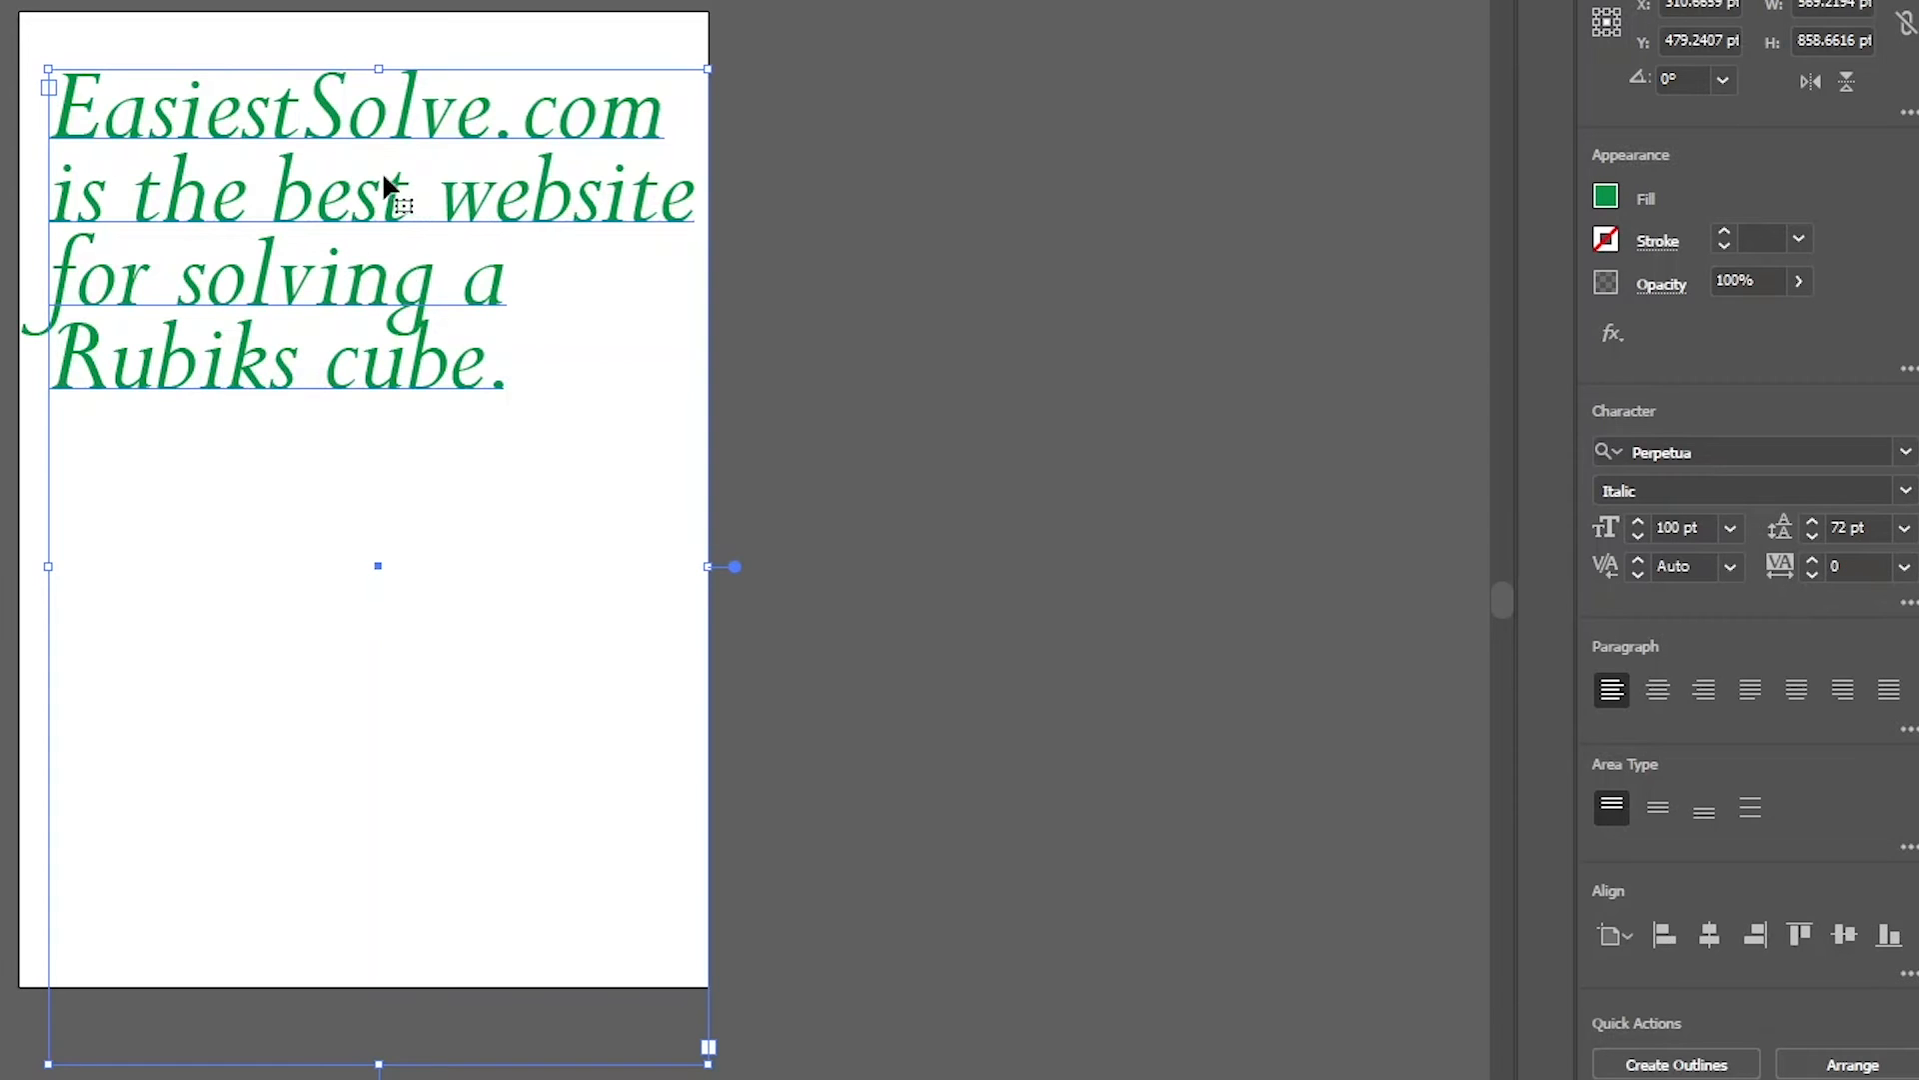
{"action": "left_click", "coordinate": [1812, 535]}
{"action": "left_click", "coordinate": [1813, 535]}
{"action": "left_click", "coordinate": [1813, 534]}
{"action": "left_click_drag", "start_coordinate": [1813, 532], "coordinate": [1813, 521]}
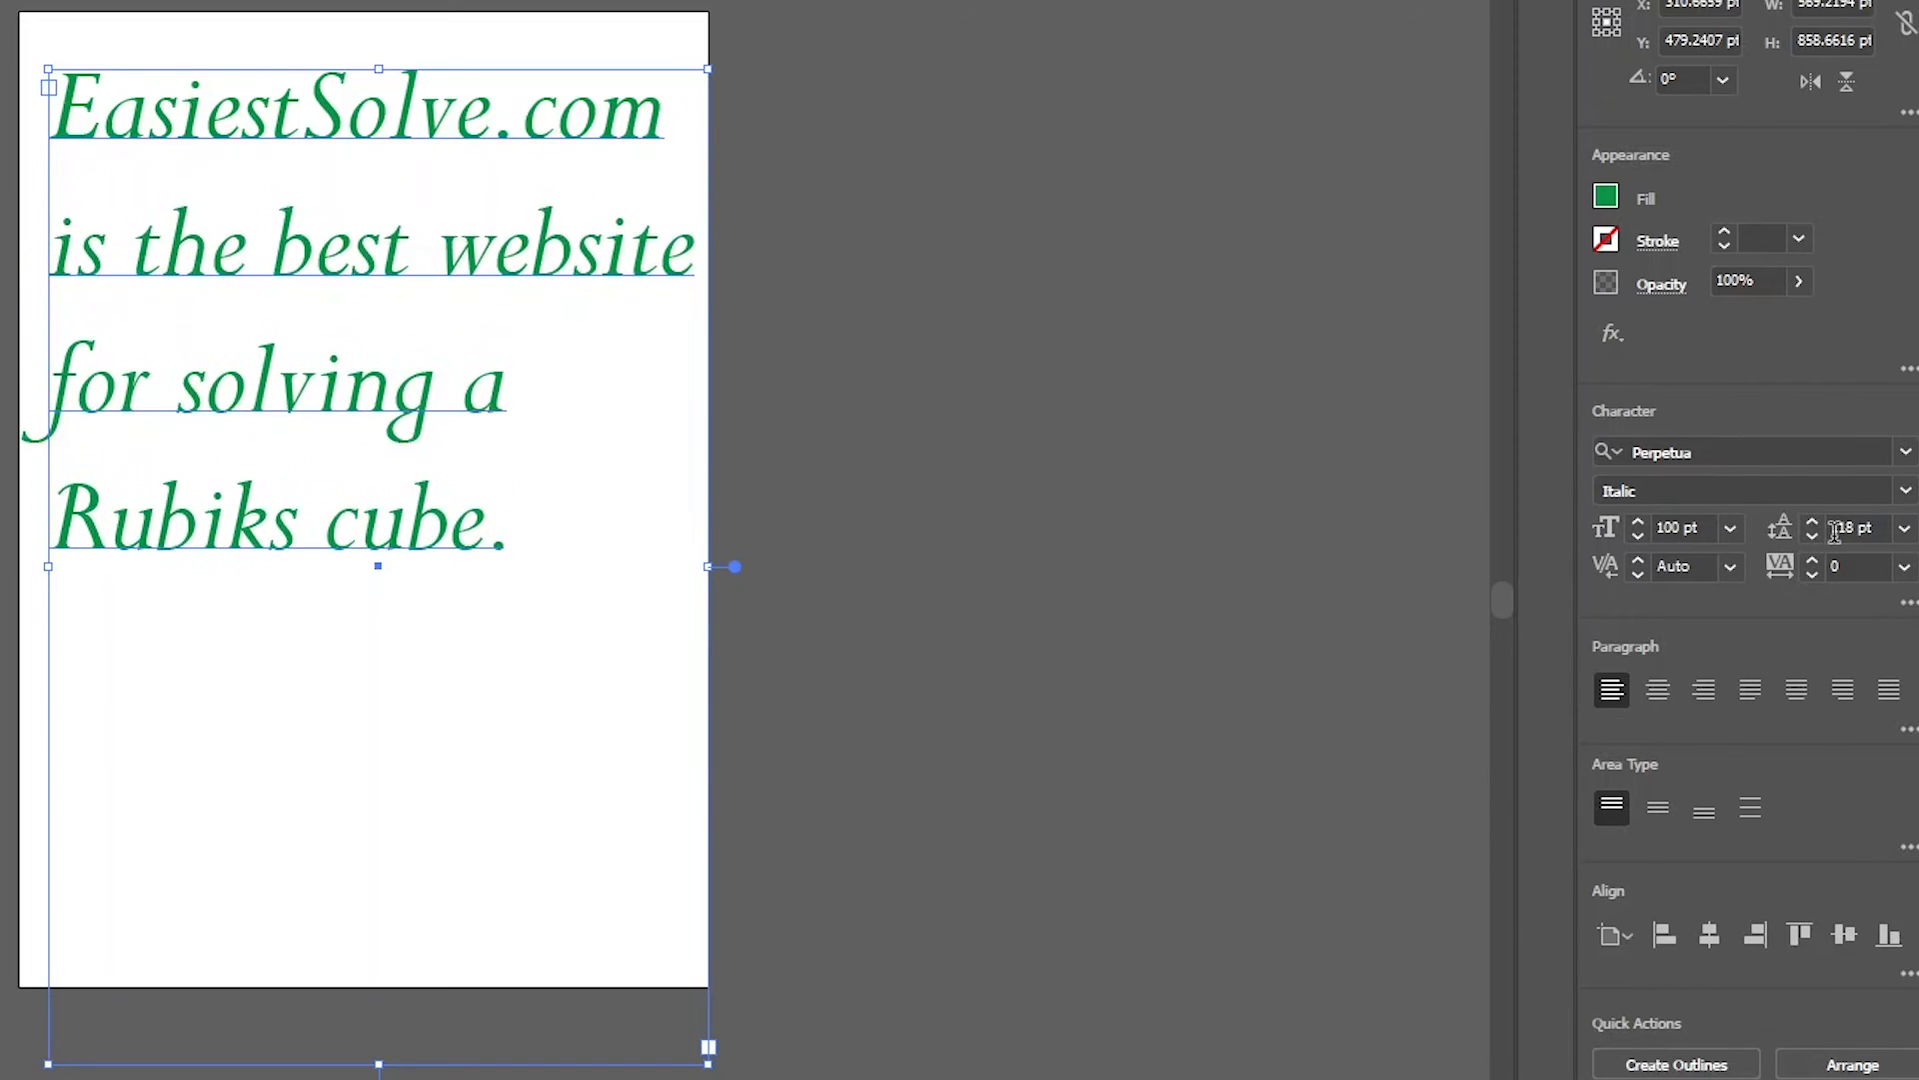
{"action": "left_click", "coordinate": [1904, 528]}
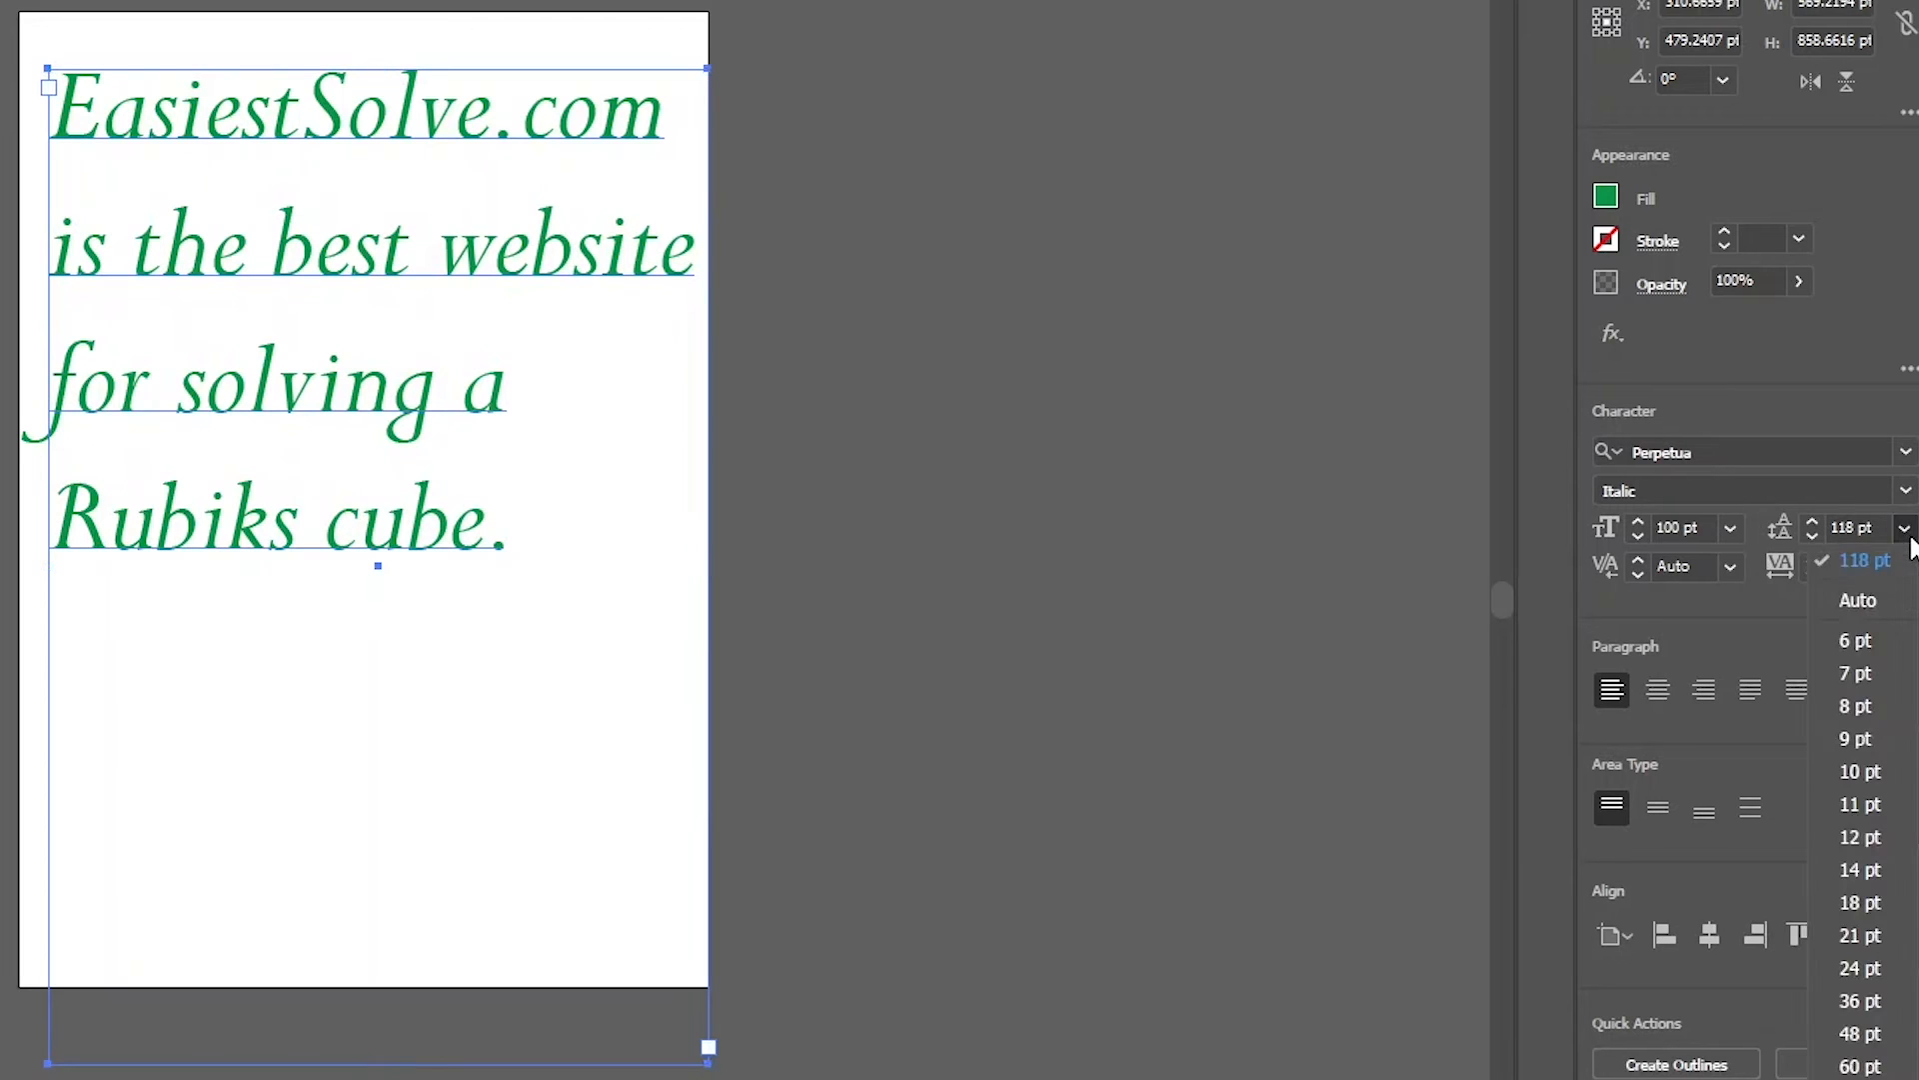
{"action": "left_click", "coordinate": [1870, 598]}
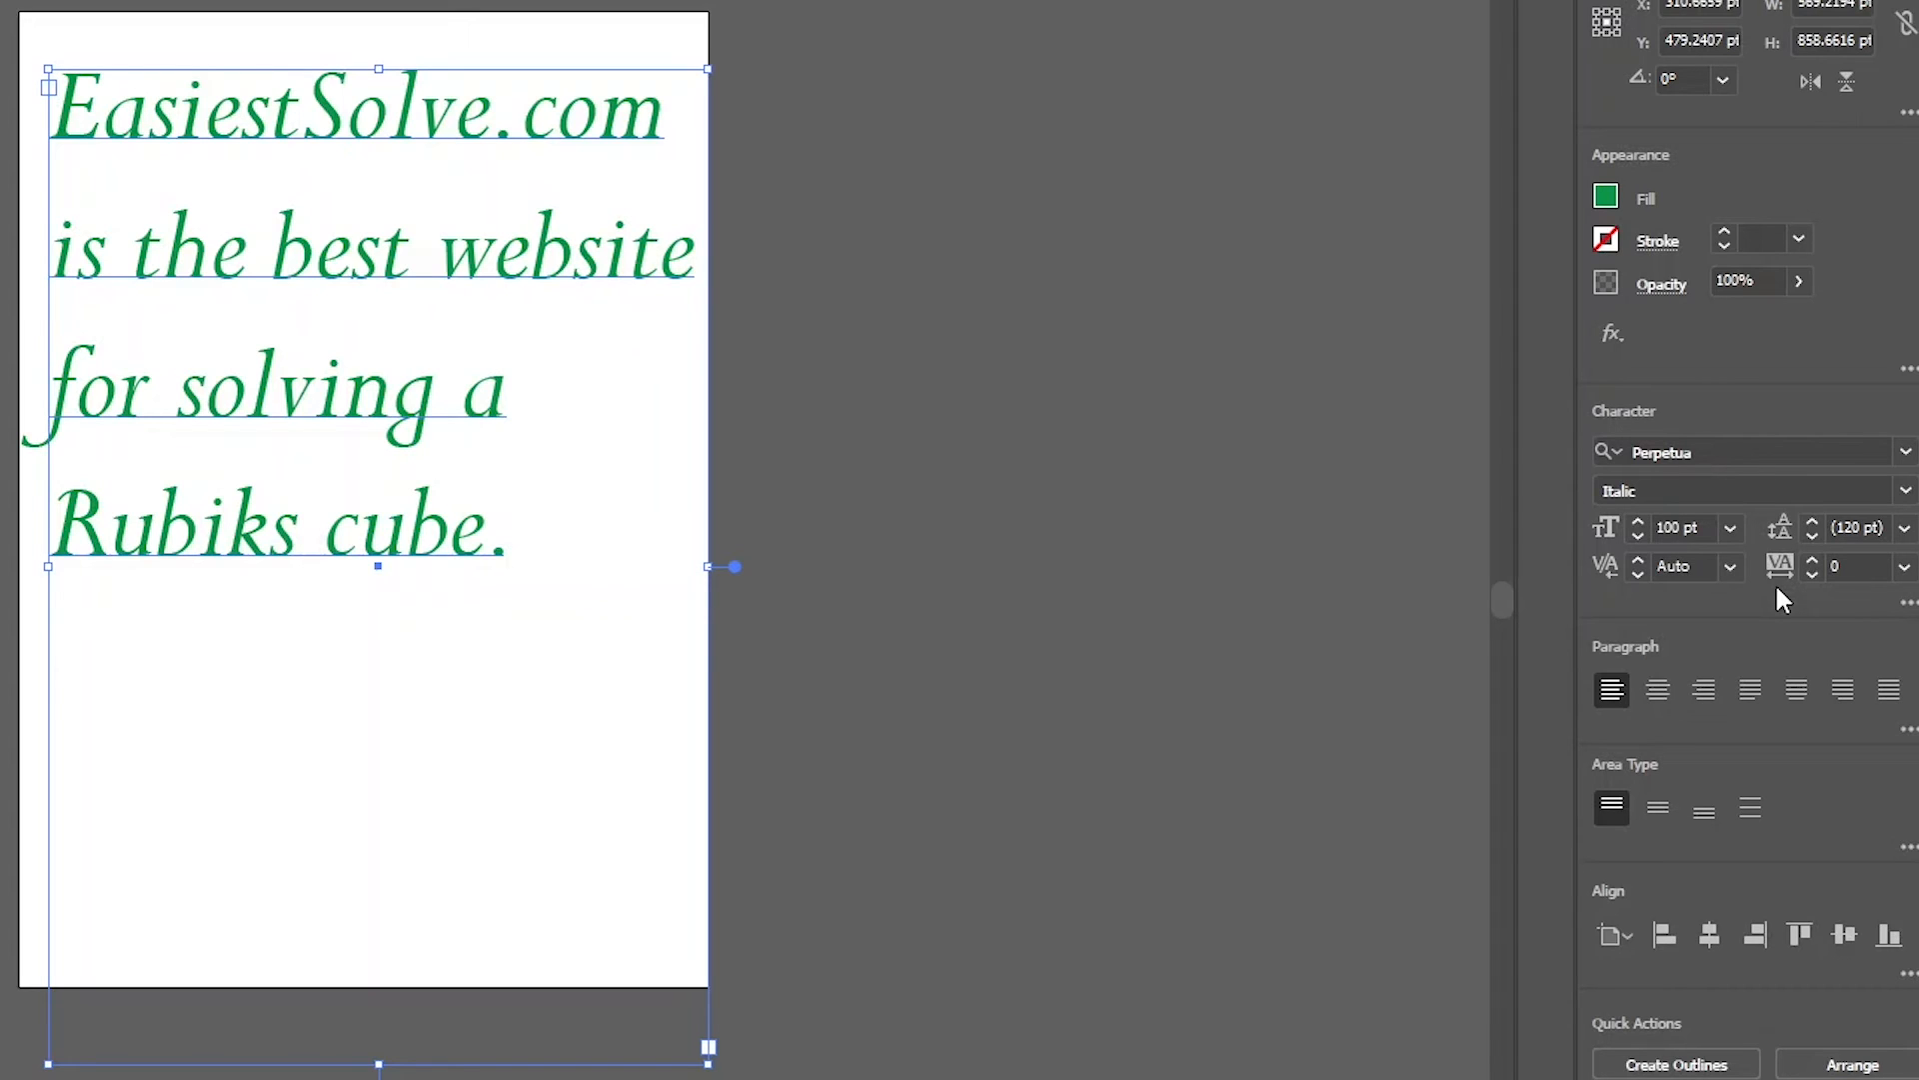
- Tighten the paragraph's tracking to -100 and keep lowering it stepwise to -174
{"action": "left_click", "coordinate": [1904, 566]}
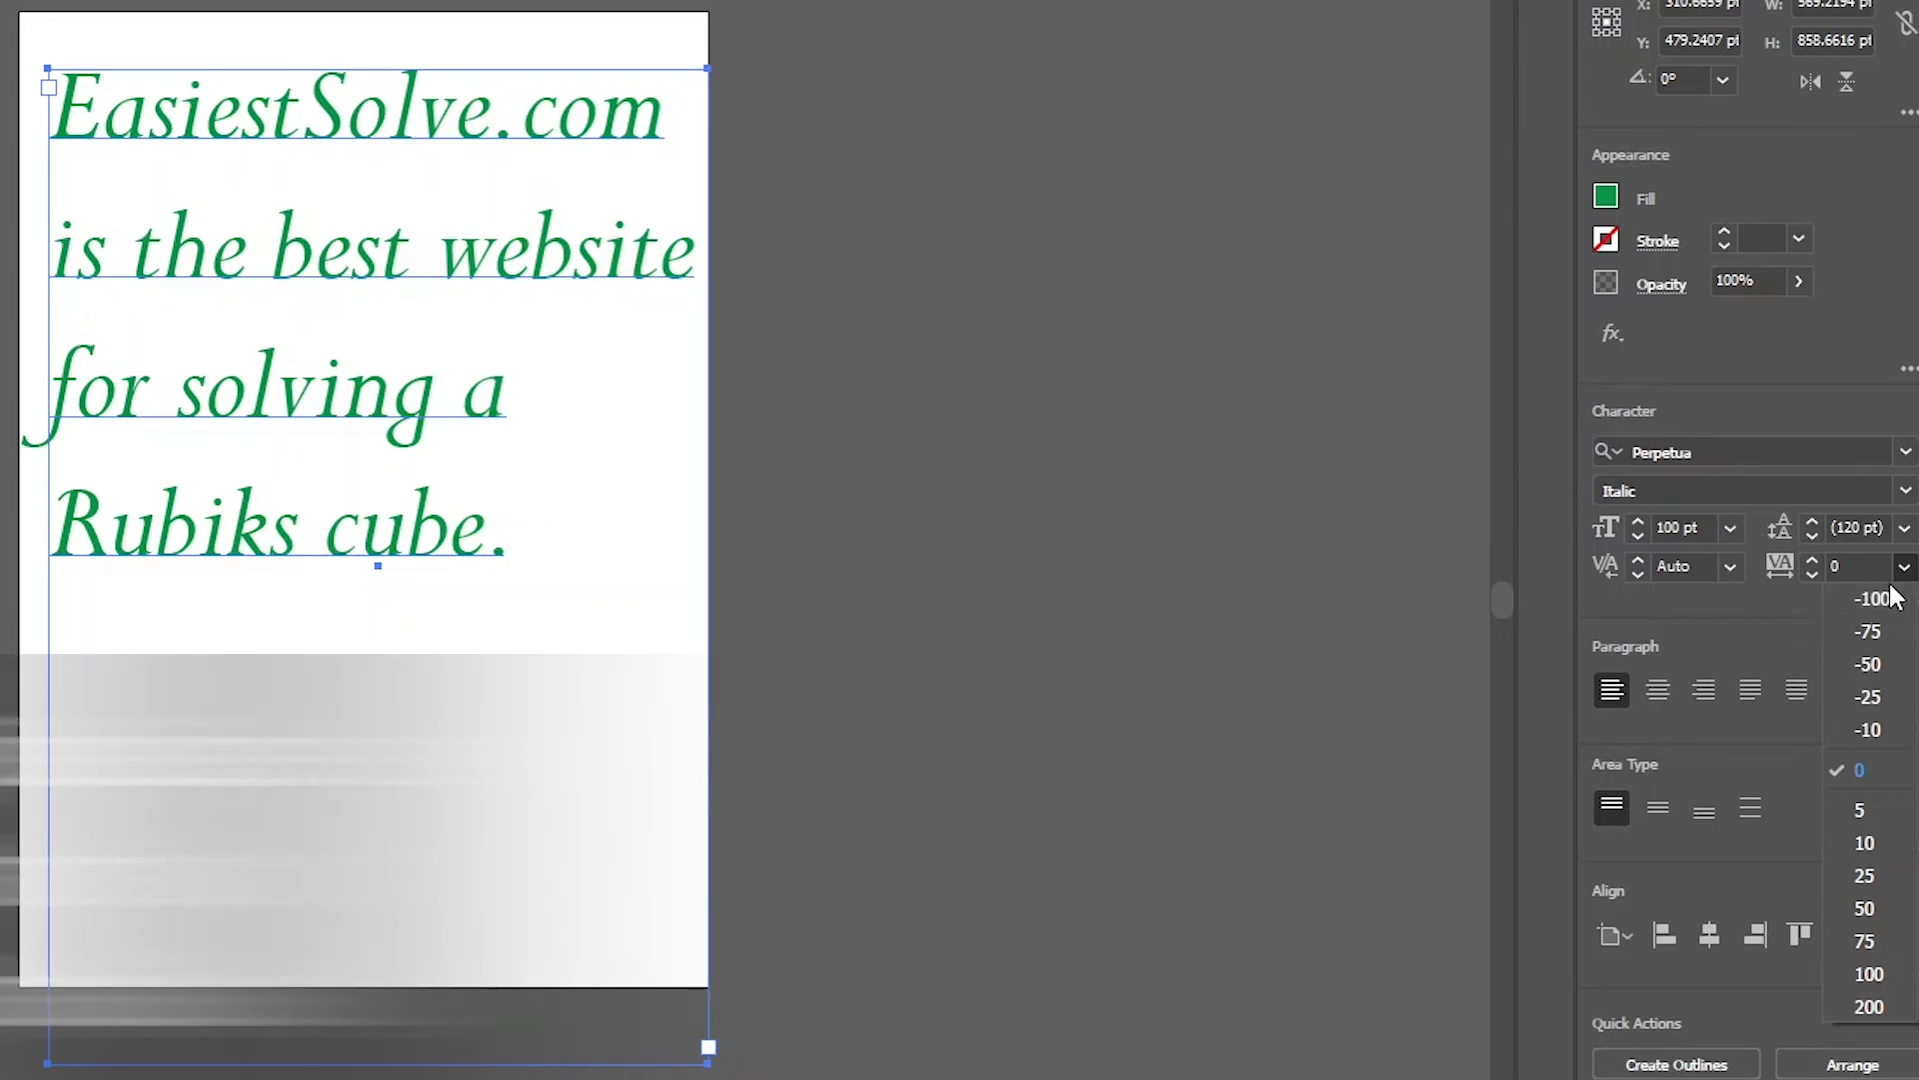
{"action": "left_click", "coordinate": [1885, 605]}
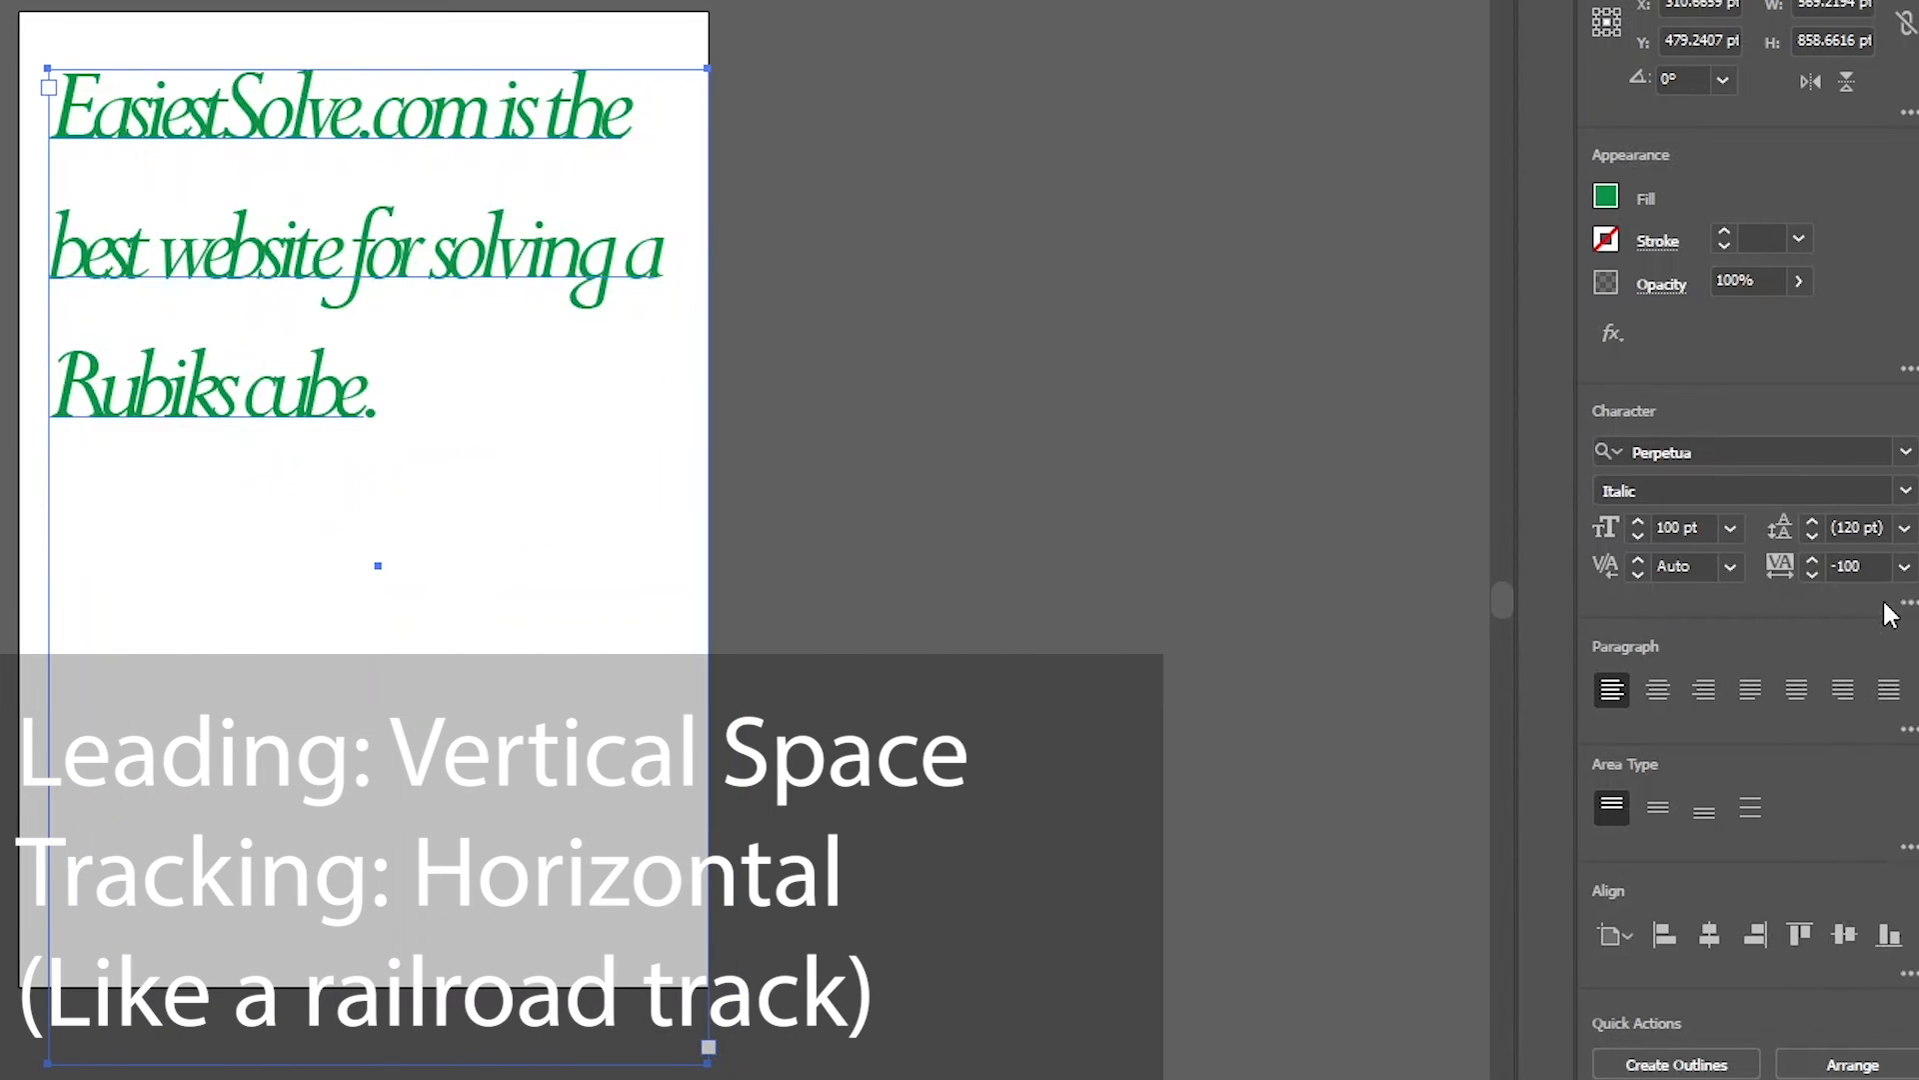
{"action": "left_click", "coordinate": [1812, 574]}
{"action": "left_click", "coordinate": [1812, 573]}
{"action": "left_click", "coordinate": [1811, 574]}
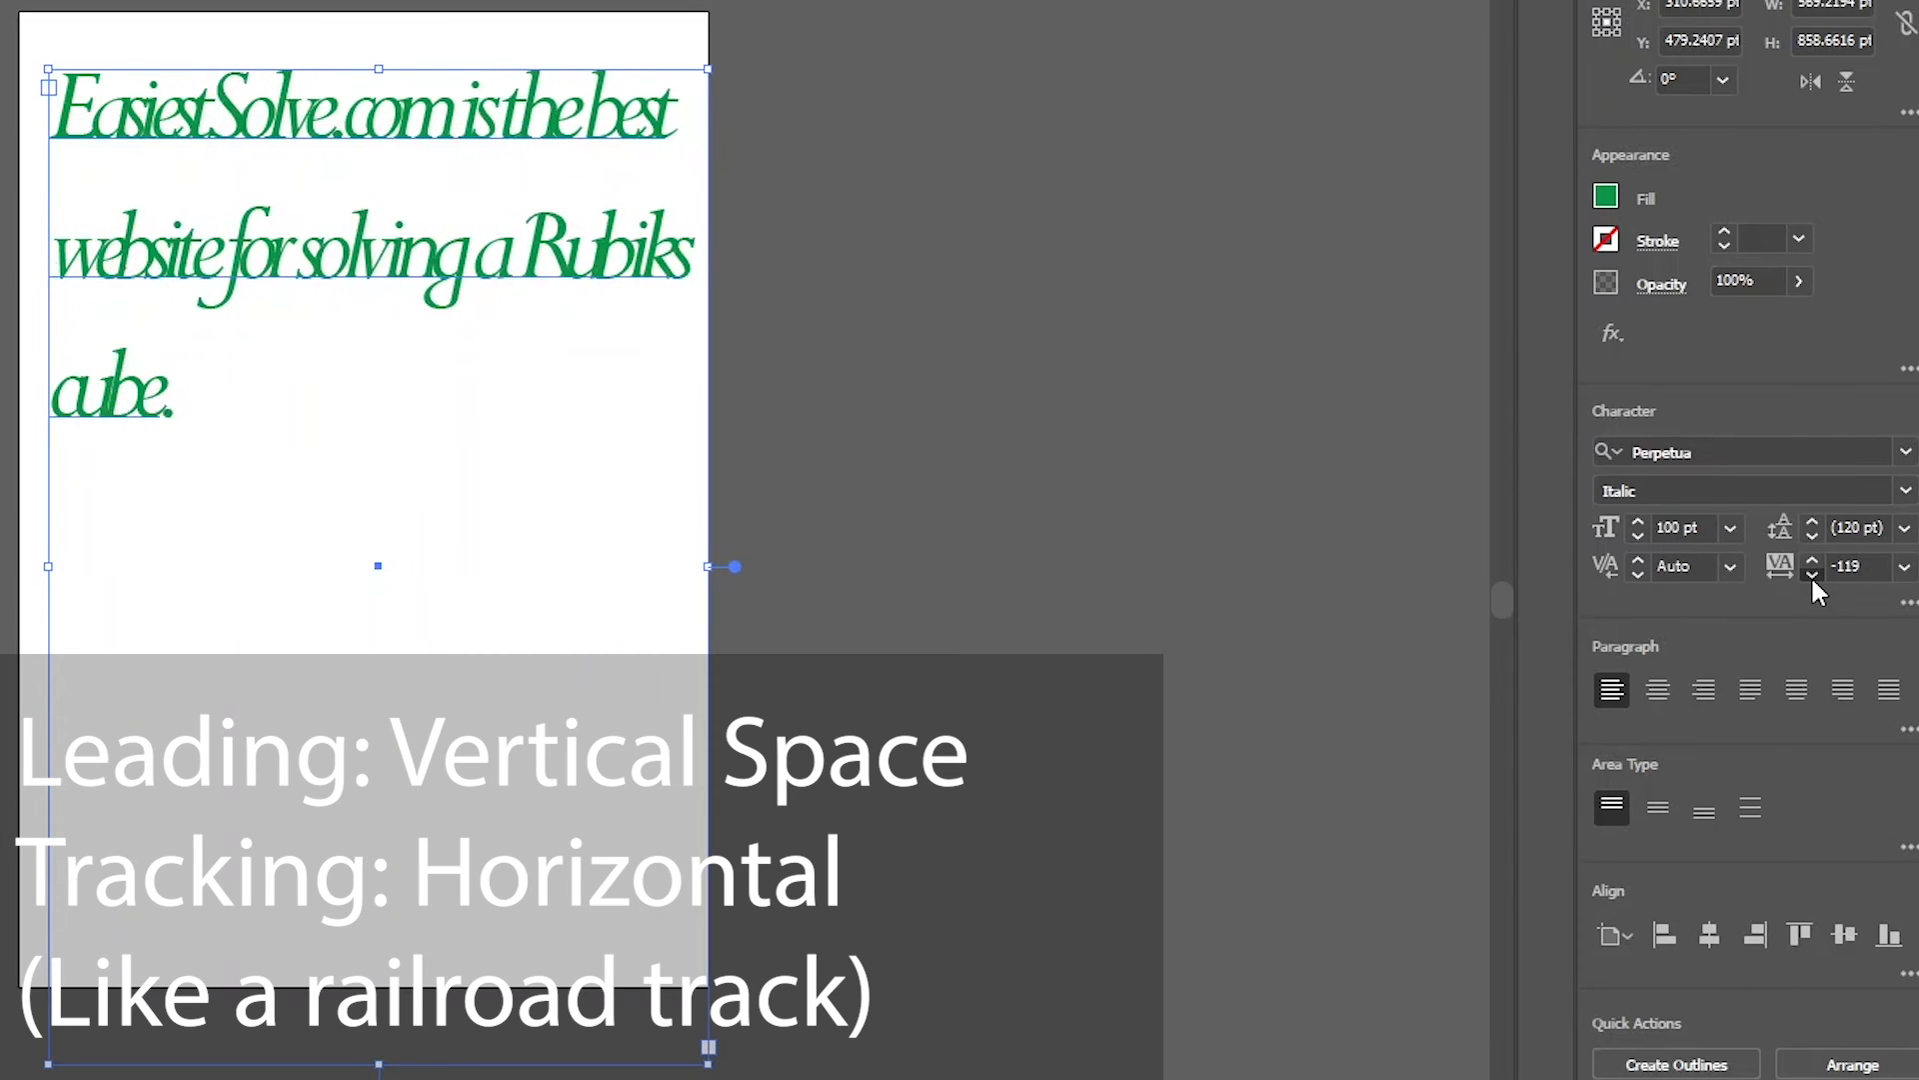
{"action": "left_click", "coordinate": [1811, 574]}
{"action": "left_click", "coordinate": [1812, 574]}
{"action": "left_click", "coordinate": [1811, 574]}
{"action": "left_click", "coordinate": [1811, 573]}
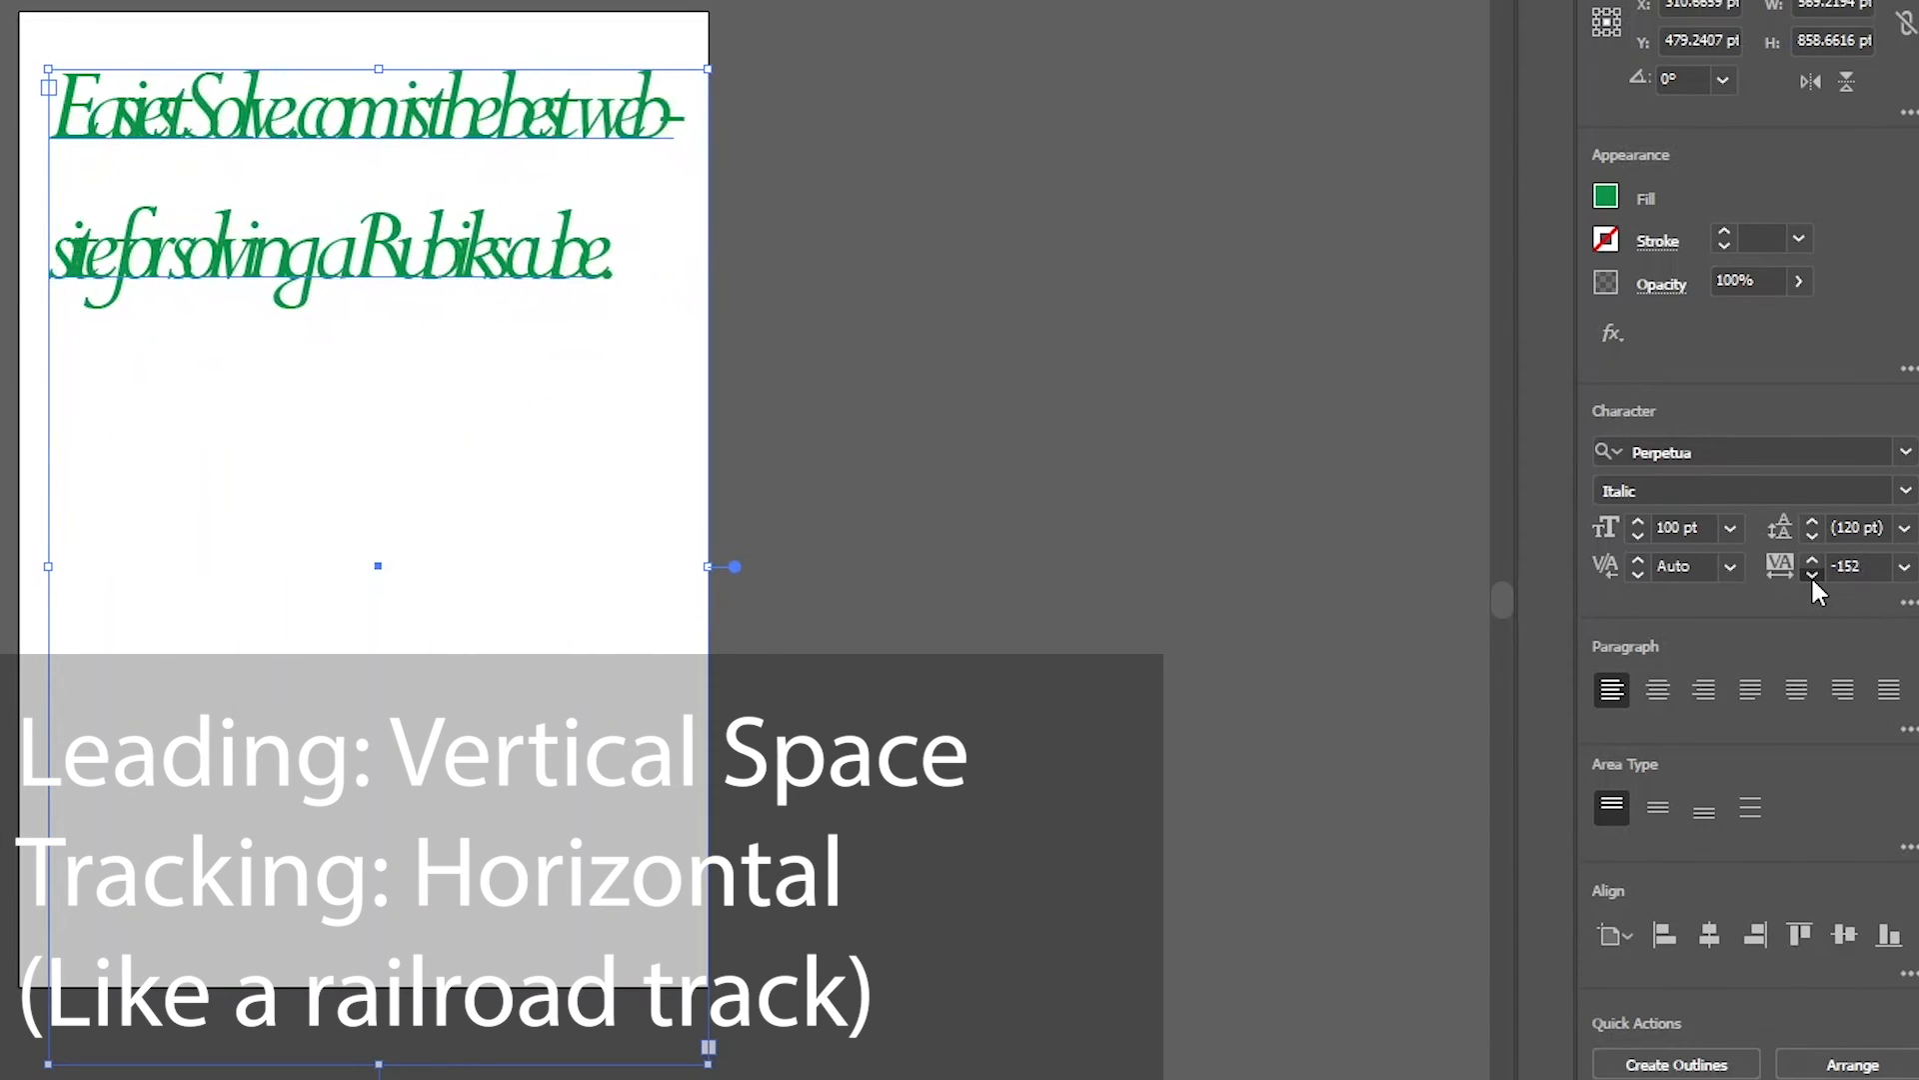
{"action": "left_click", "coordinate": [1811, 573]}
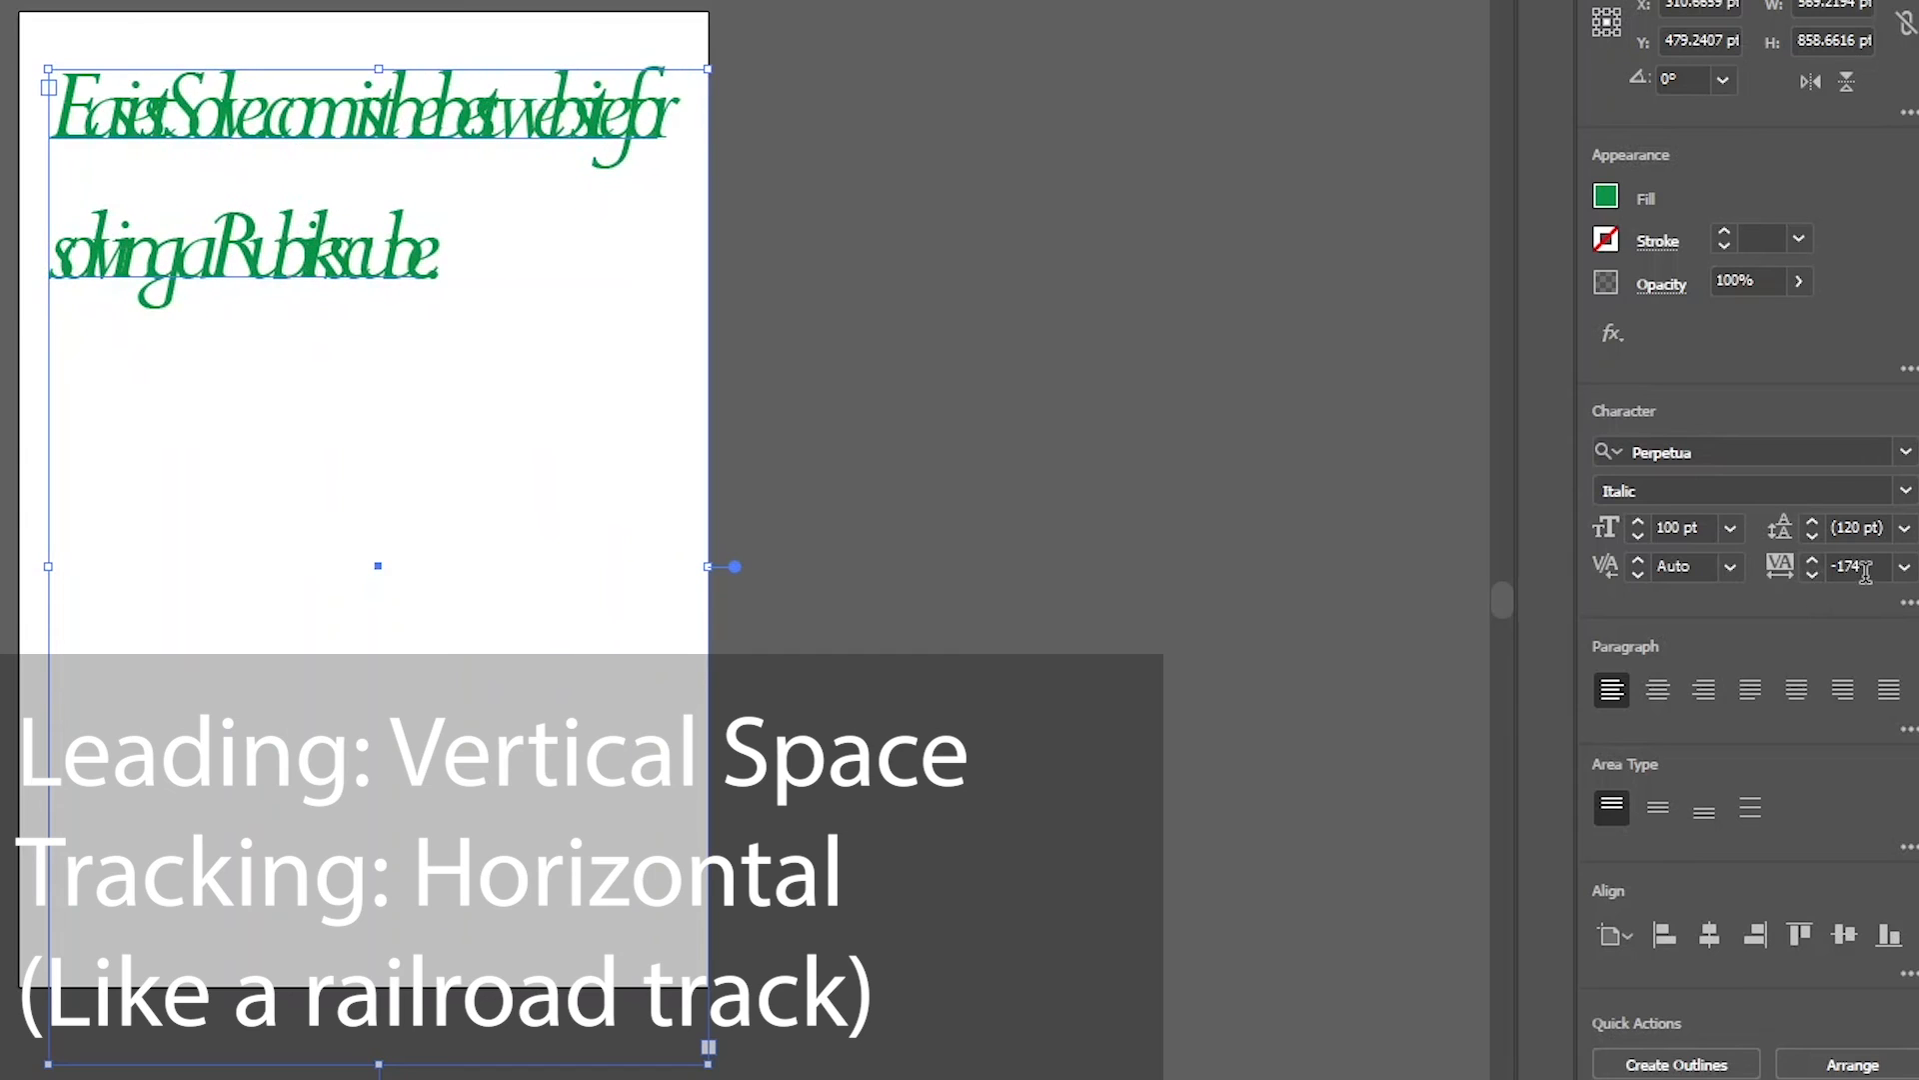
- Try wide tracking values of 300, 200 and 100 on the paragraph, and reset the tracking to 0
{"action": "left_click_drag", "start_coordinate": [1863, 570], "coordinate": [1813, 555]}
{"action": "type", "text": "300"}
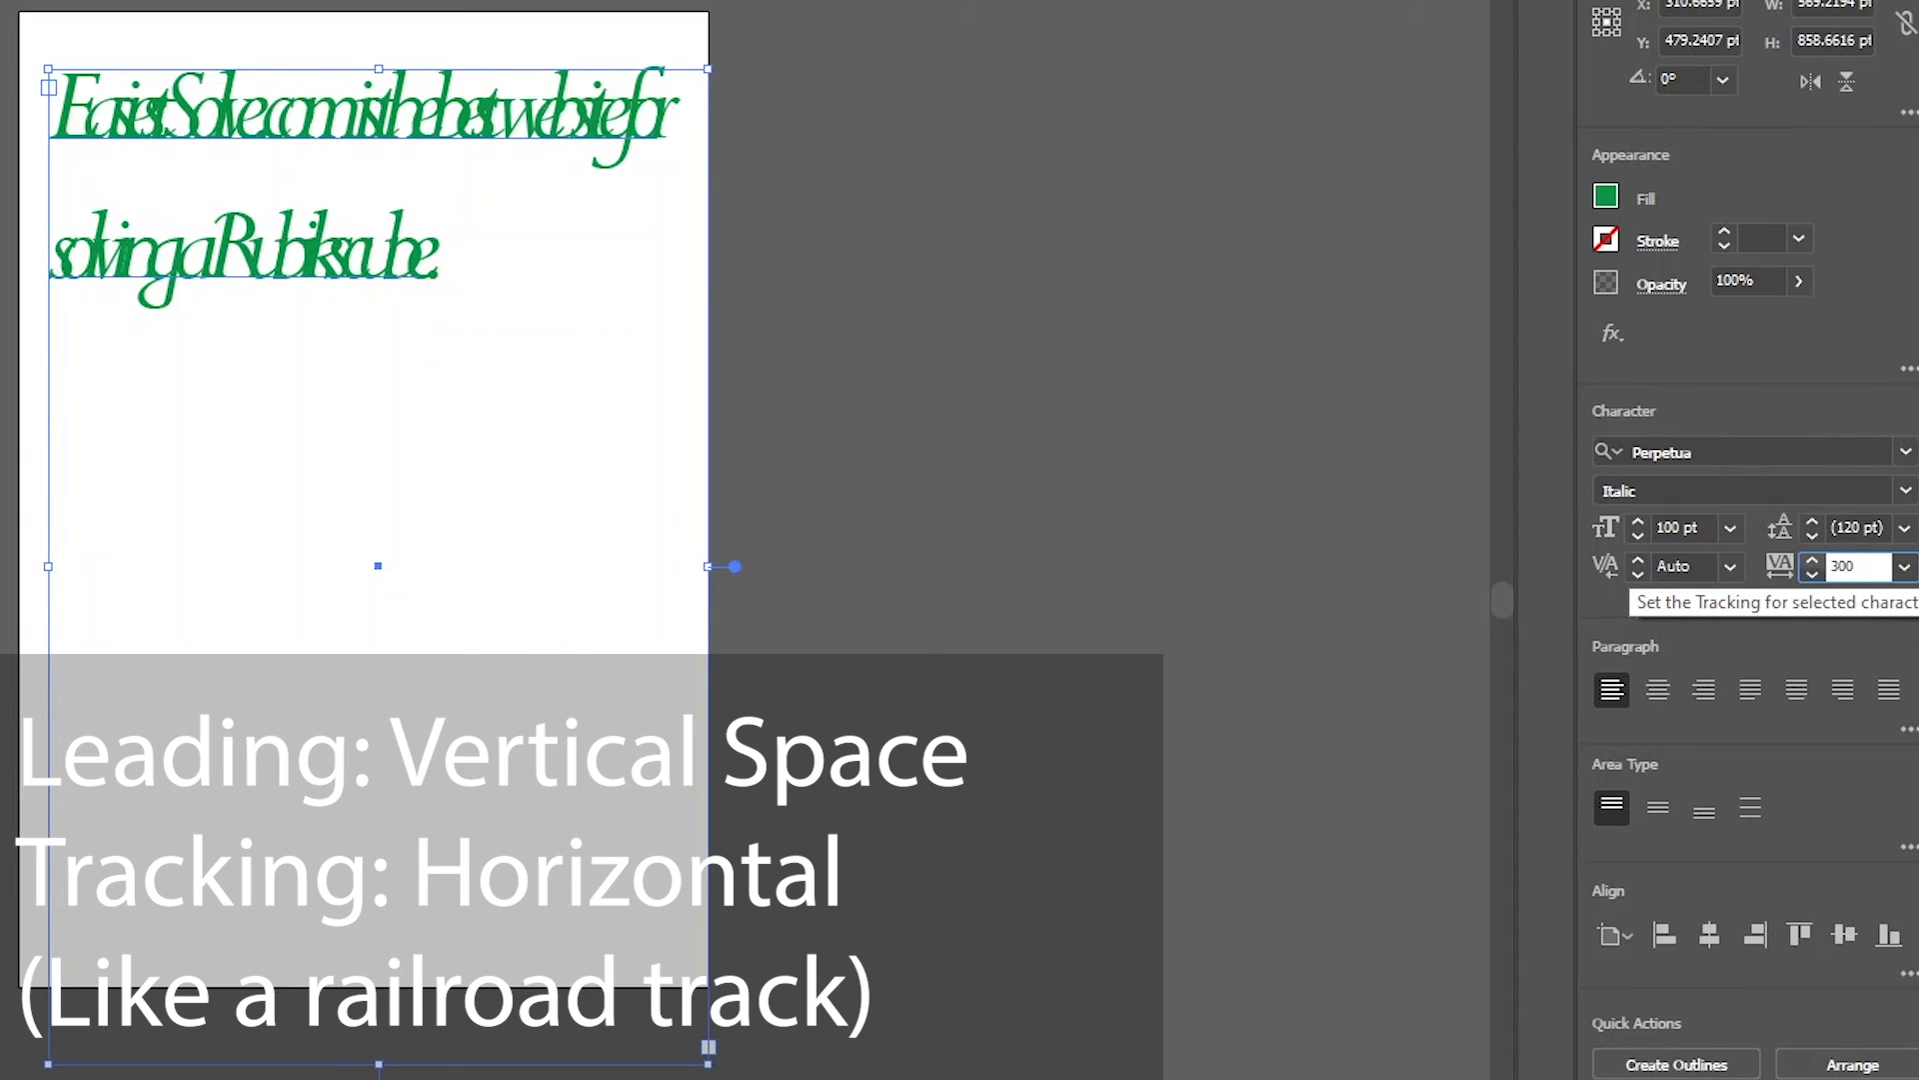
{"action": "key", "text": "Return"}
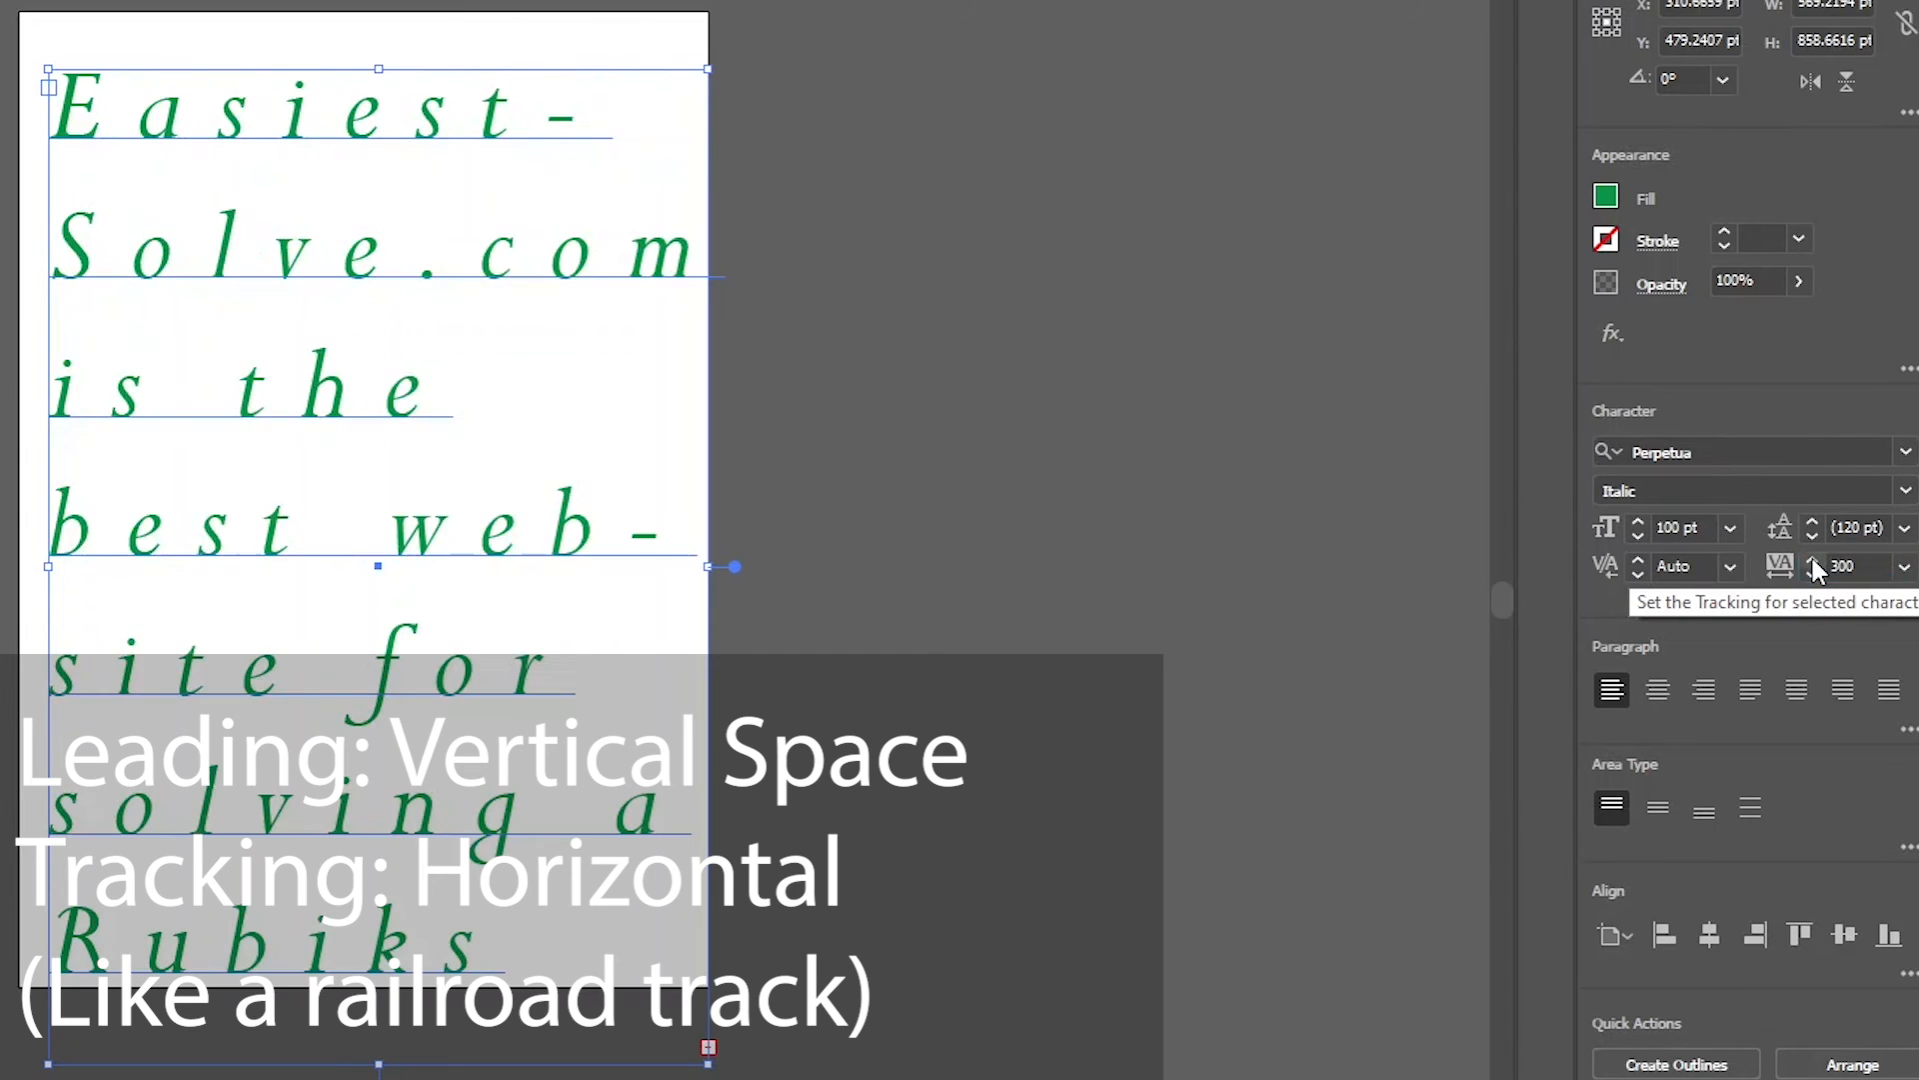
{"action": "left_click", "coordinate": [1812, 565]}
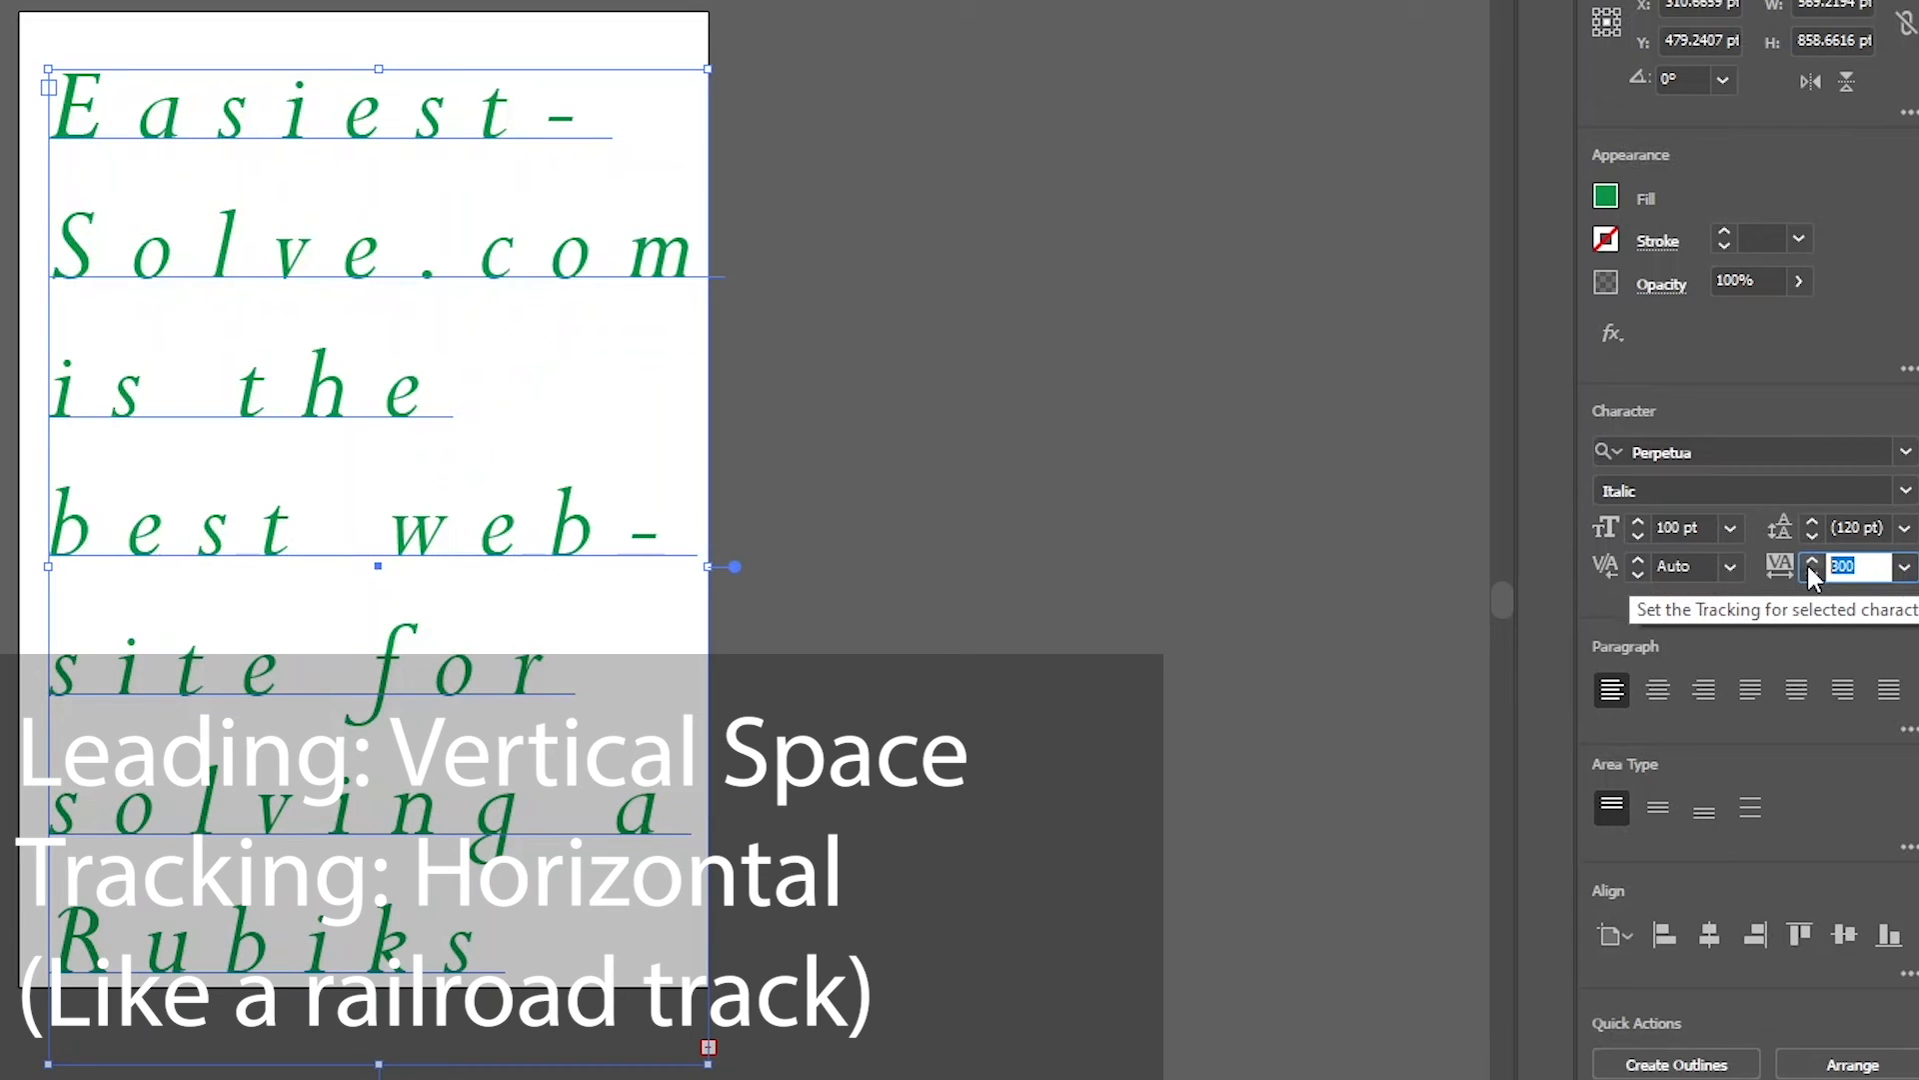
{"action": "type", "text": "200"}
{"action": "key", "text": "Return"}
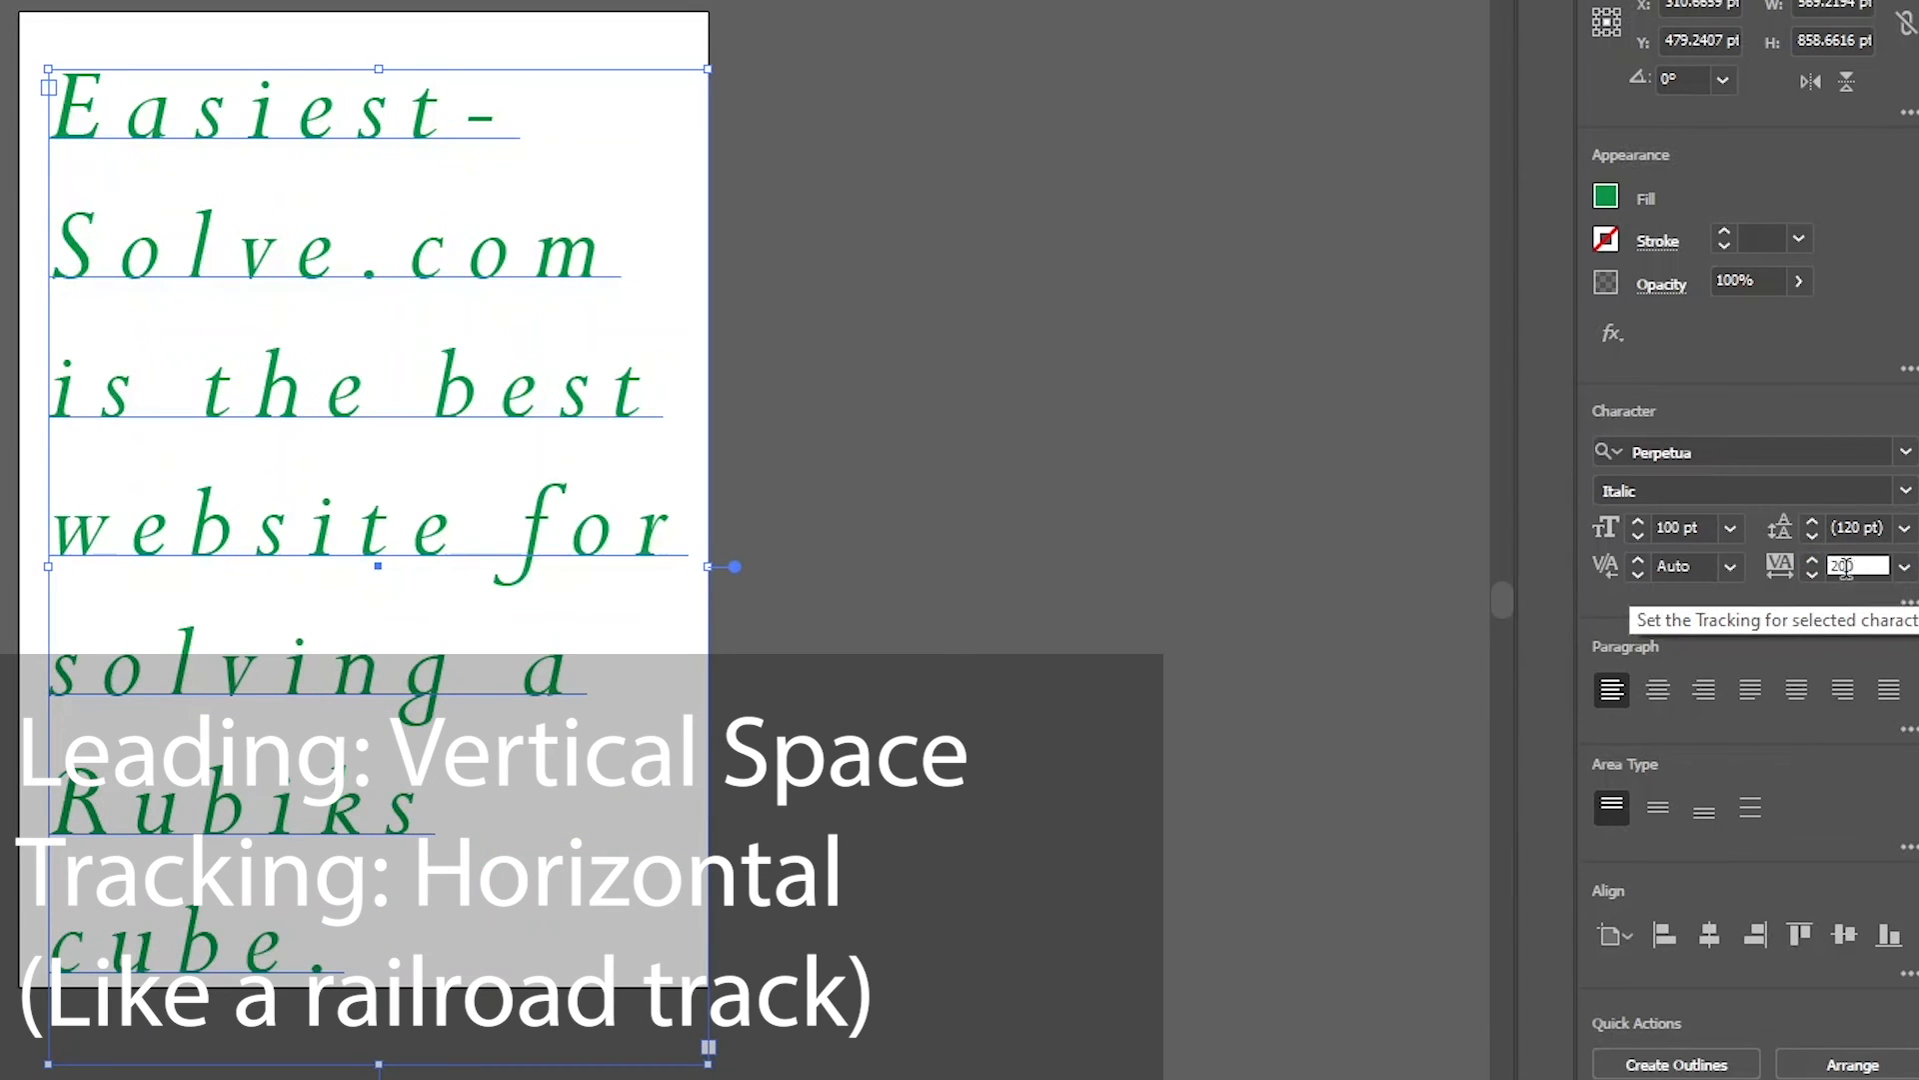
{"action": "type", "text": "100"}
{"action": "key", "text": "Return"}
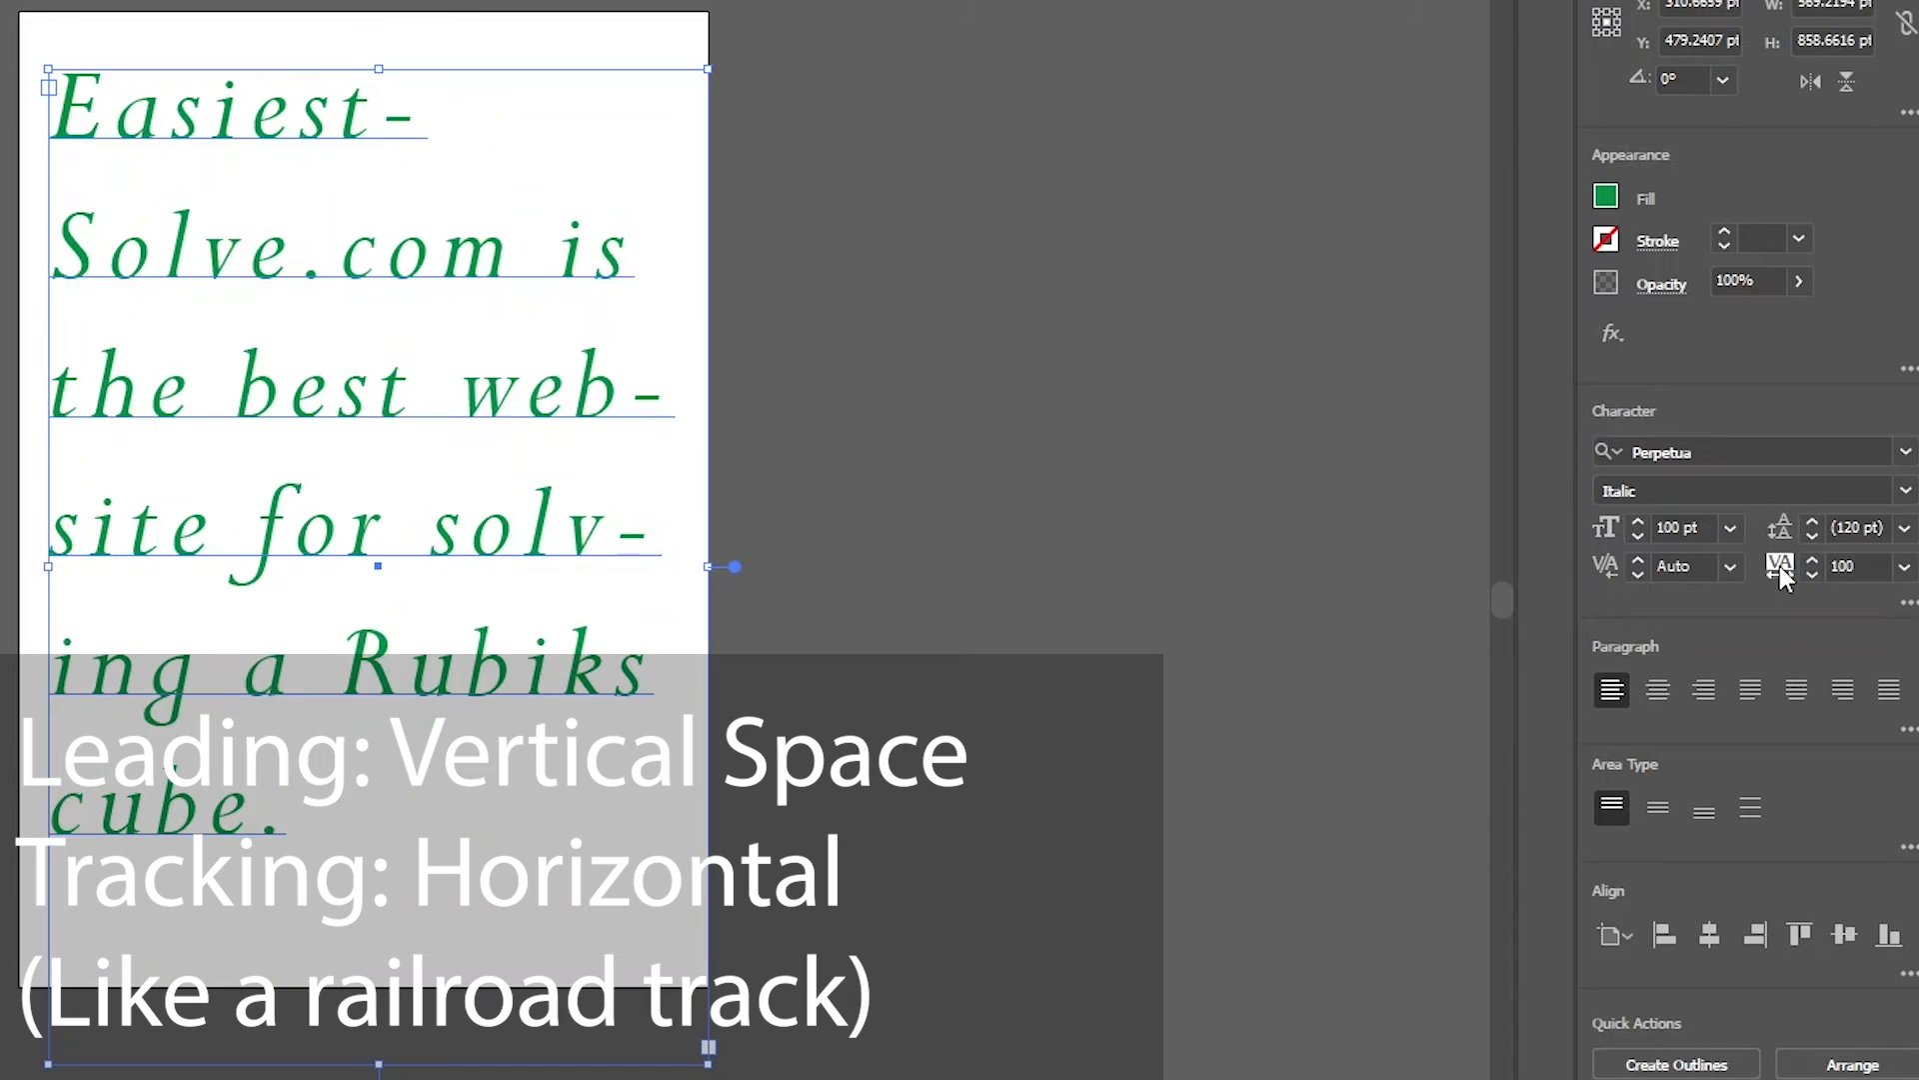
{"action": "left_click", "coordinate": [1904, 566]}
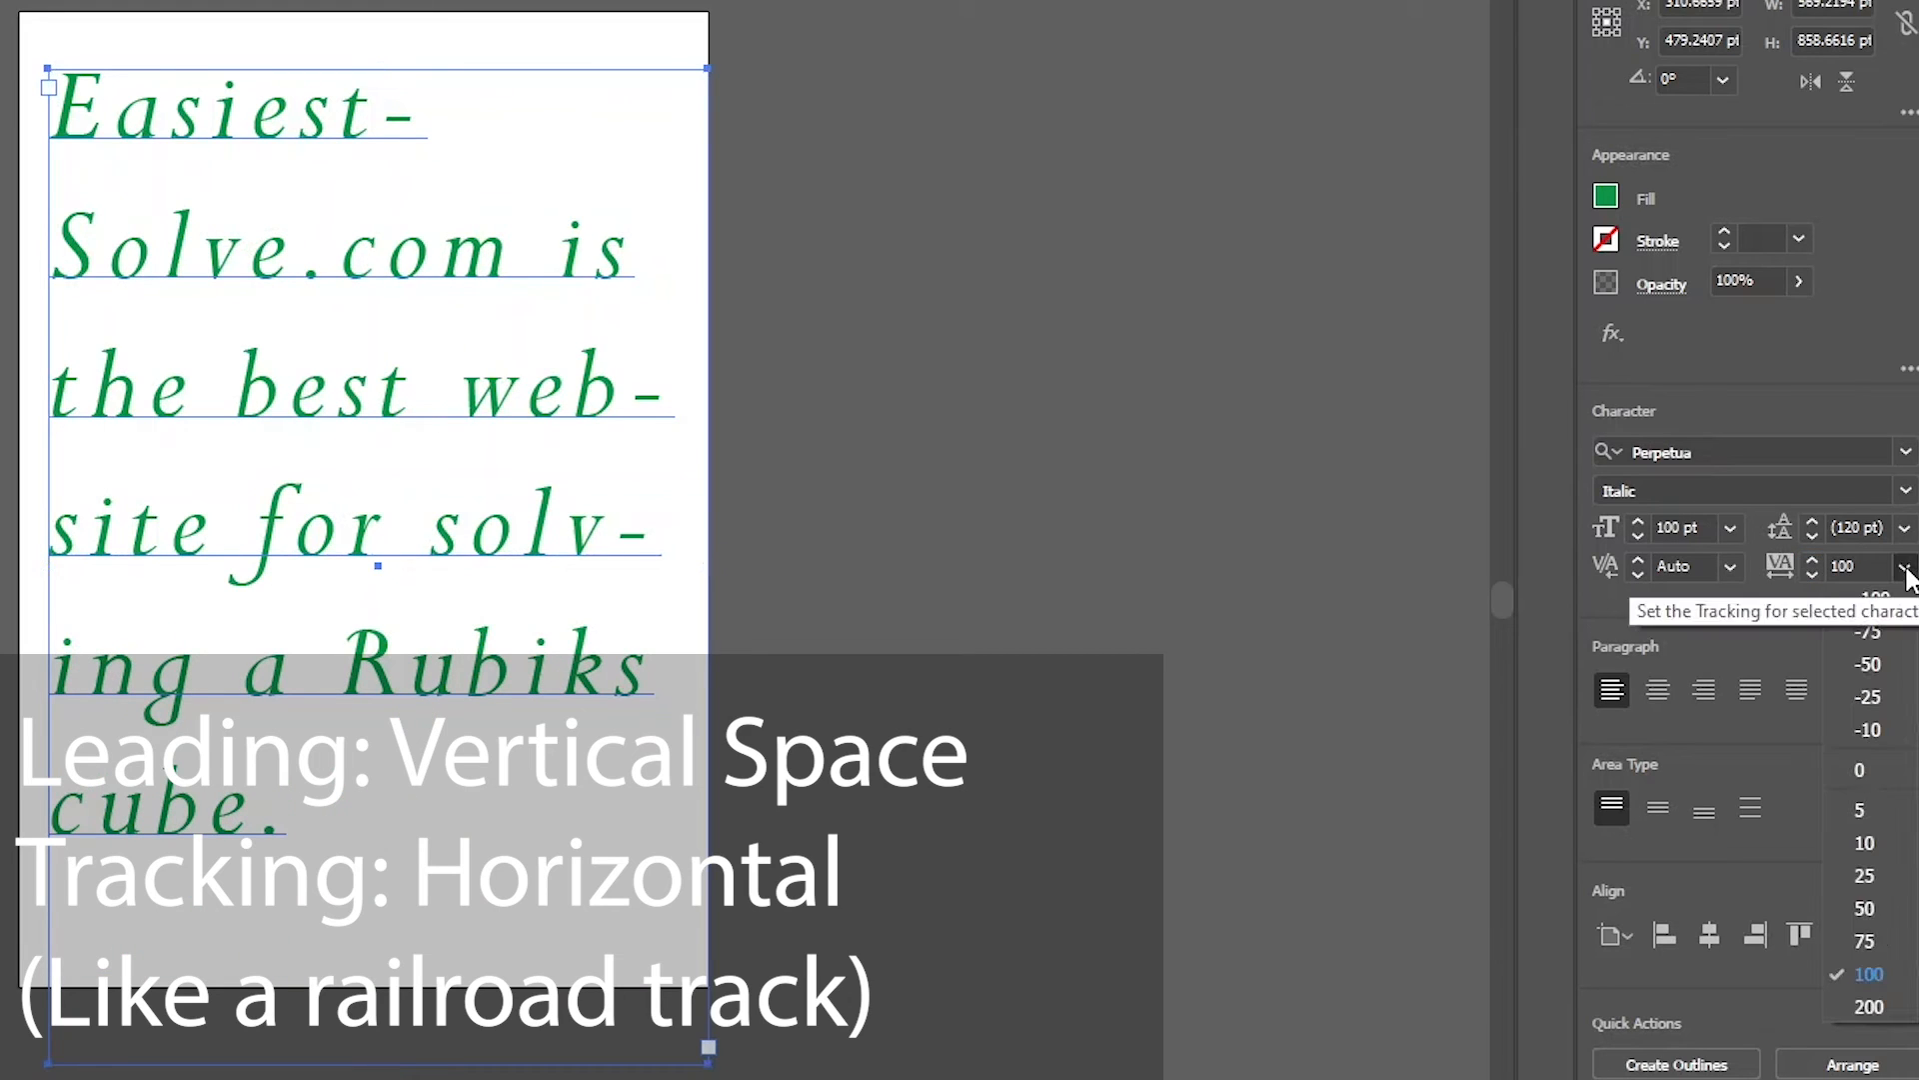
{"action": "left_click", "coordinate": [1855, 771]}
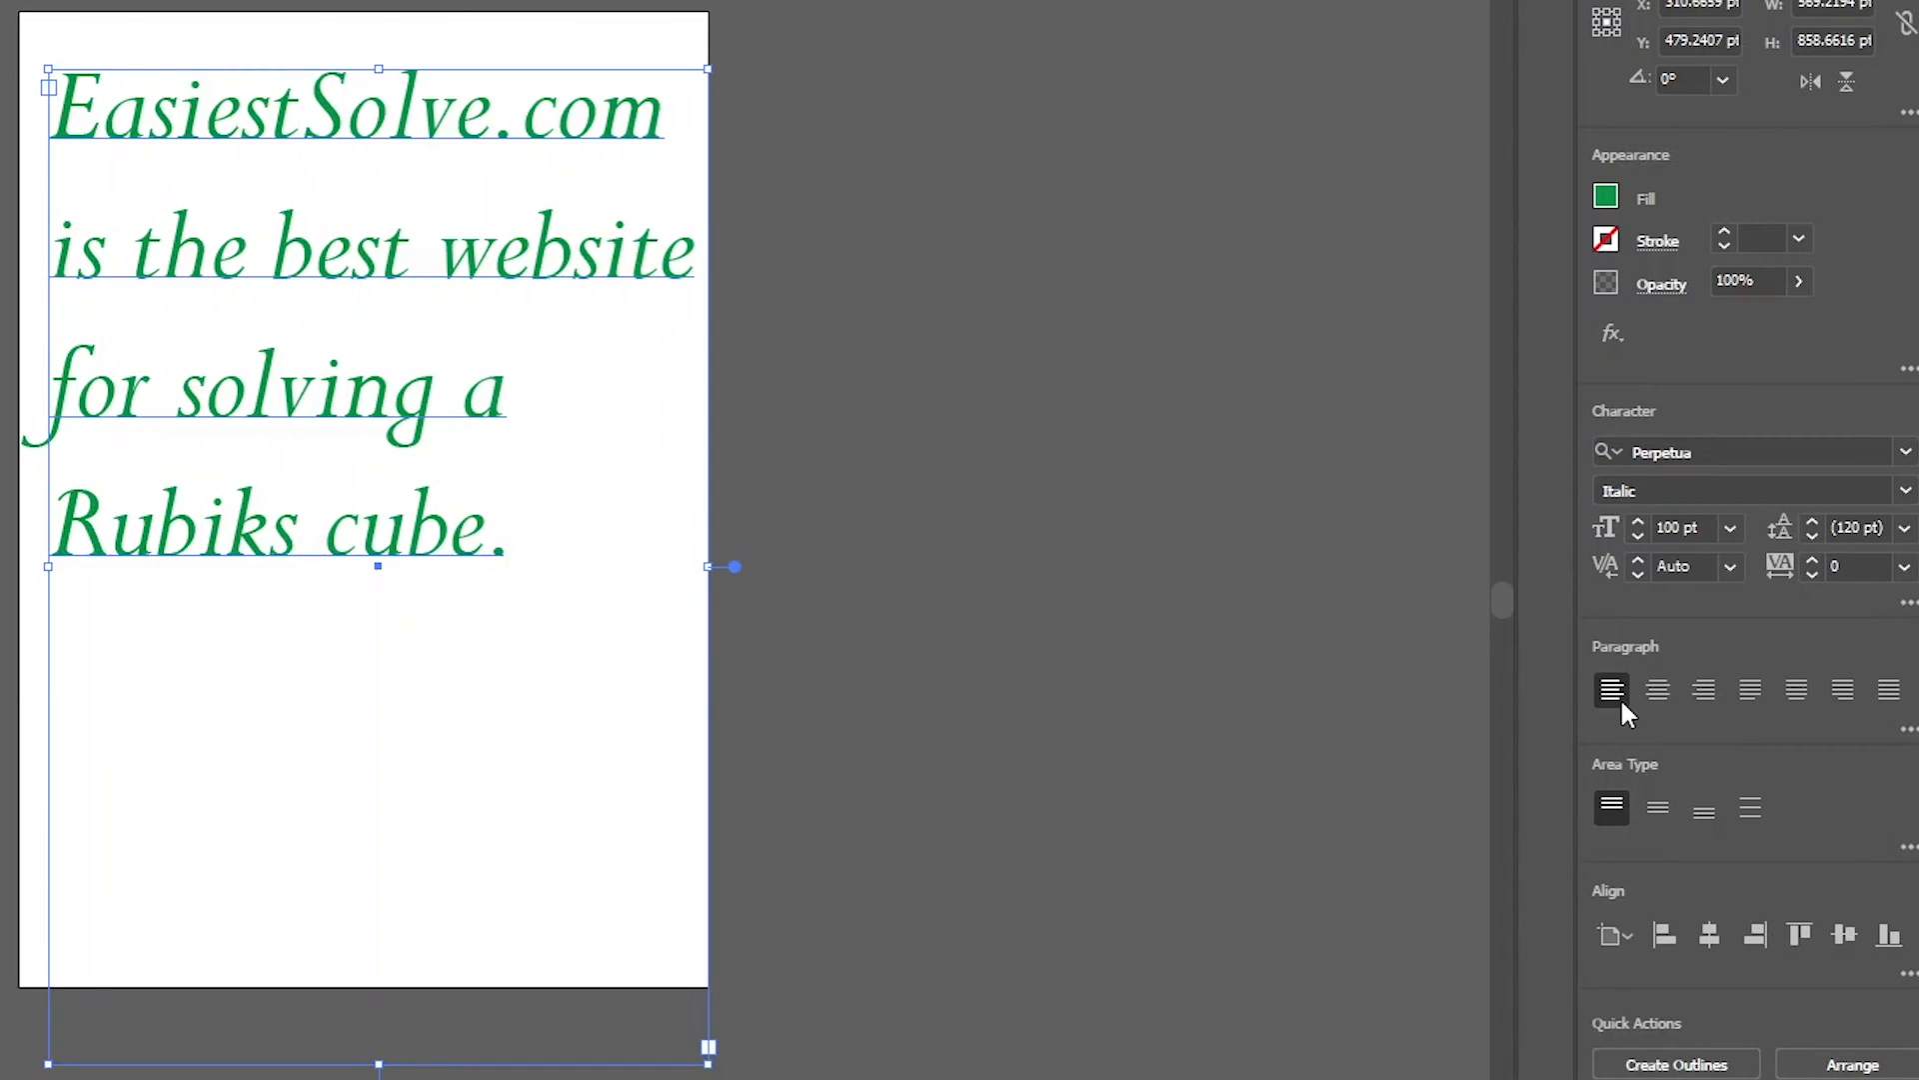
- Center-align the paragraph and move its text frame against the artboard's left edge
{"action": "left_click", "coordinate": [1658, 692]}
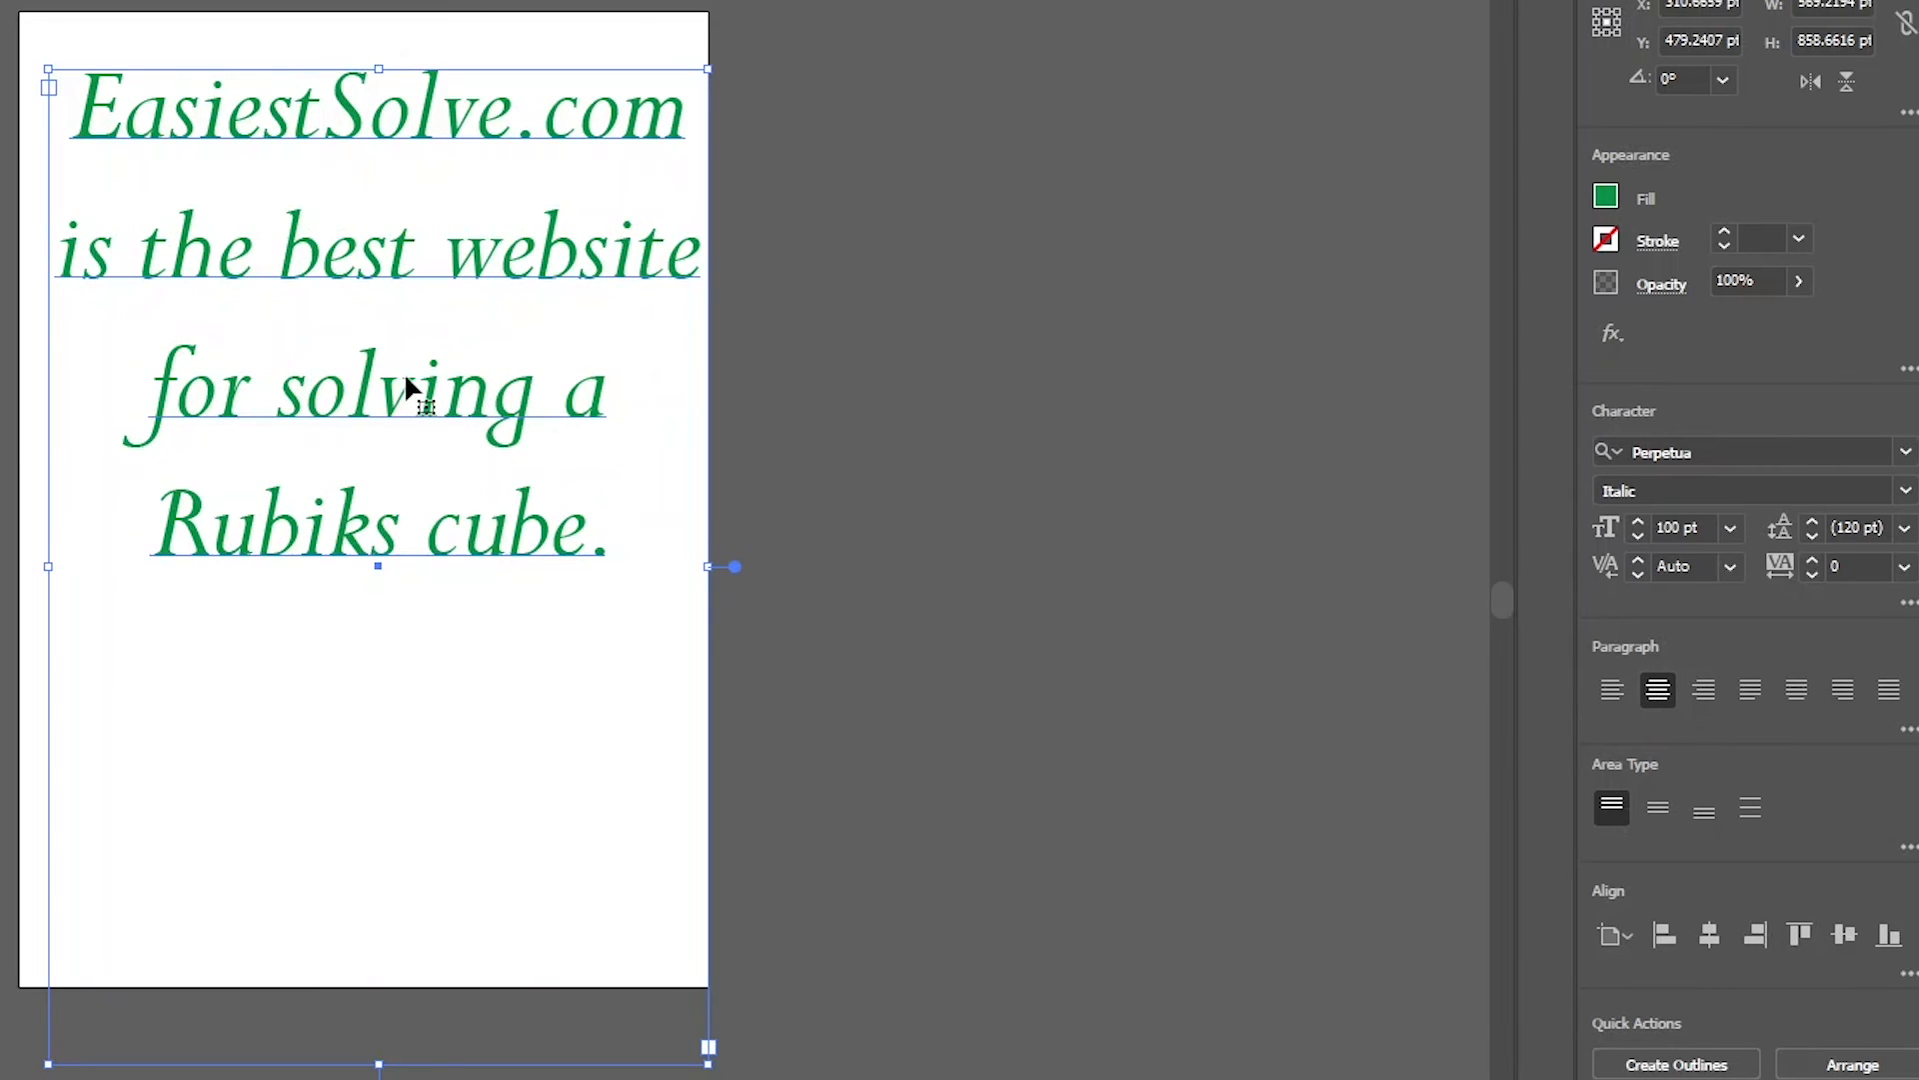
{"action": "mouse_move", "coordinate": [404, 372]}
{"action": "left_mouse_down"}
{"action": "mouse_move", "coordinate": [346, 403]}
{"action": "mouse_move", "coordinate": [374, 355]}
{"action": "left_mouse_up"}
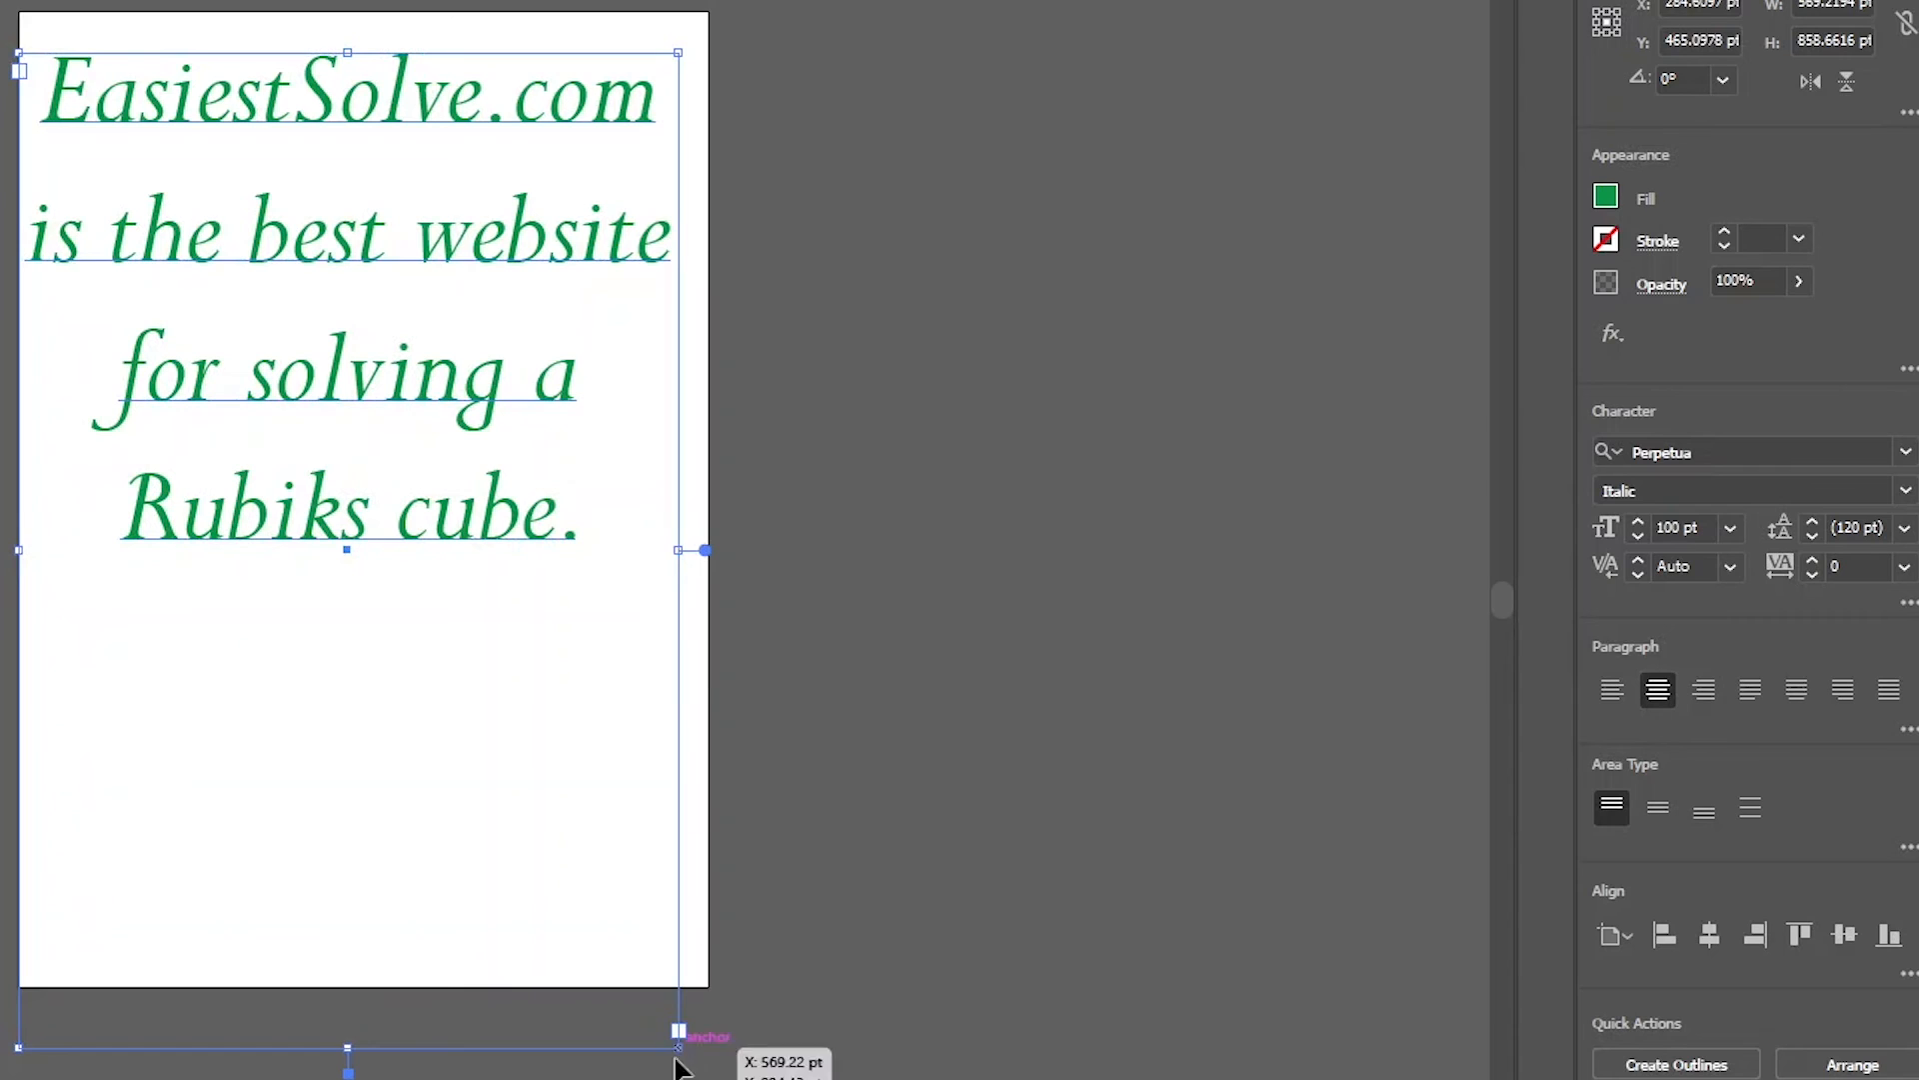
- Resize the text frame to about 444 pt wide and 588 pt high, positioned around the middle of the artboard
{"action": "left_click_drag", "start_coordinate": [677, 1048], "coordinate": [533, 560]}
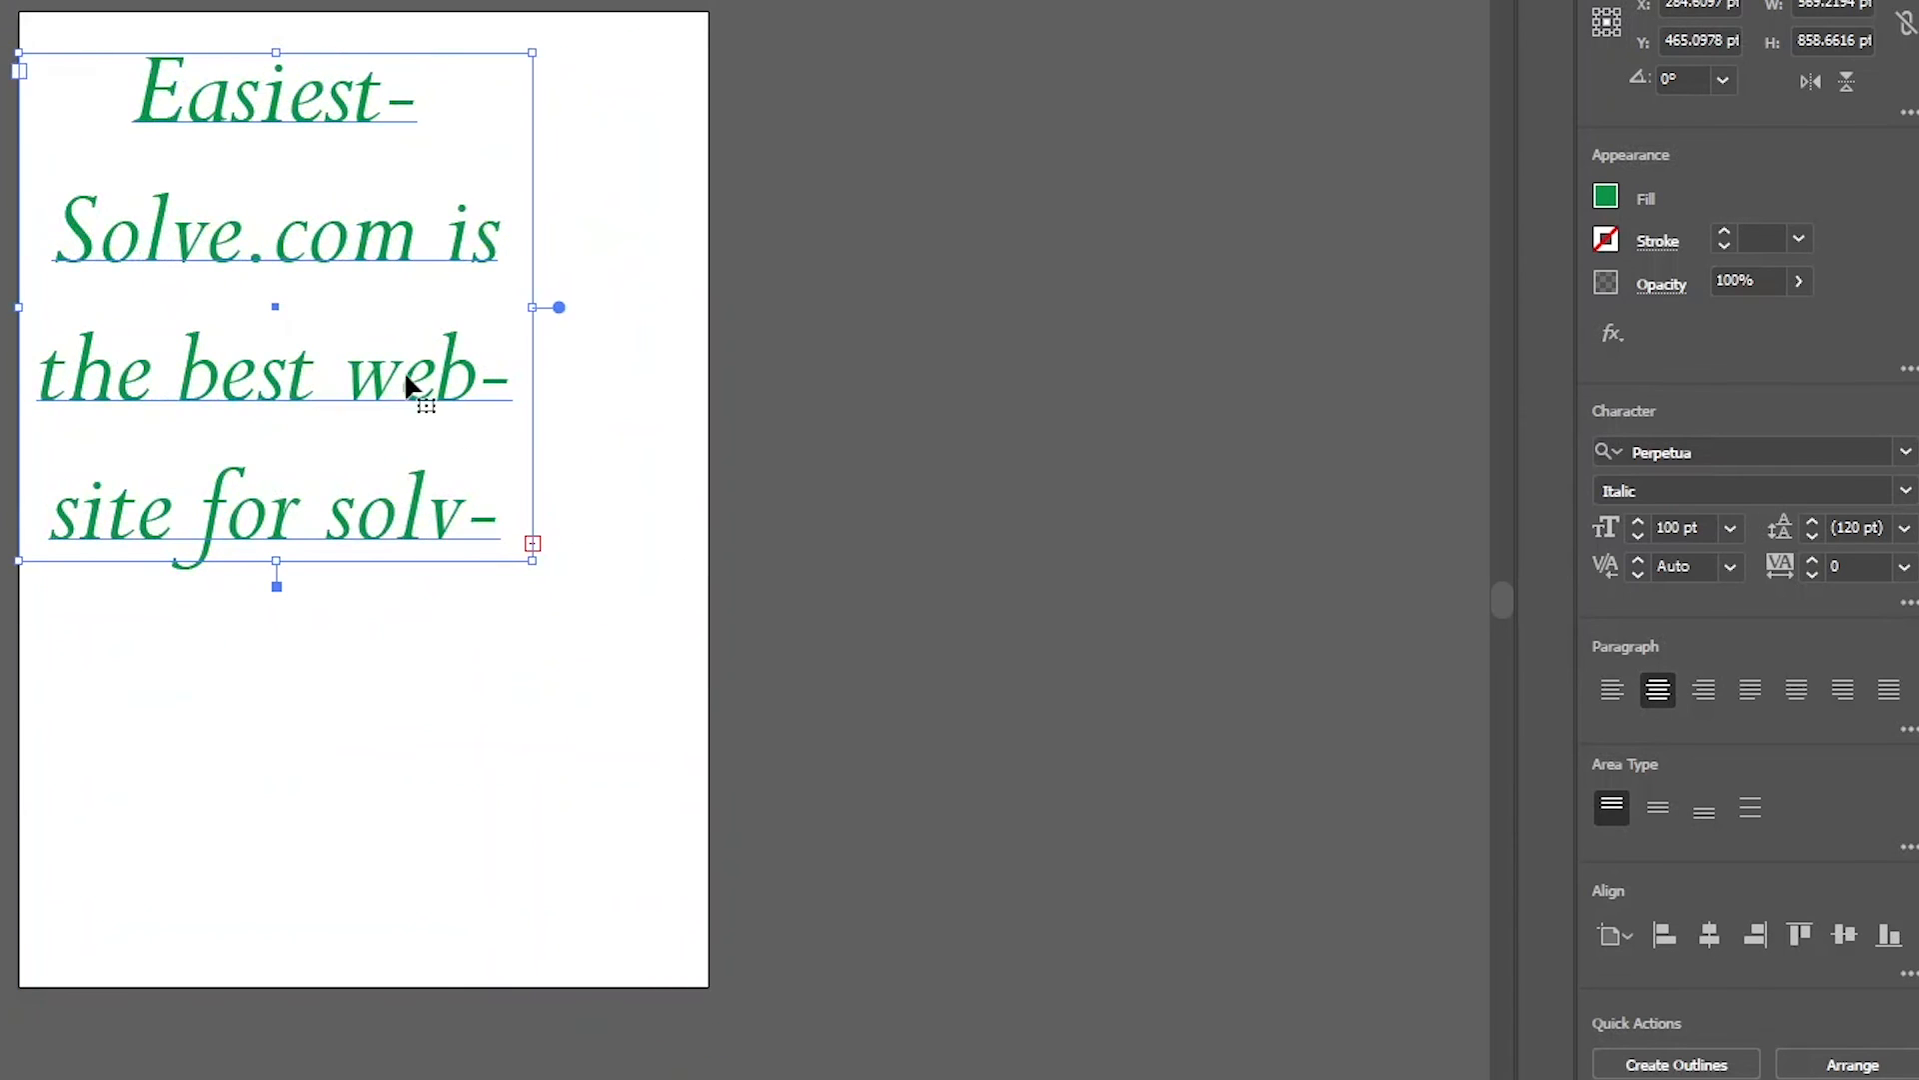
{"action": "left_click_drag", "start_coordinate": [404, 370], "coordinate": [466, 485]}
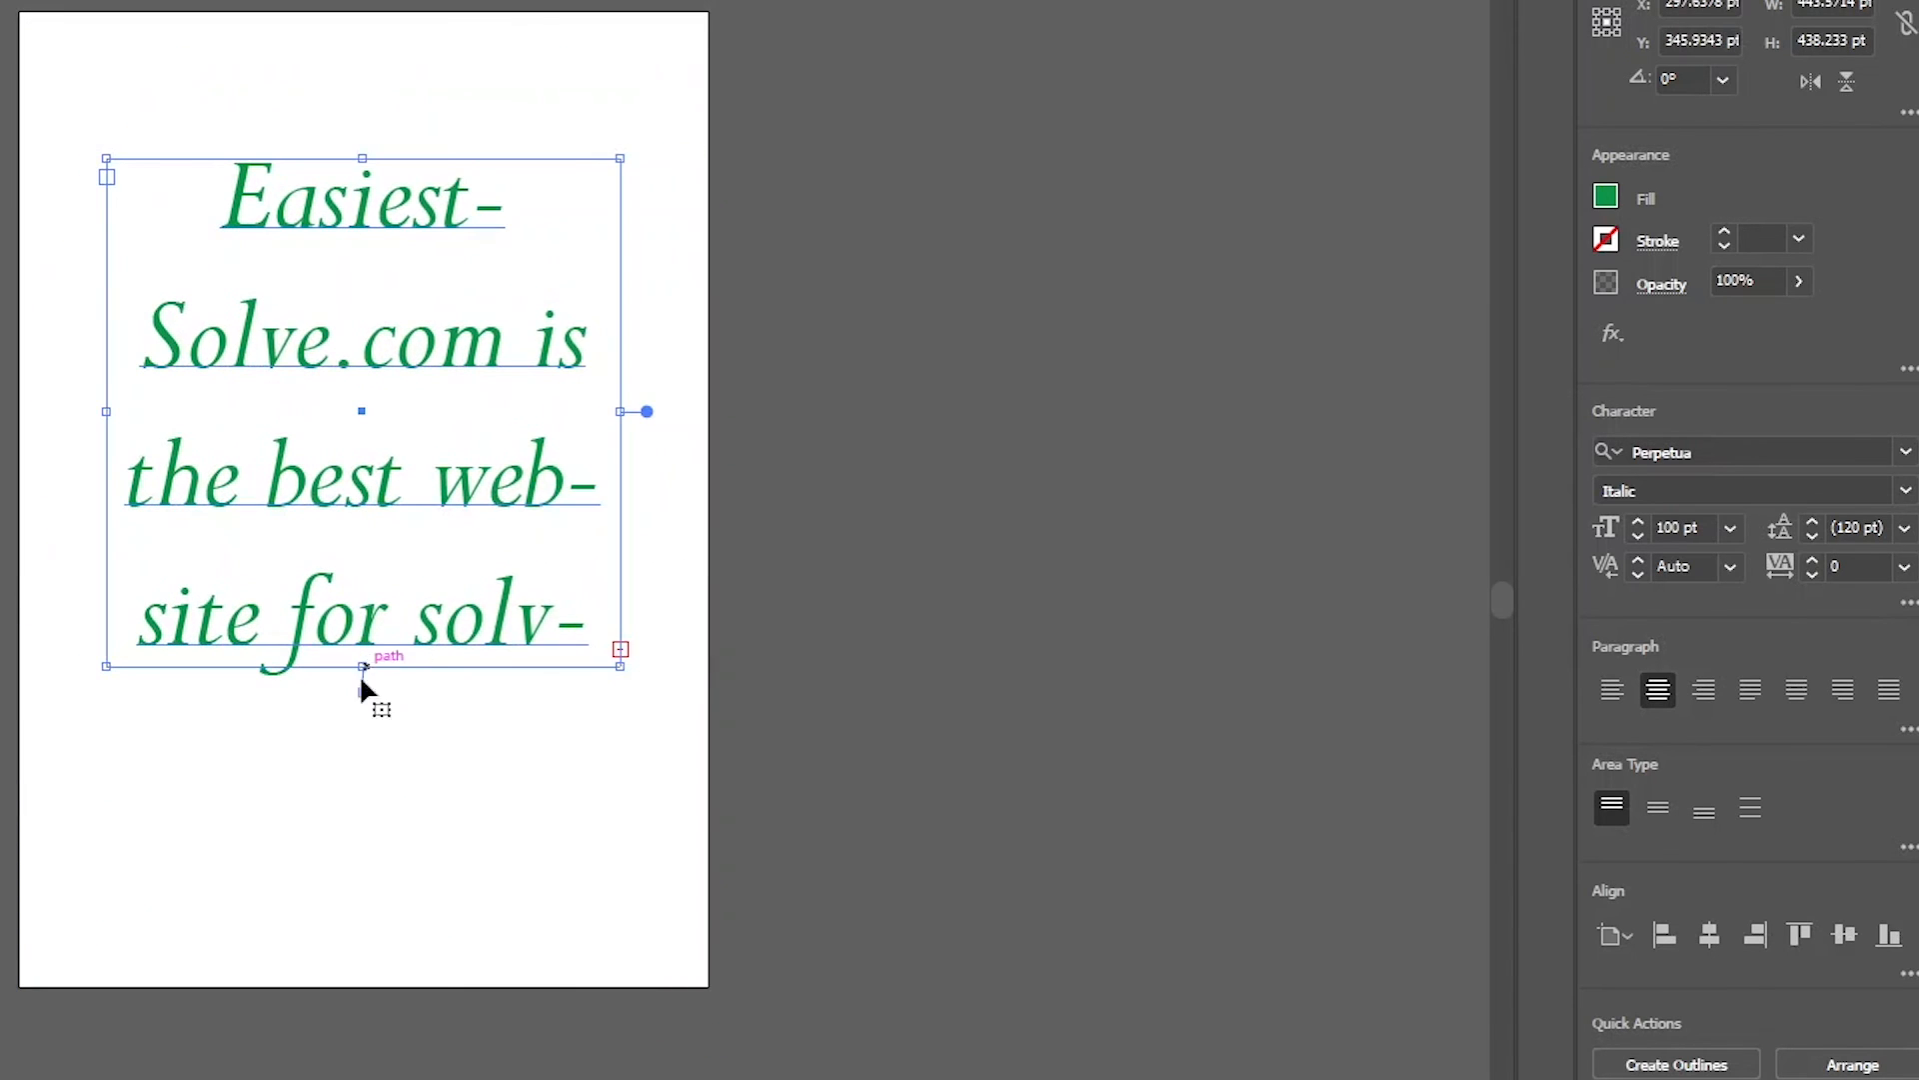
{"action": "left_click_drag", "start_coordinate": [364, 686], "coordinate": [363, 840]}
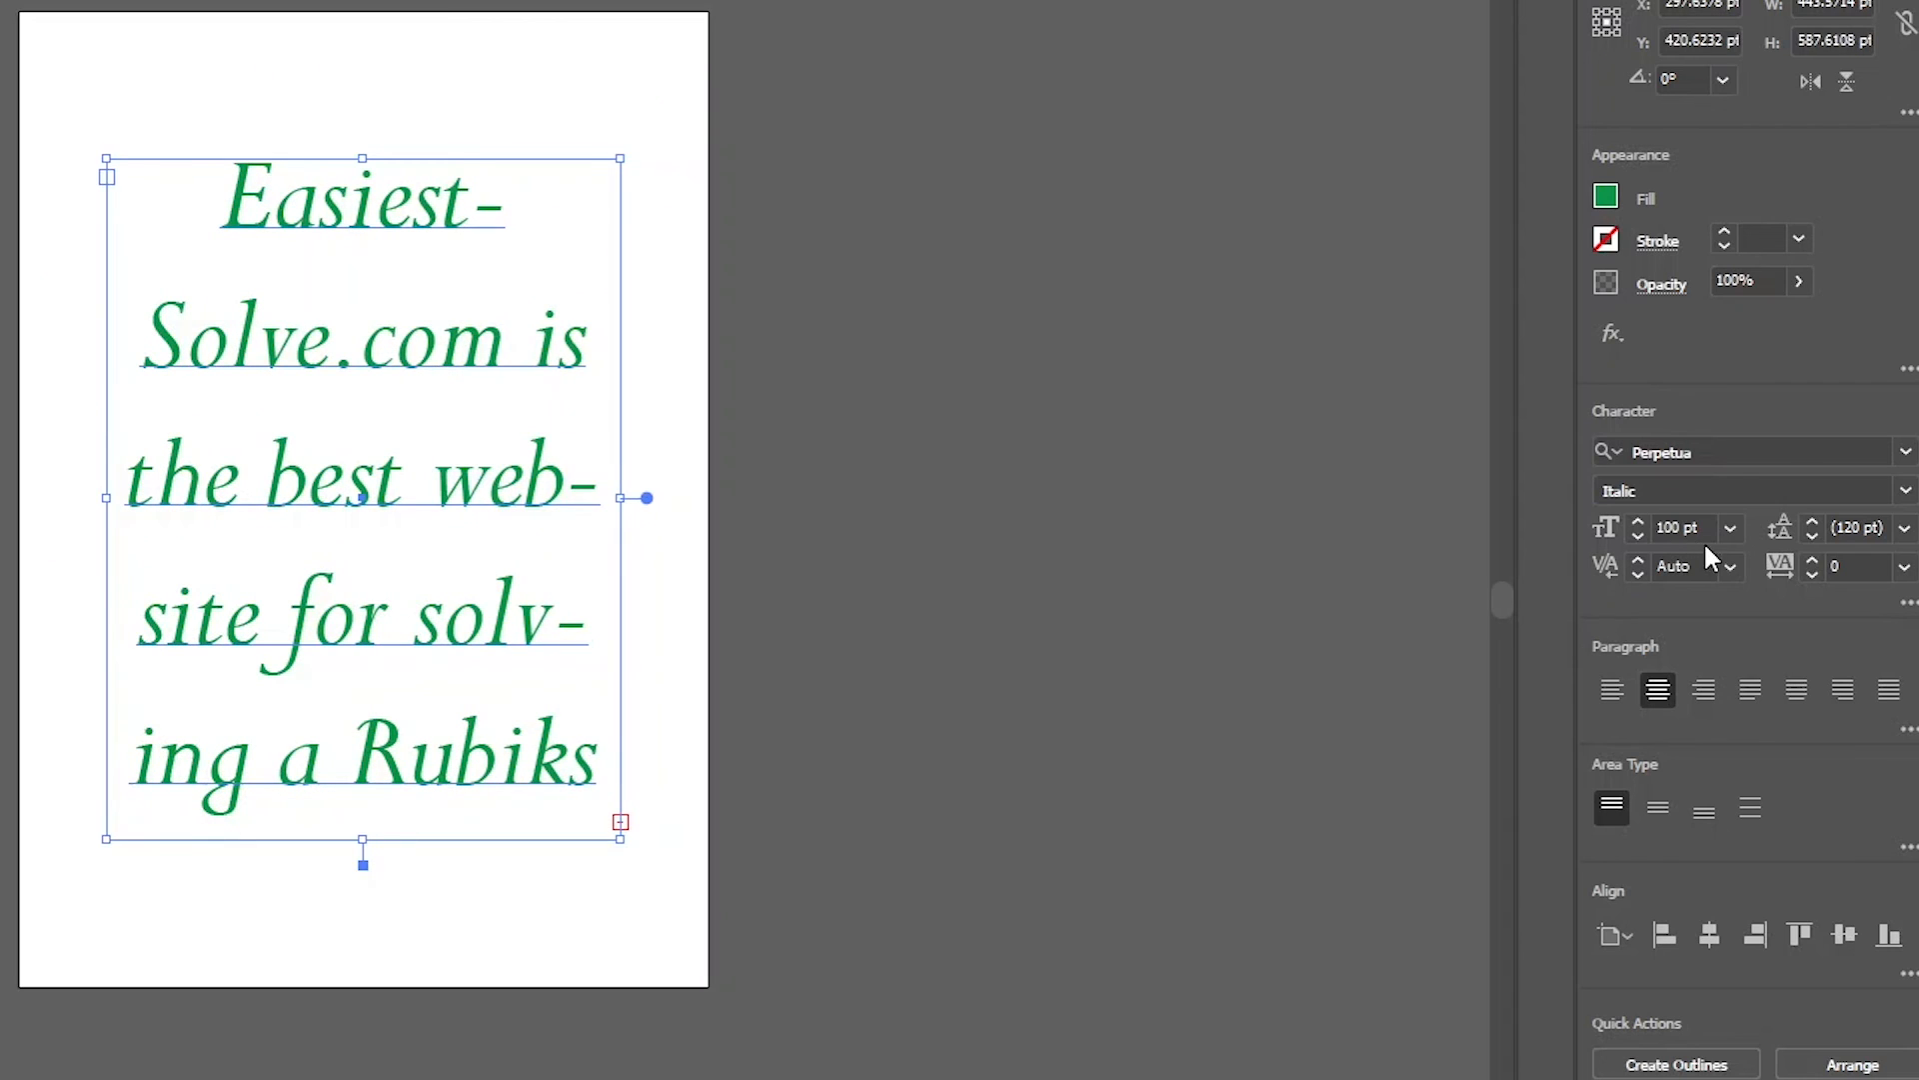
- Set the centered paragraph's font size to 80 pt
{"action": "left_click", "coordinate": [1680, 526]}
{"action": "type", "text": "80"}
{"action": "key", "text": "Return"}
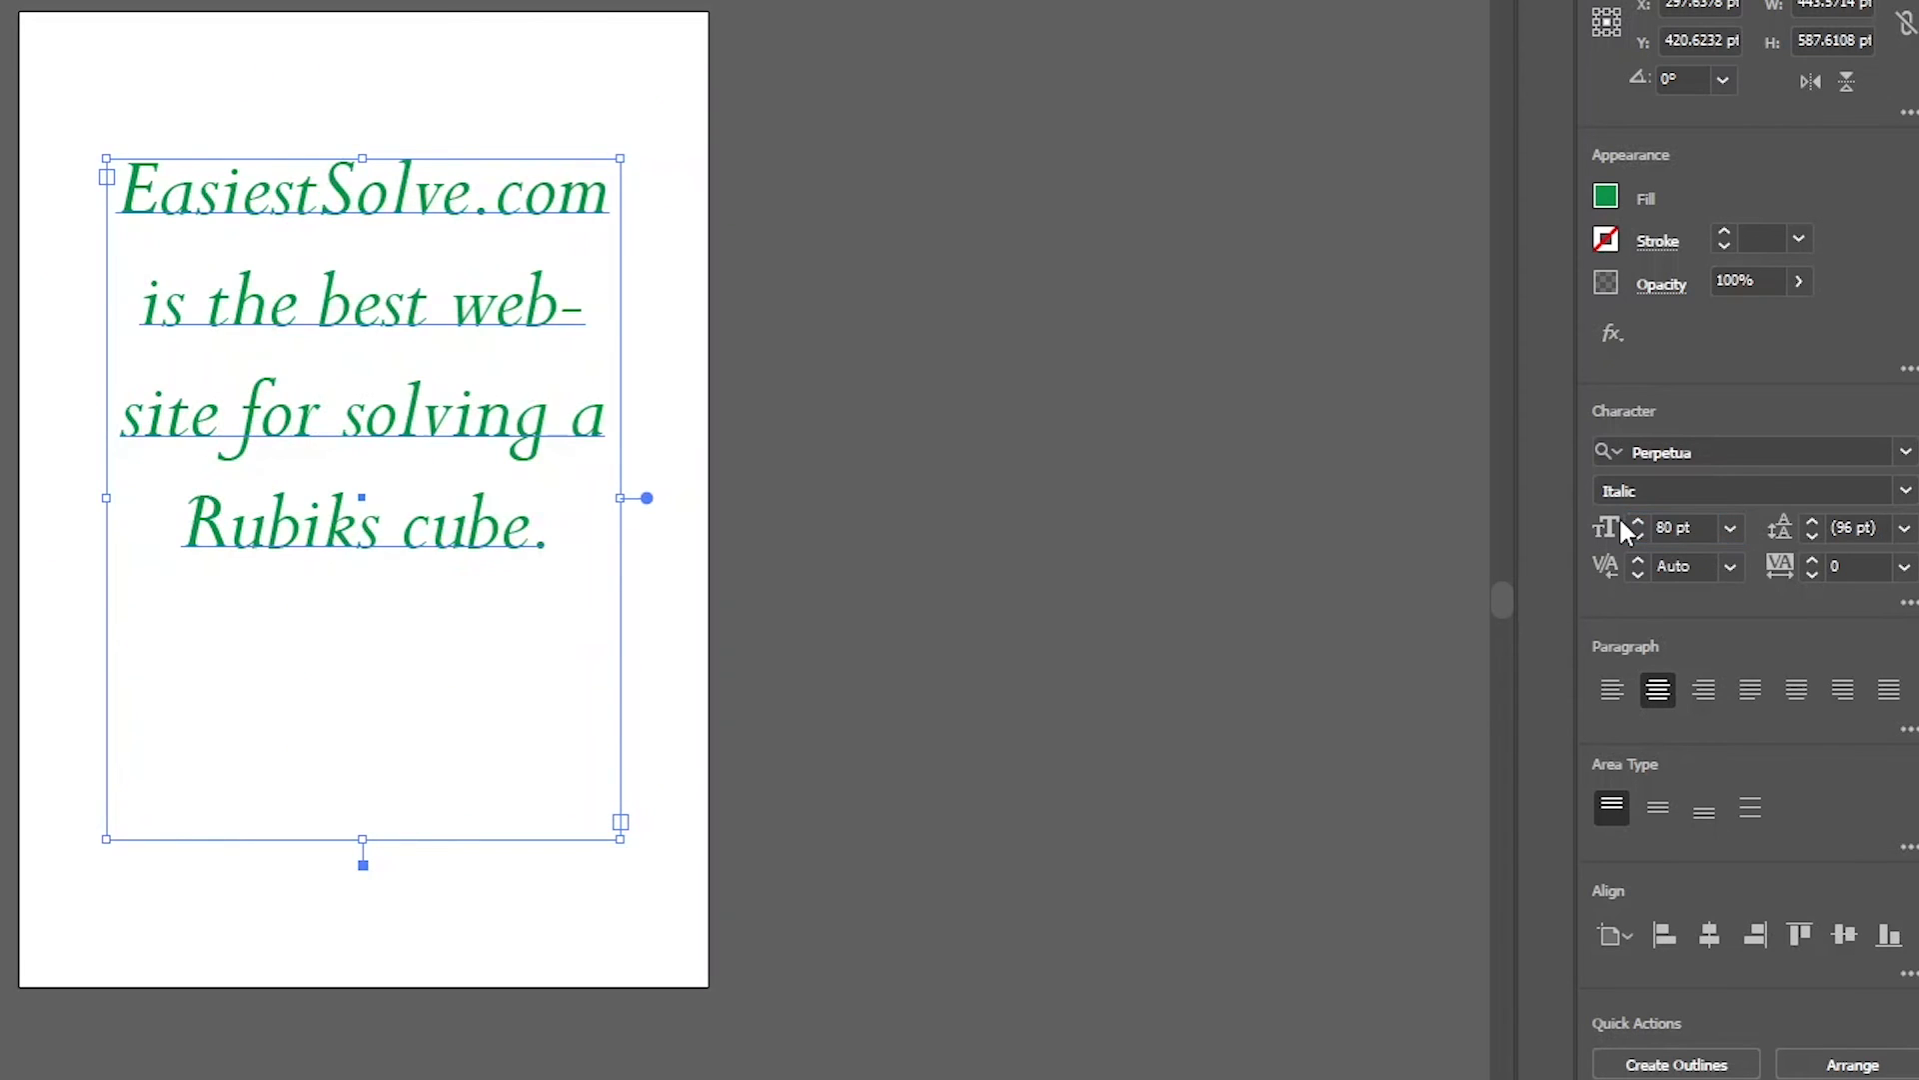
- Lengthen the text frame to about 689 pt high and reposition it around the vertical middle of the artboard
{"action": "left_click_drag", "start_coordinate": [394, 420], "coordinate": [390, 438]}
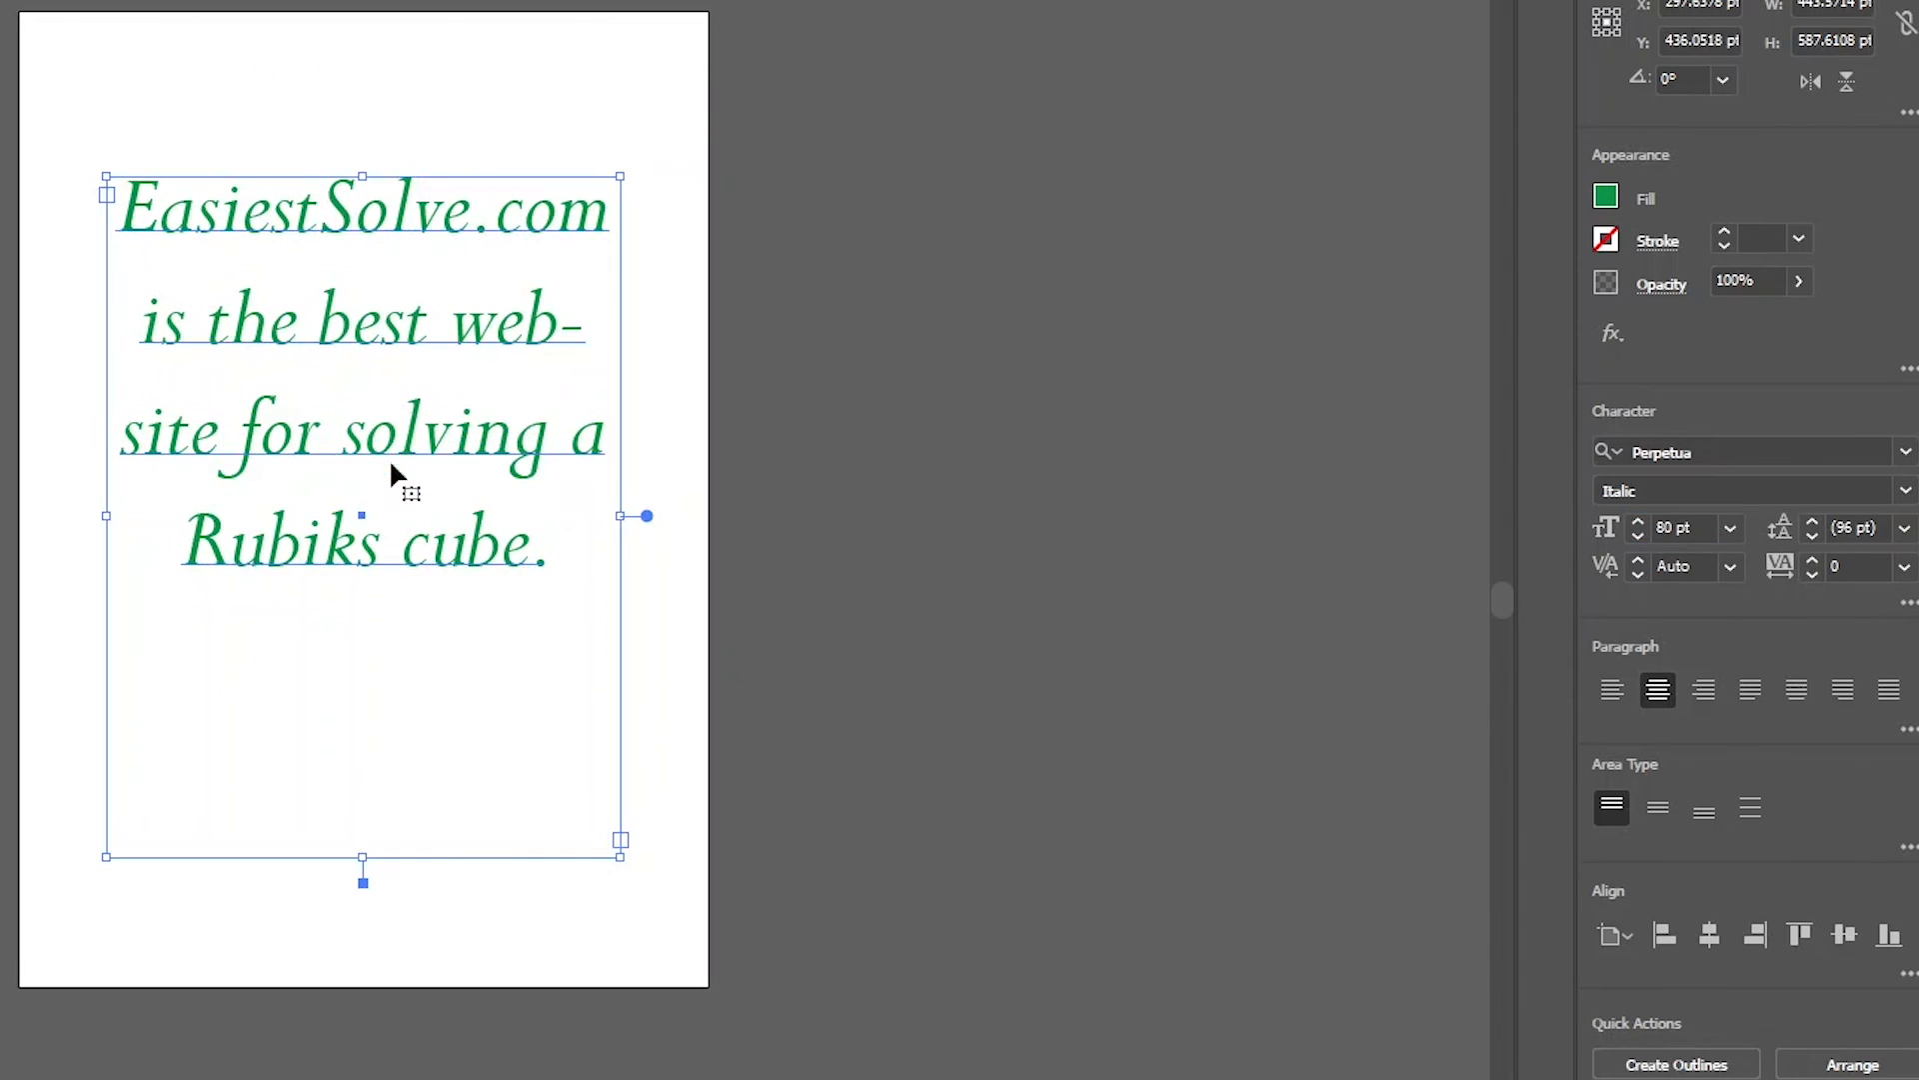
{"action": "left_click_drag", "start_coordinate": [363, 865], "coordinate": [362, 990]}
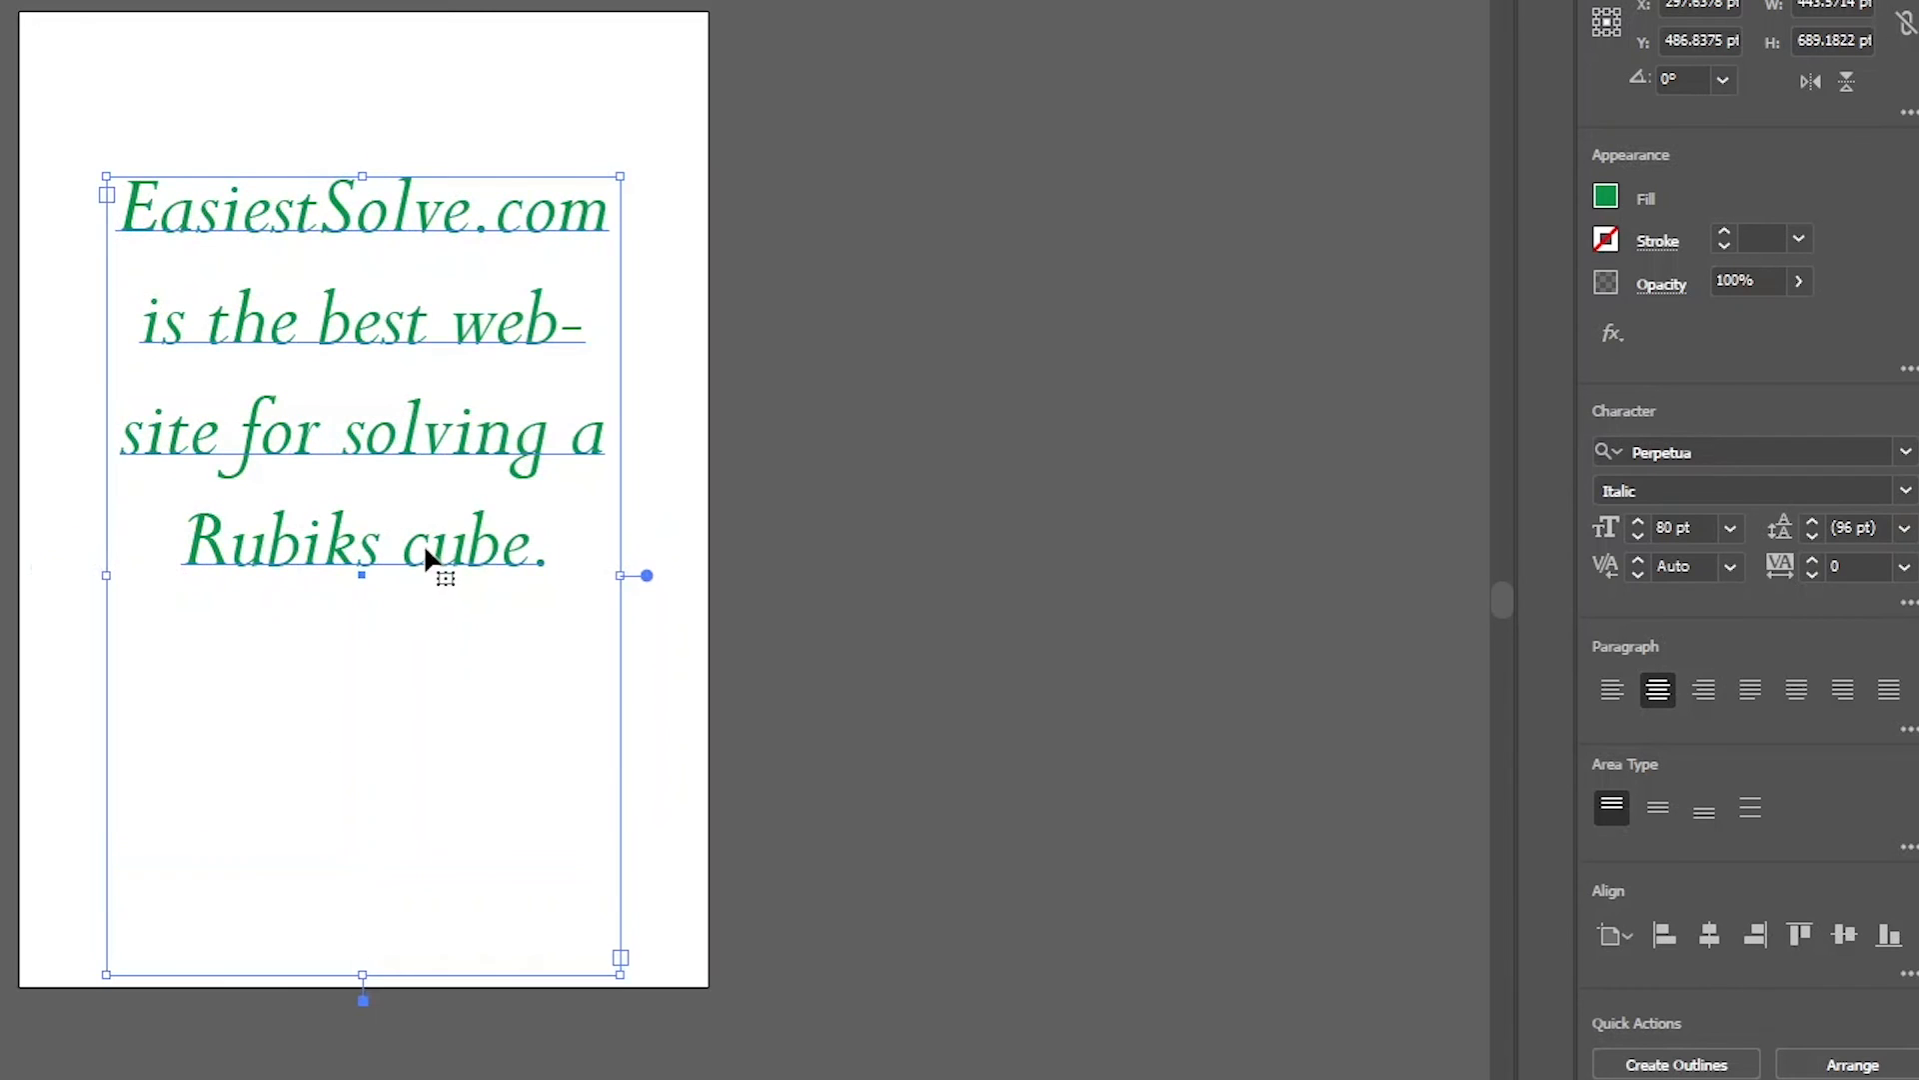
{"action": "left_click_drag", "start_coordinate": [424, 552], "coordinate": [427, 477]}
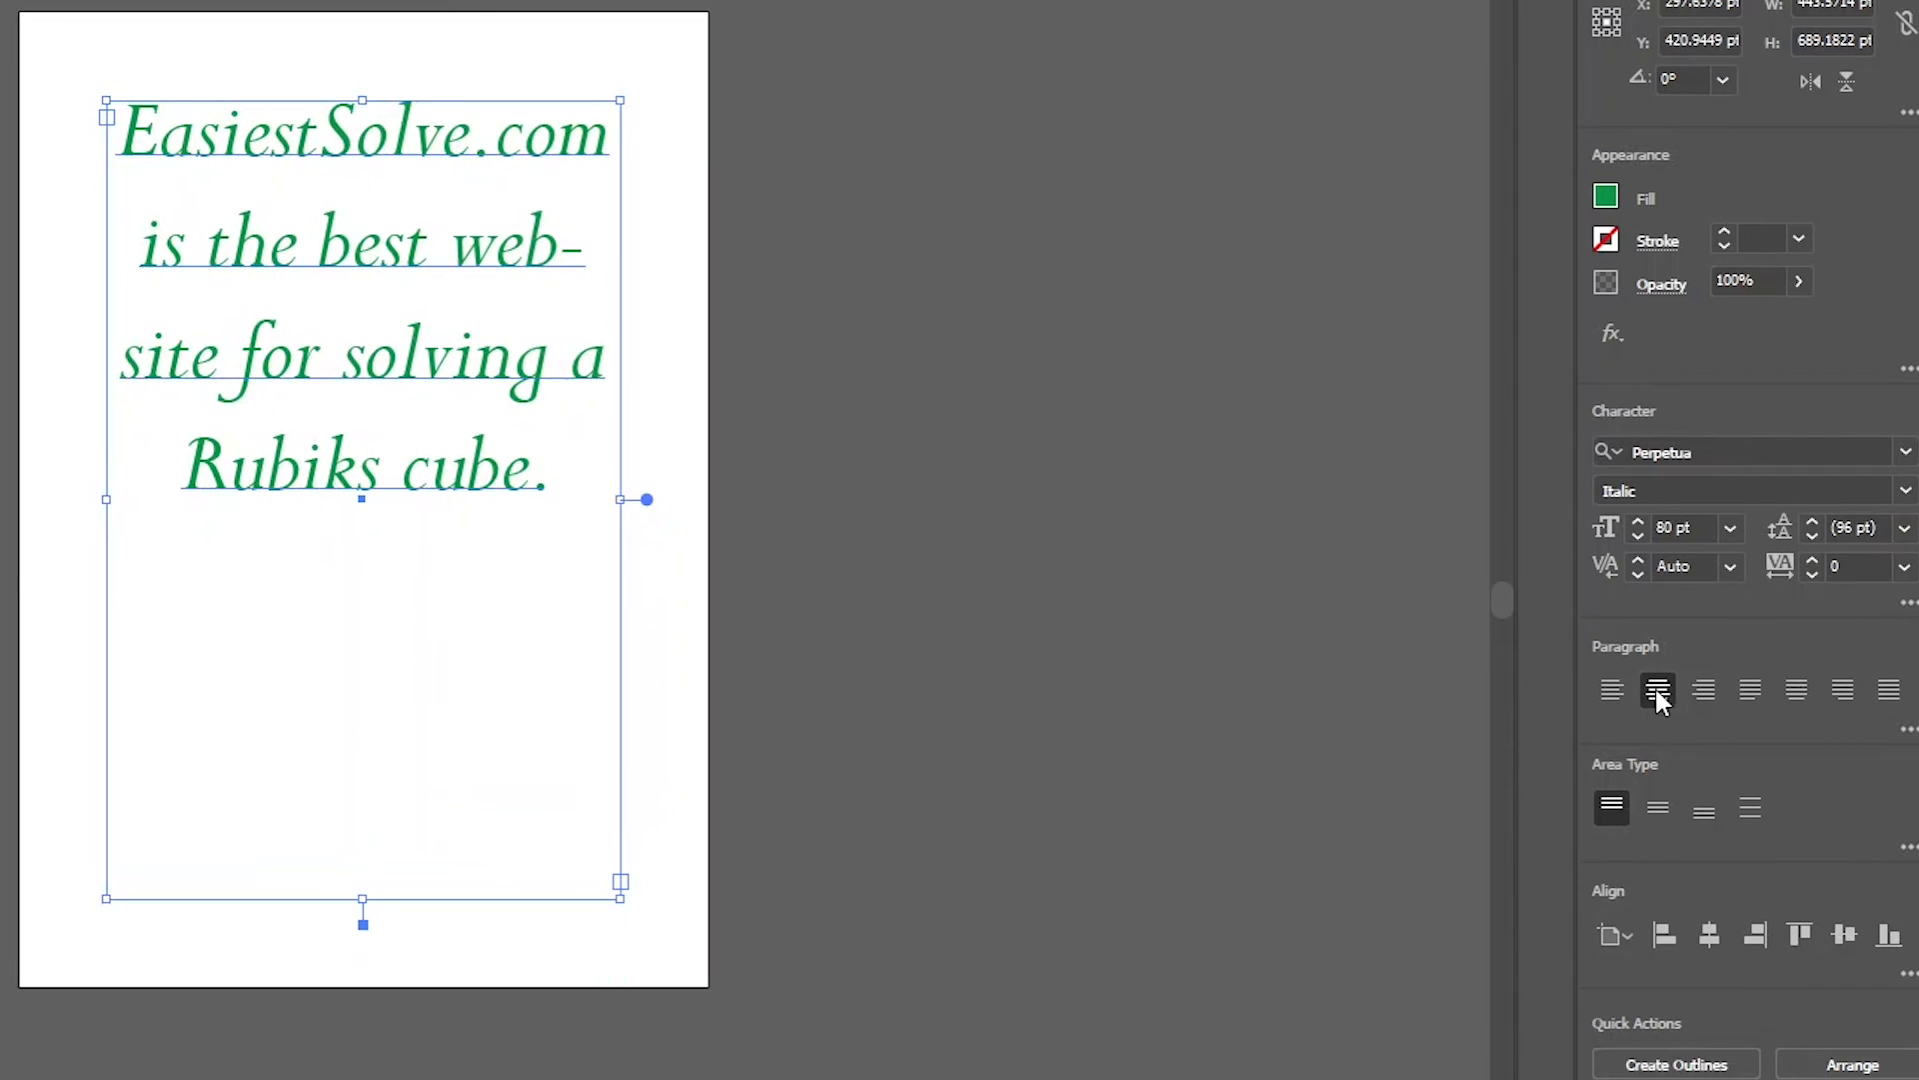
- Try right alignment and justification with the last line left, centered and right, and finish with all lines of the paragraph justified
{"action": "left_click", "coordinate": [1696, 697]}
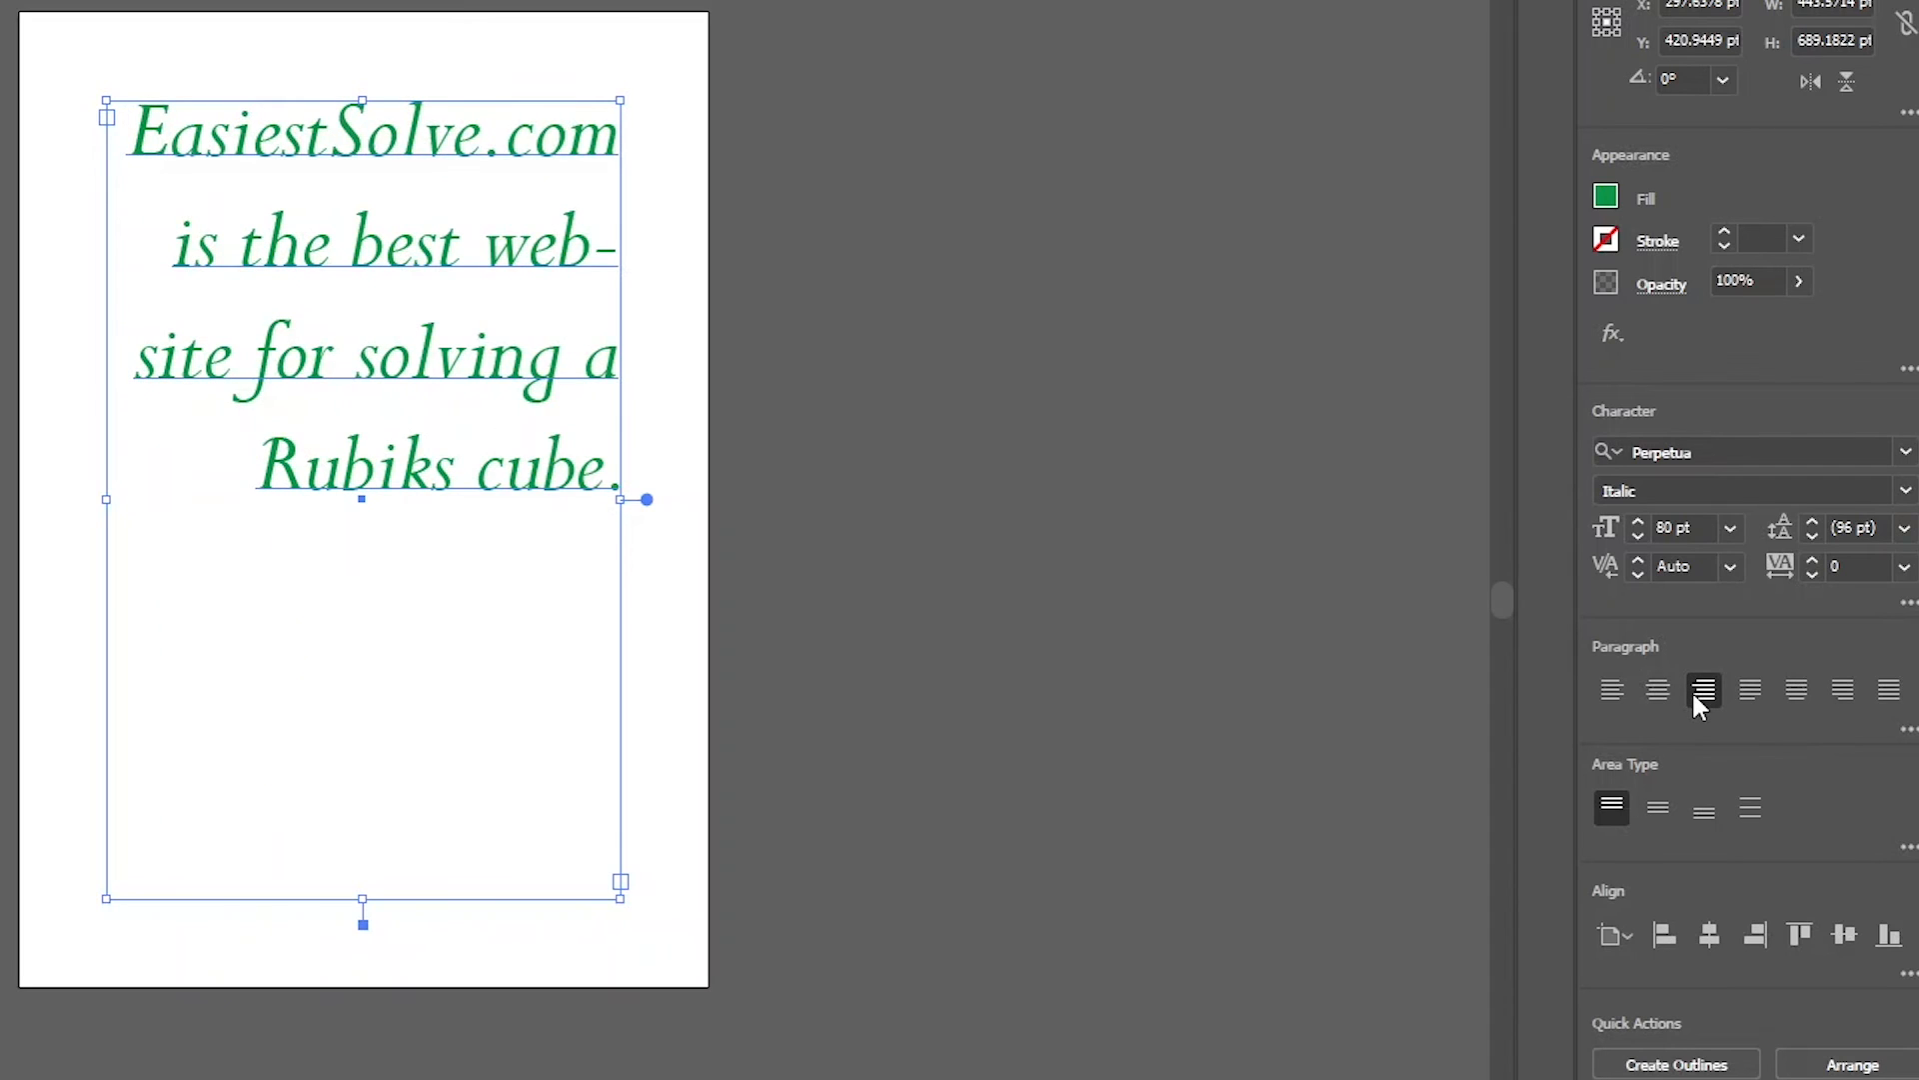
{"action": "left_click", "coordinate": [1751, 692]}
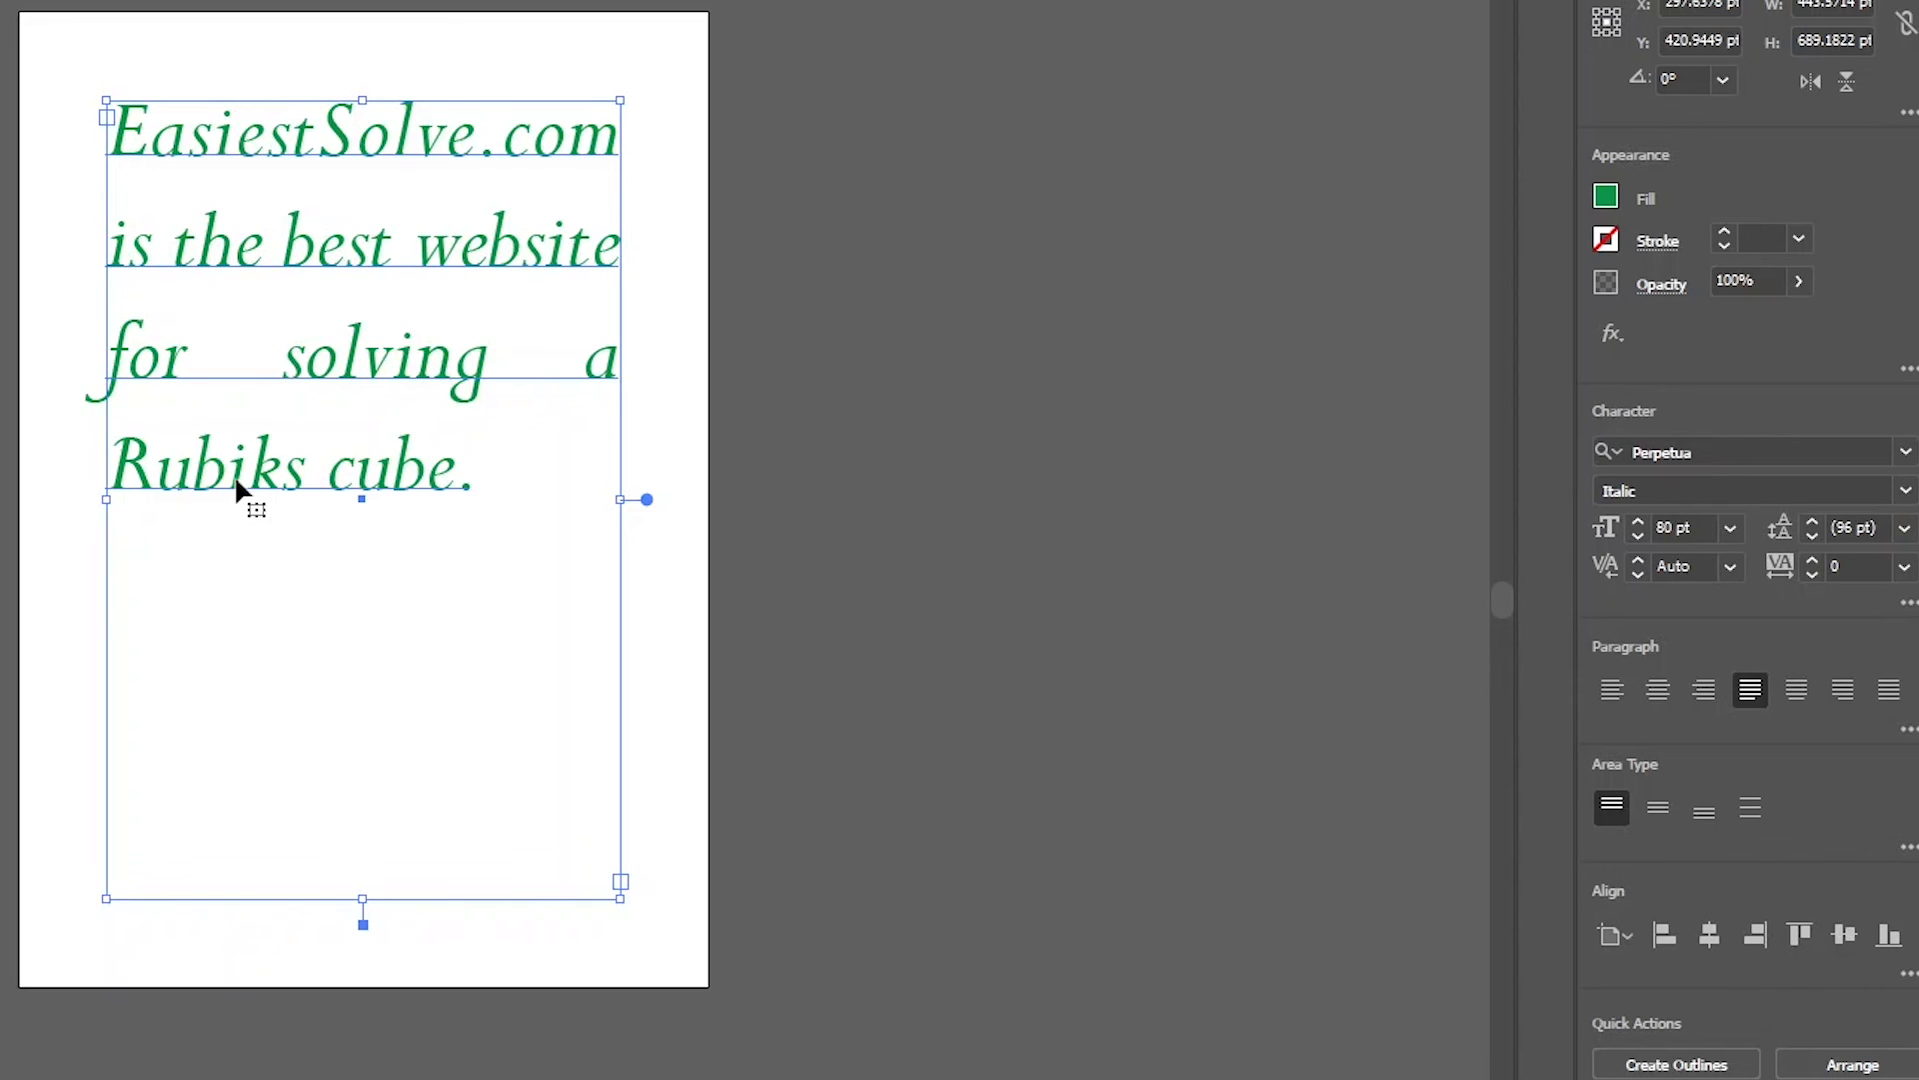
{"action": "left_click", "coordinate": [1797, 690]}
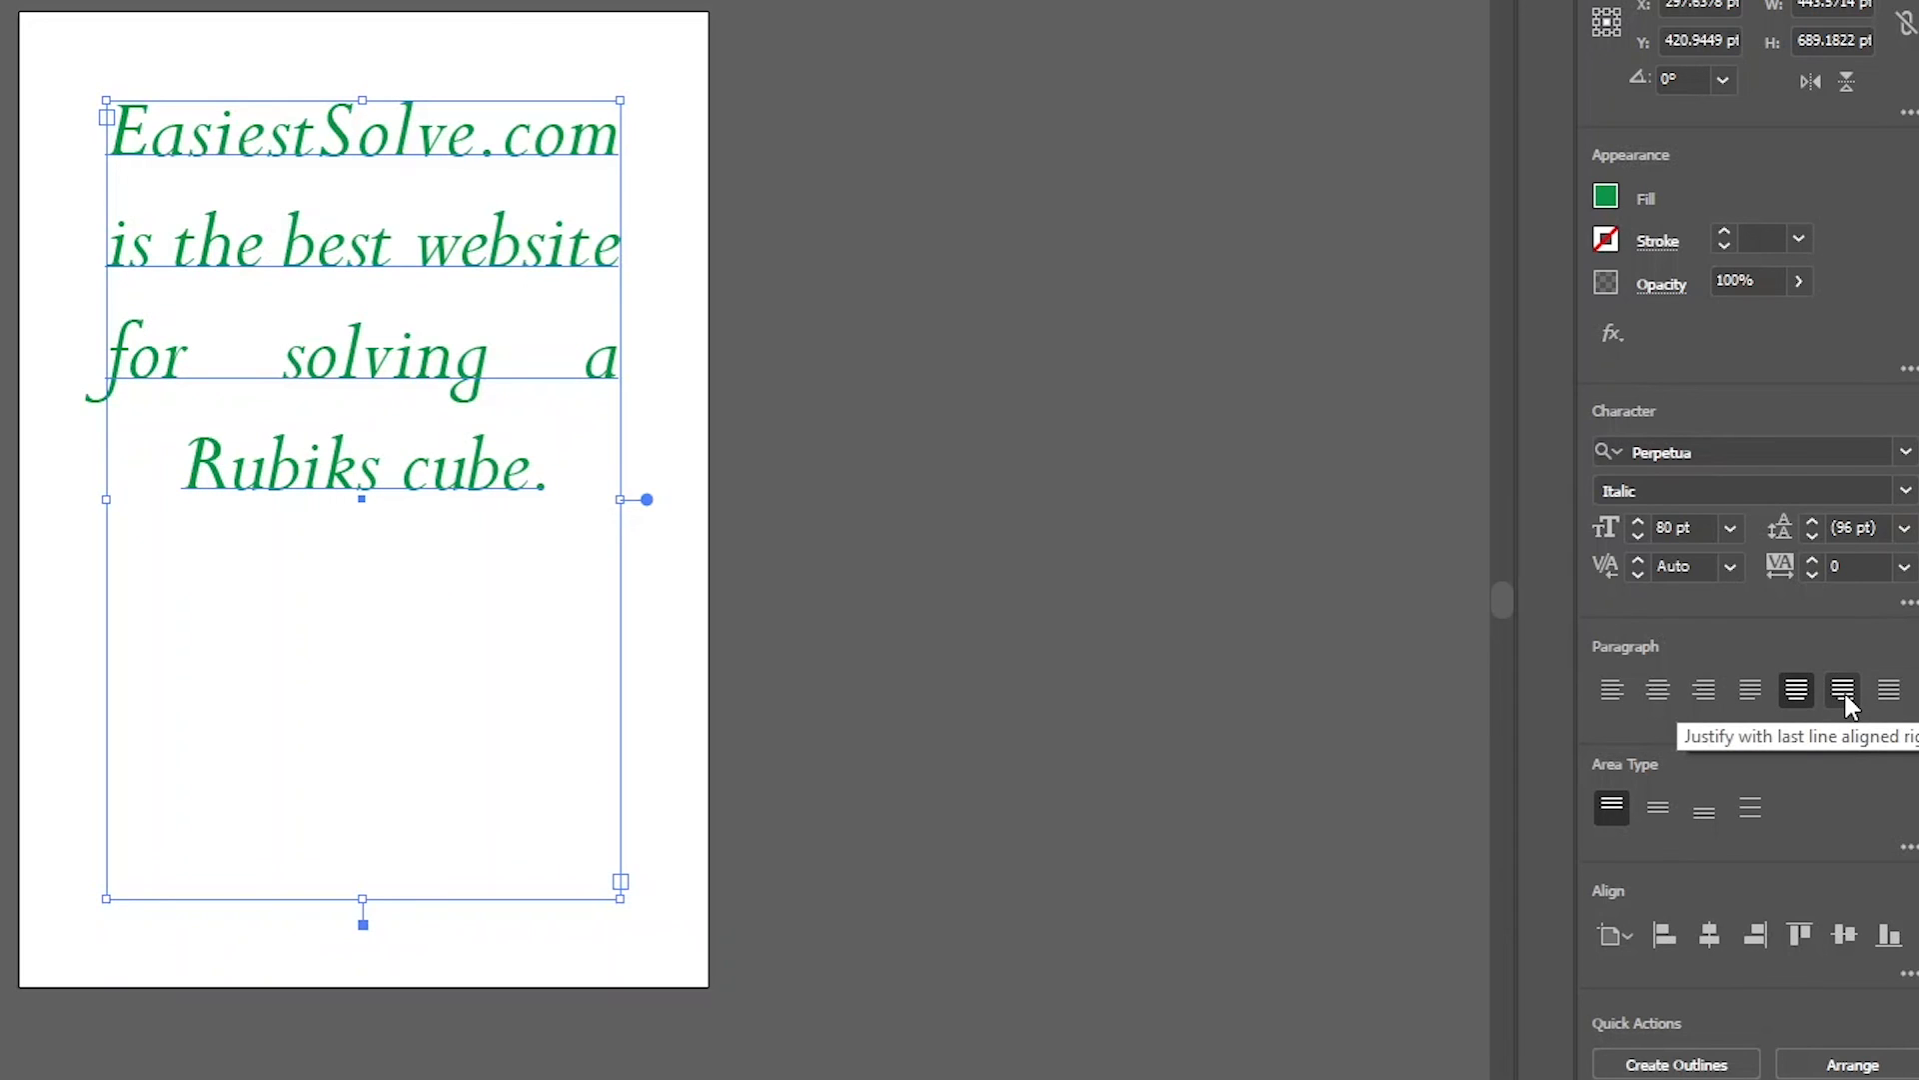
{"action": "left_click", "coordinate": [1845, 693]}
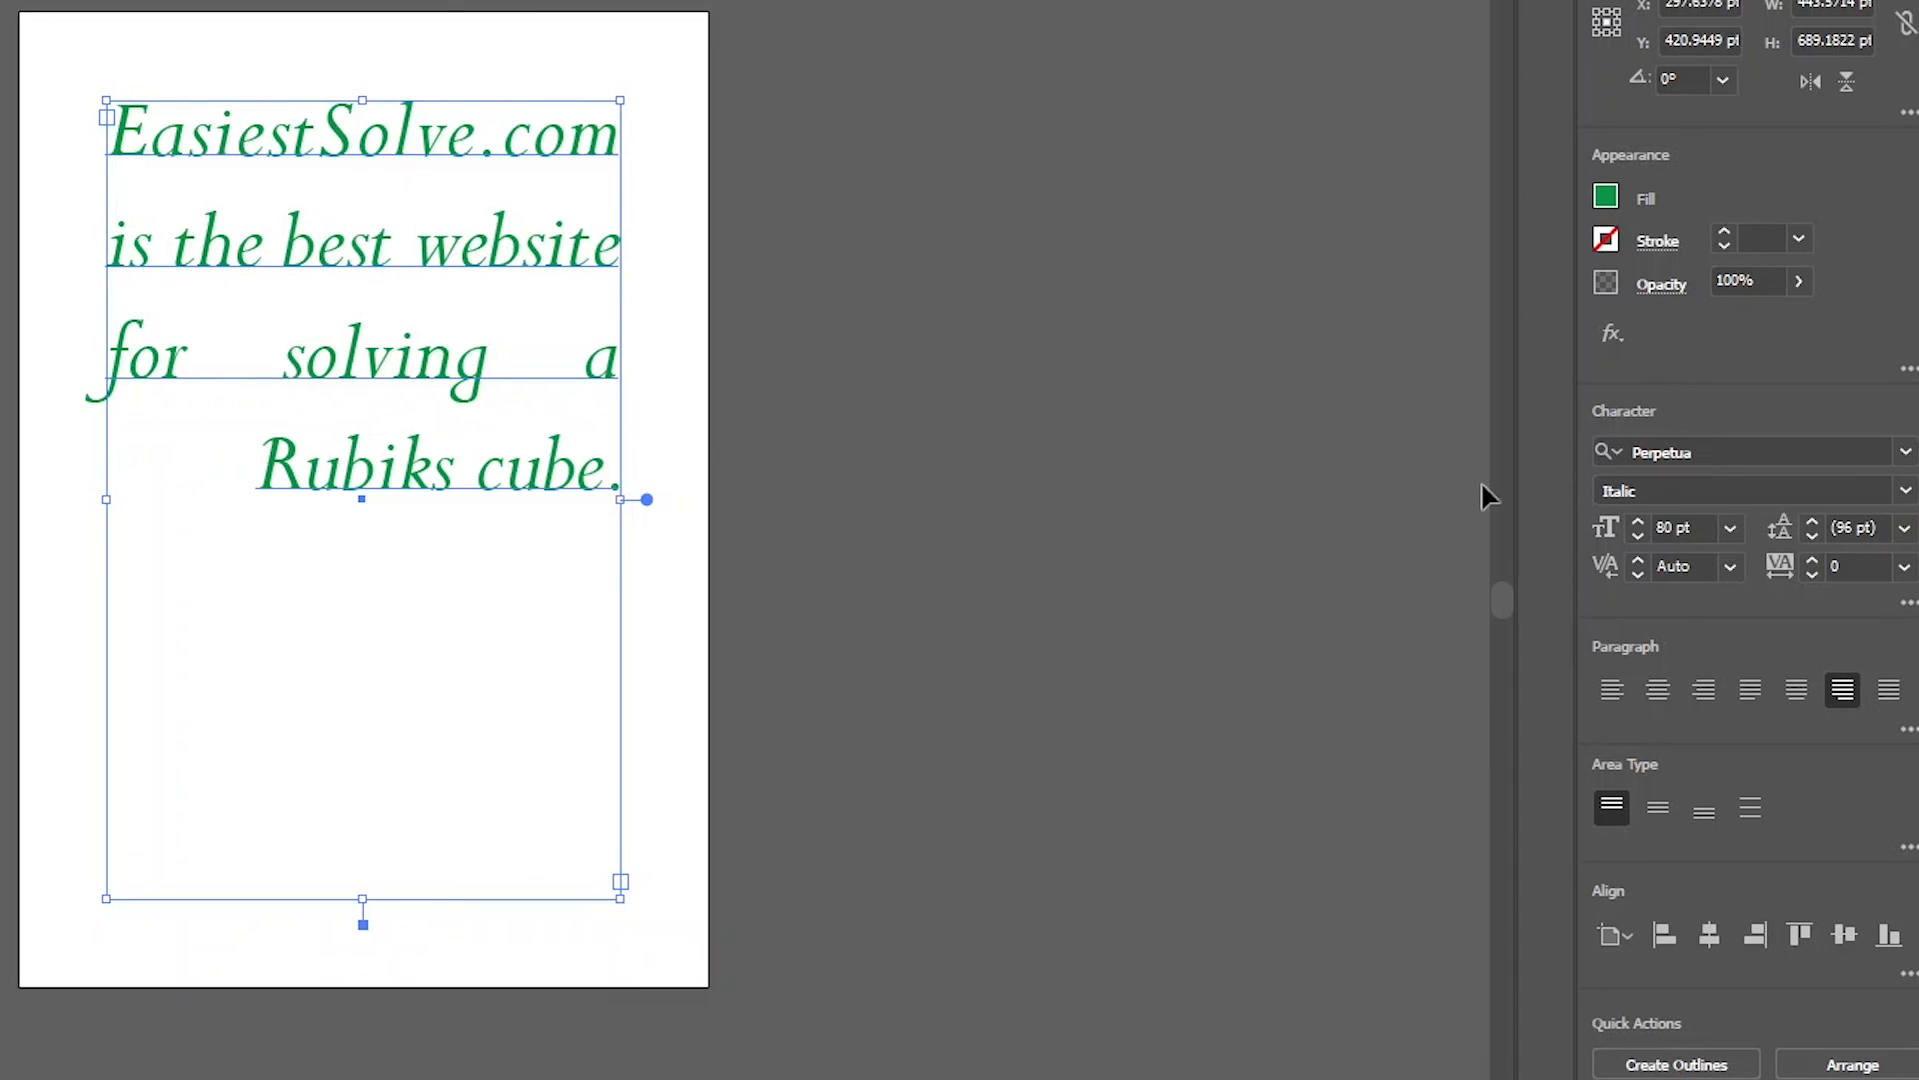
{"action": "left_click", "coordinate": [1886, 699]}
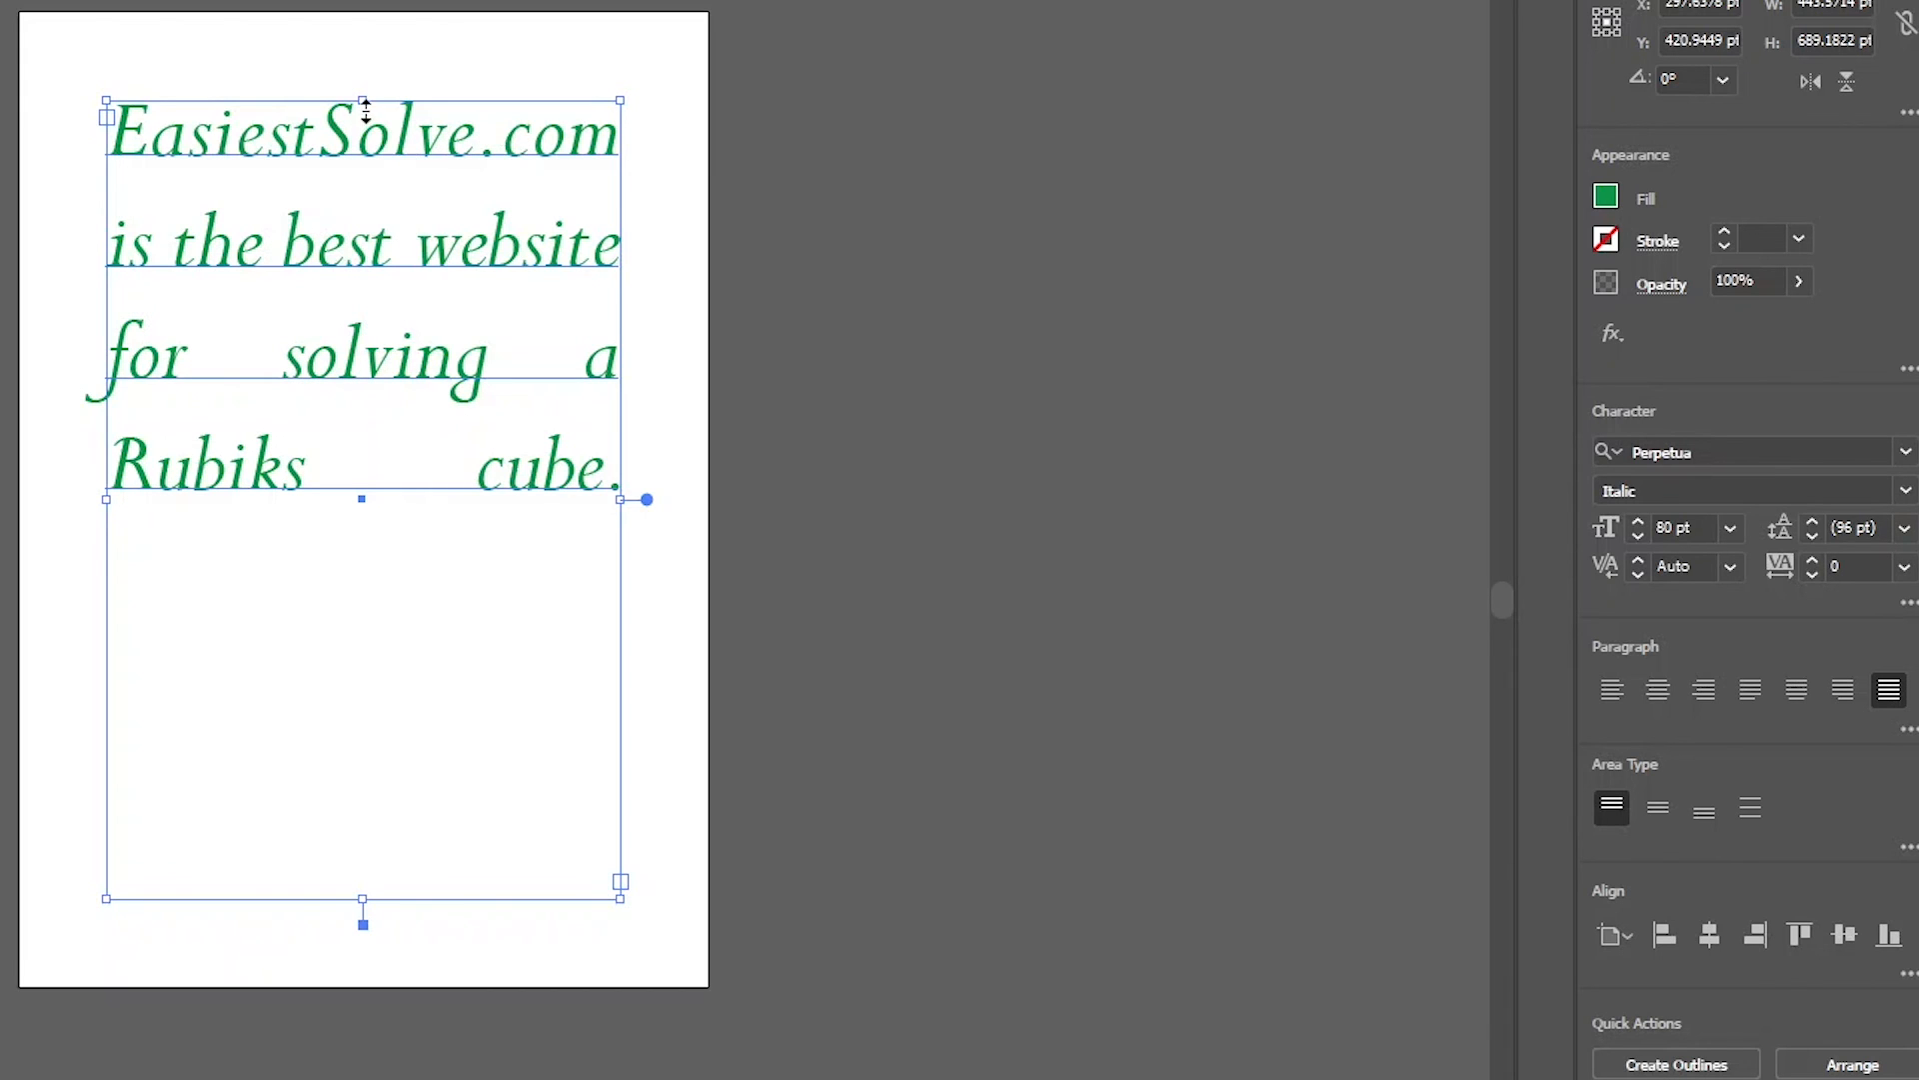
- Vertically center the text within its area frame and adjust the frame to about 710 pt high, lower on the artboard
{"action": "mouse_move", "coordinate": [362, 100]}
{"action": "left_mouse_down"}
{"action": "mouse_move", "coordinate": [364, 290]}
{"action": "mouse_move", "coordinate": [362, 62]}
{"action": "left_mouse_up"}
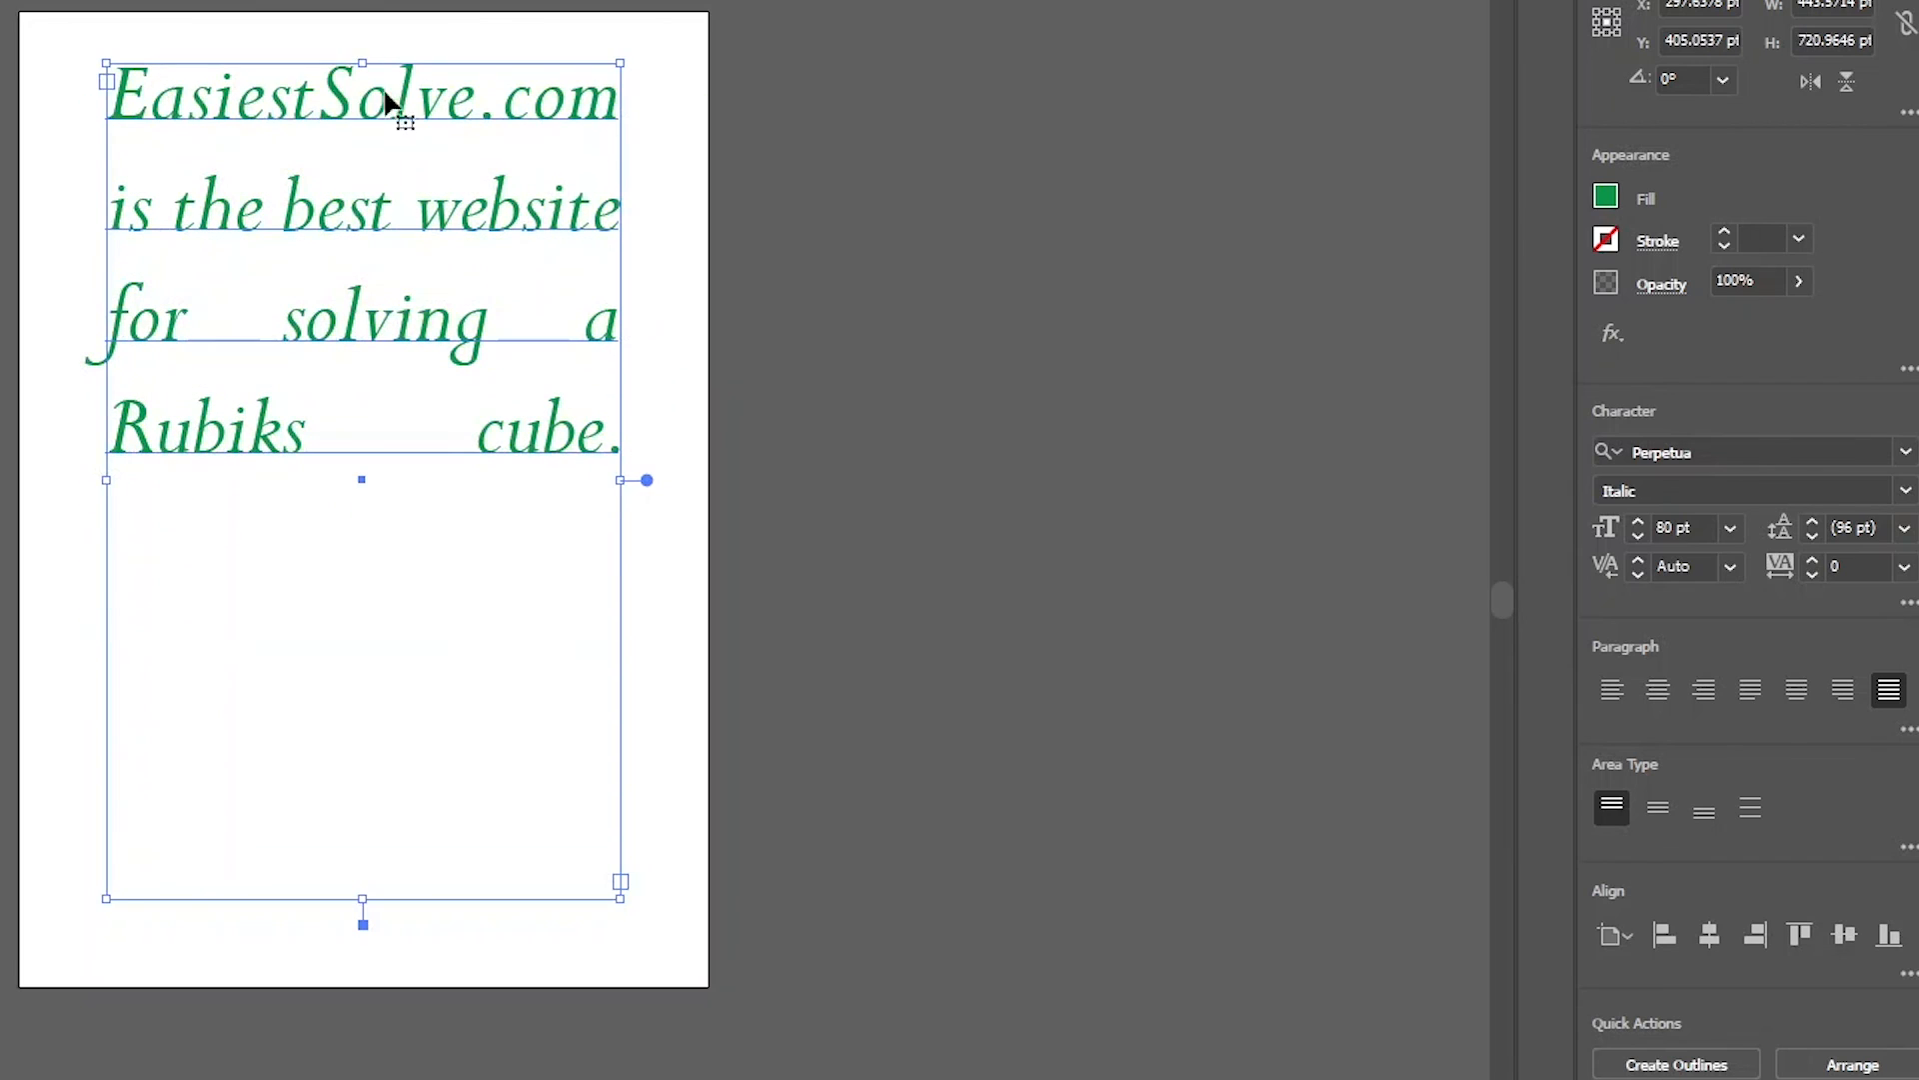
{"action": "left_click", "coordinate": [1656, 807]}
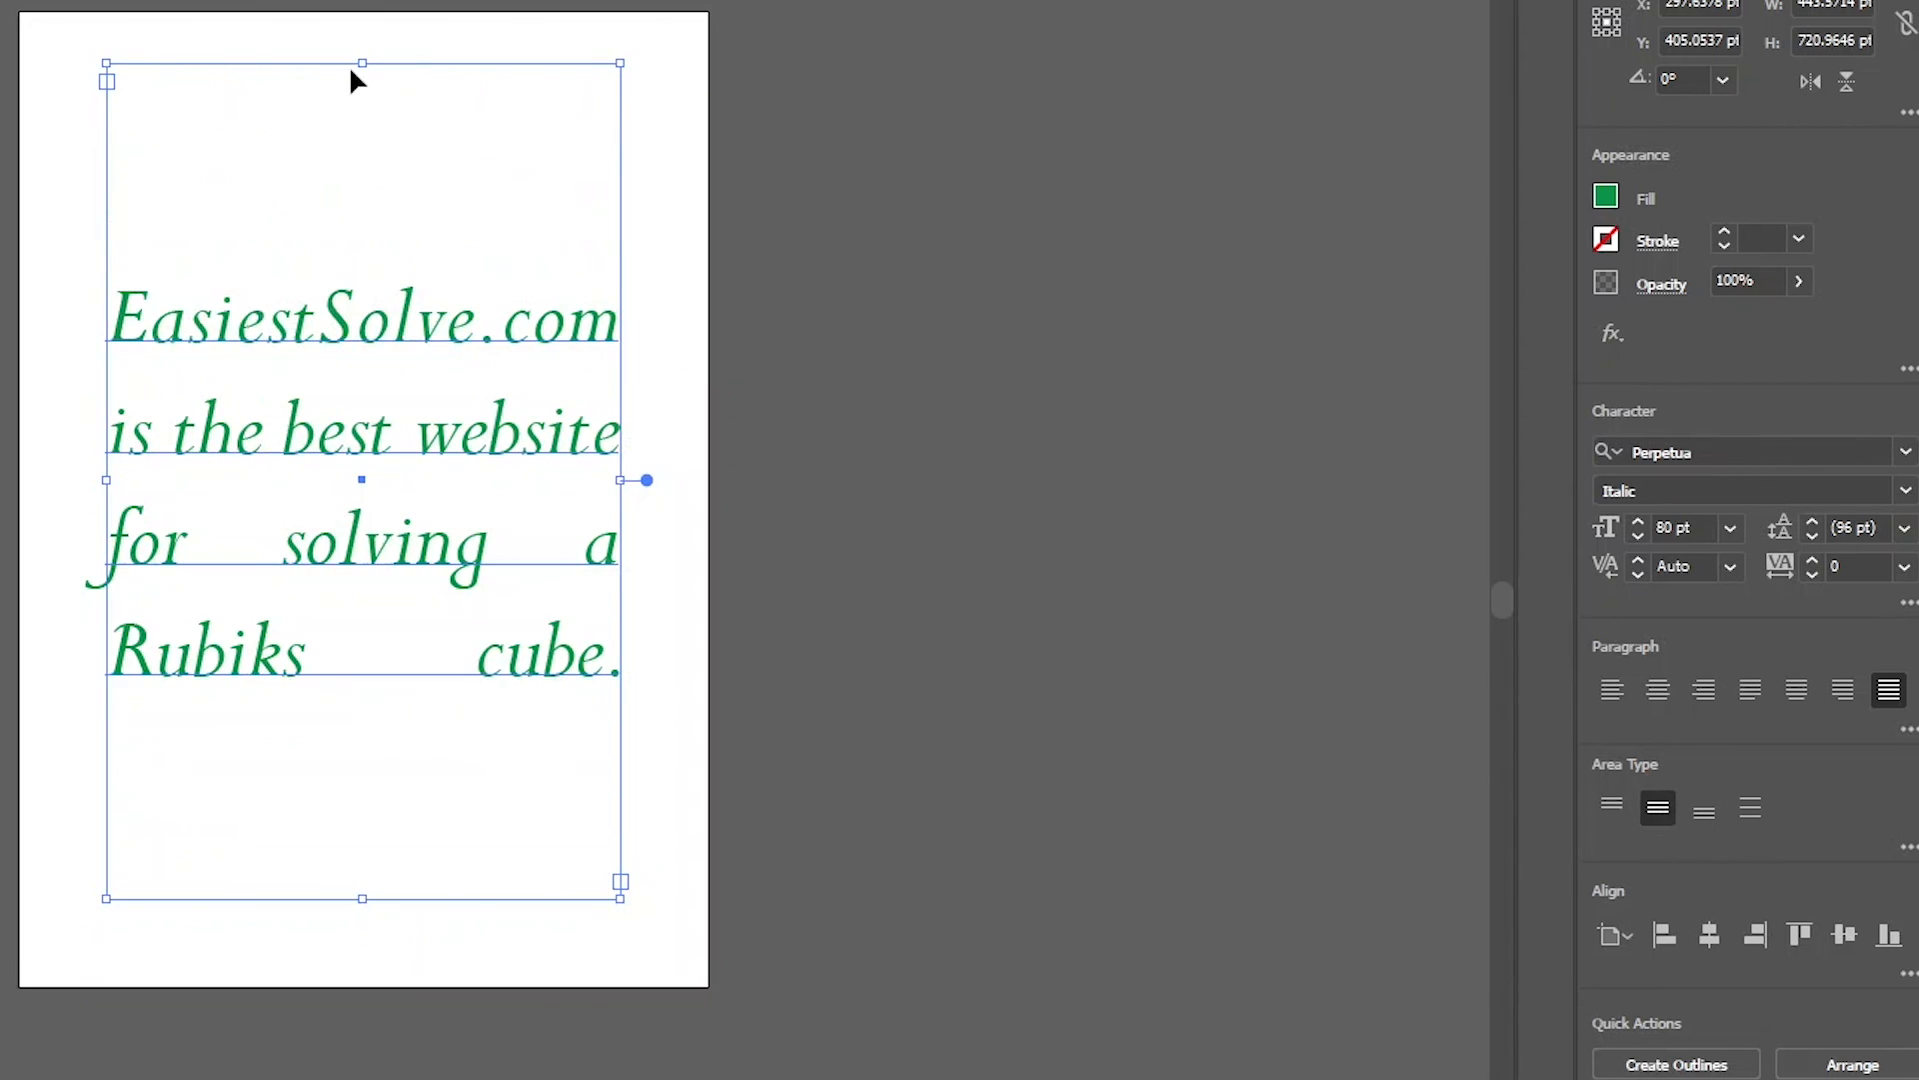
{"action": "left_click_drag", "start_coordinate": [362, 63], "coordinate": [362, 127]}
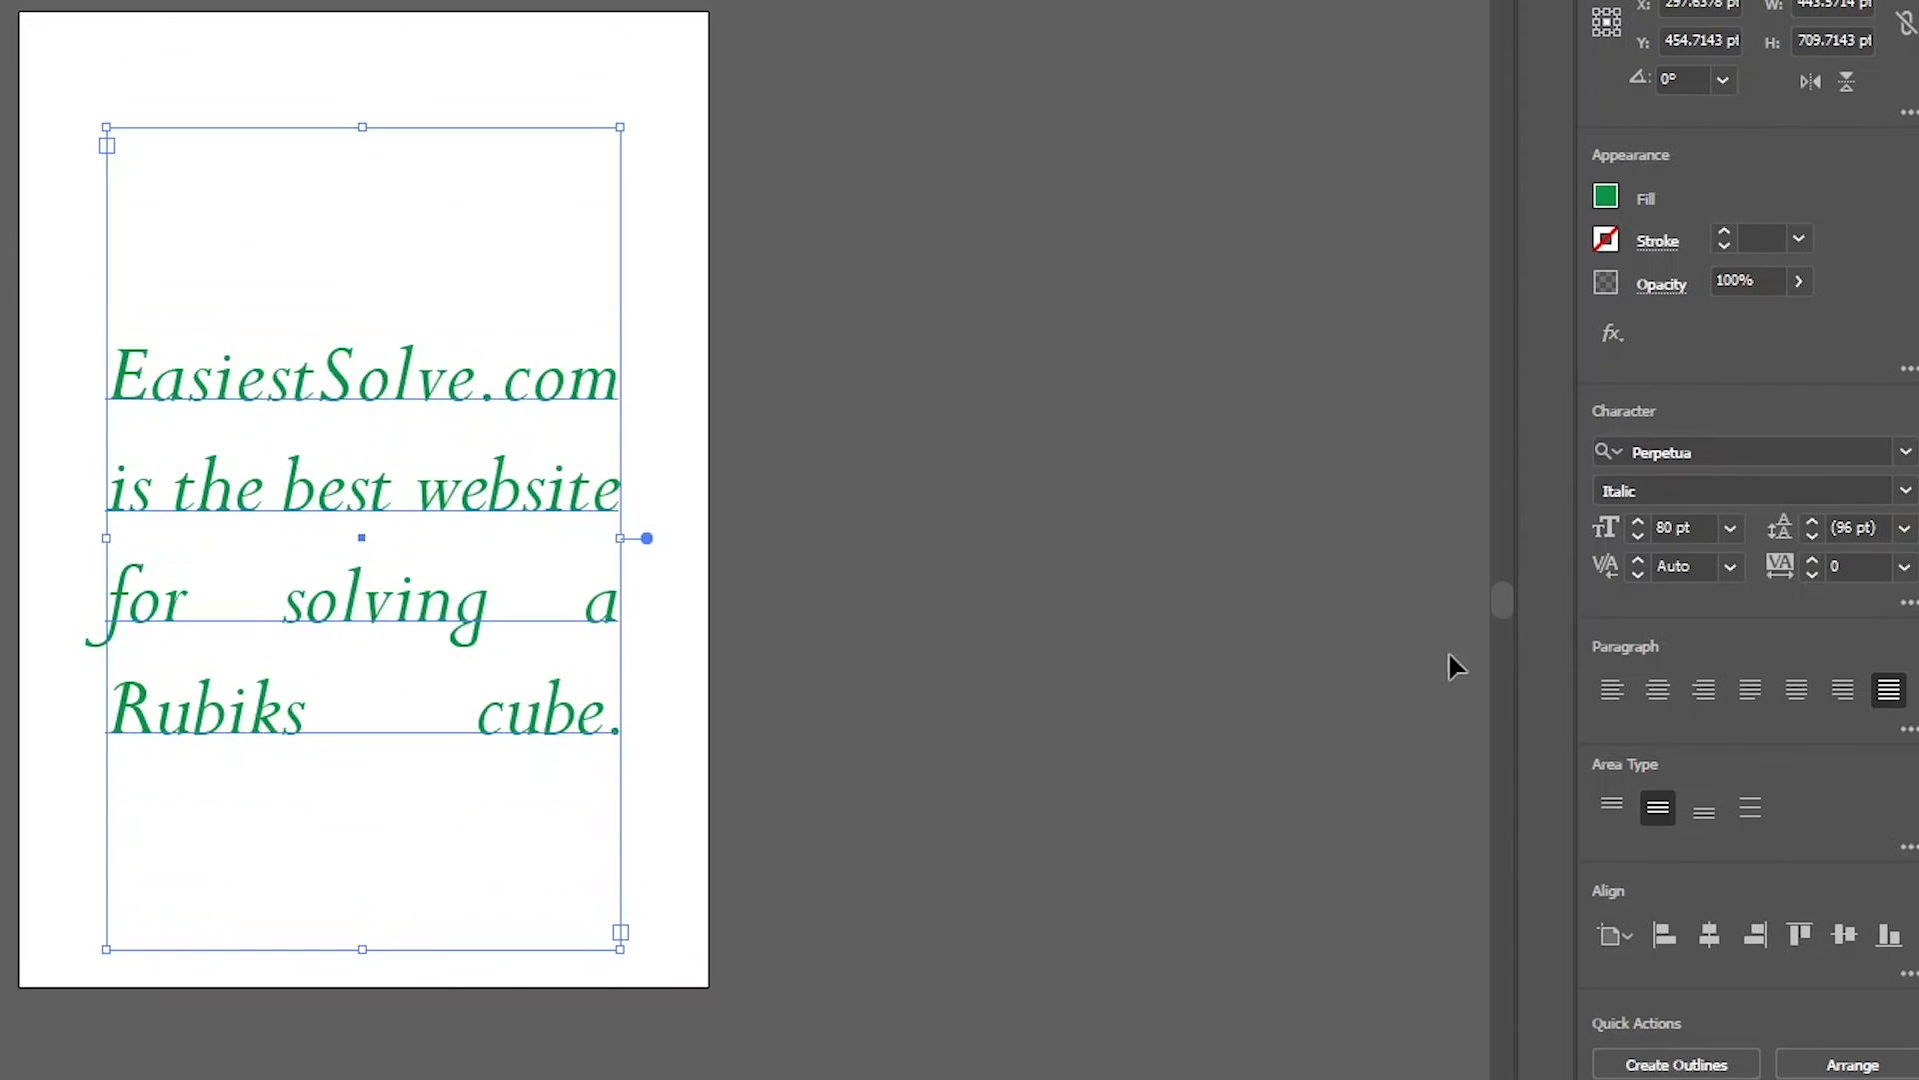
- Try bottom alignment in a frame 747 pt high, and justify the text vertically with the frame shortened to about 669 pt
{"action": "left_click", "coordinate": [1702, 816]}
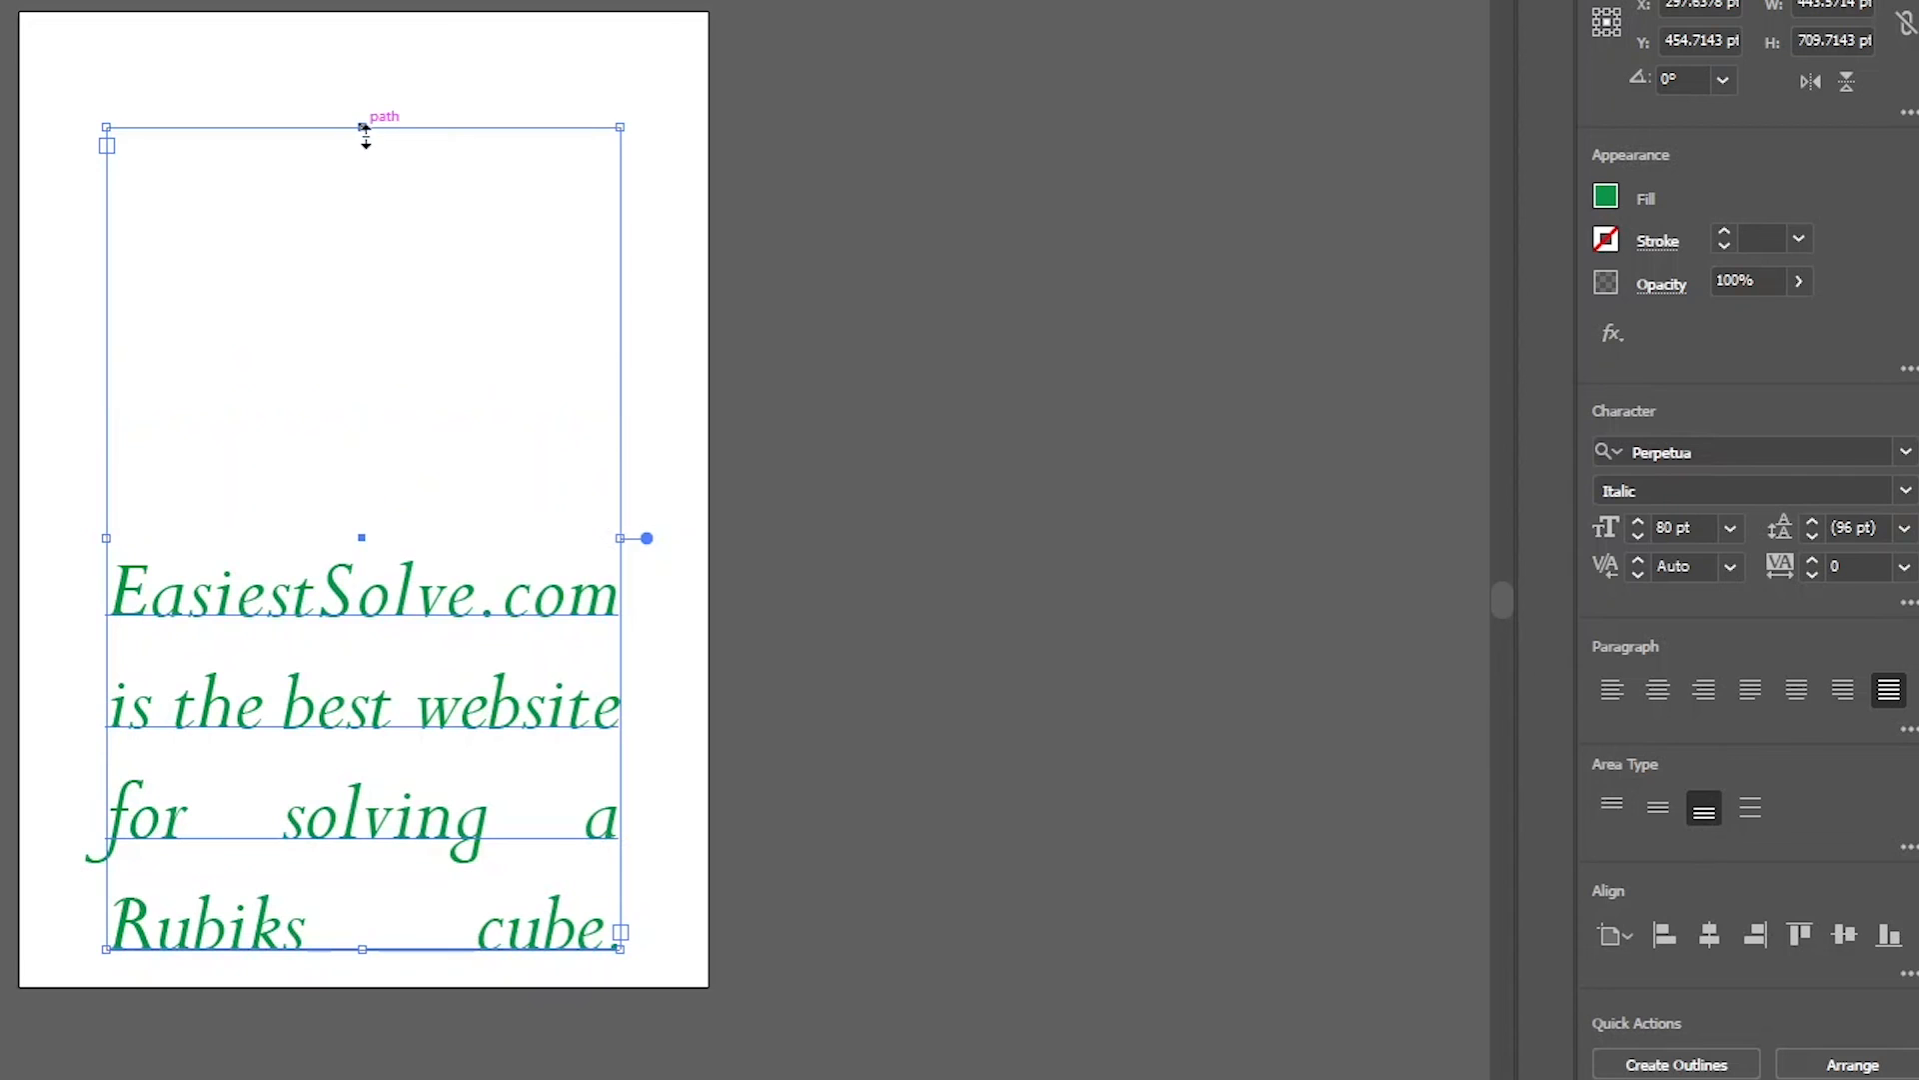
{"action": "left_click_drag", "start_coordinate": [364, 128], "coordinate": [430, 86]}
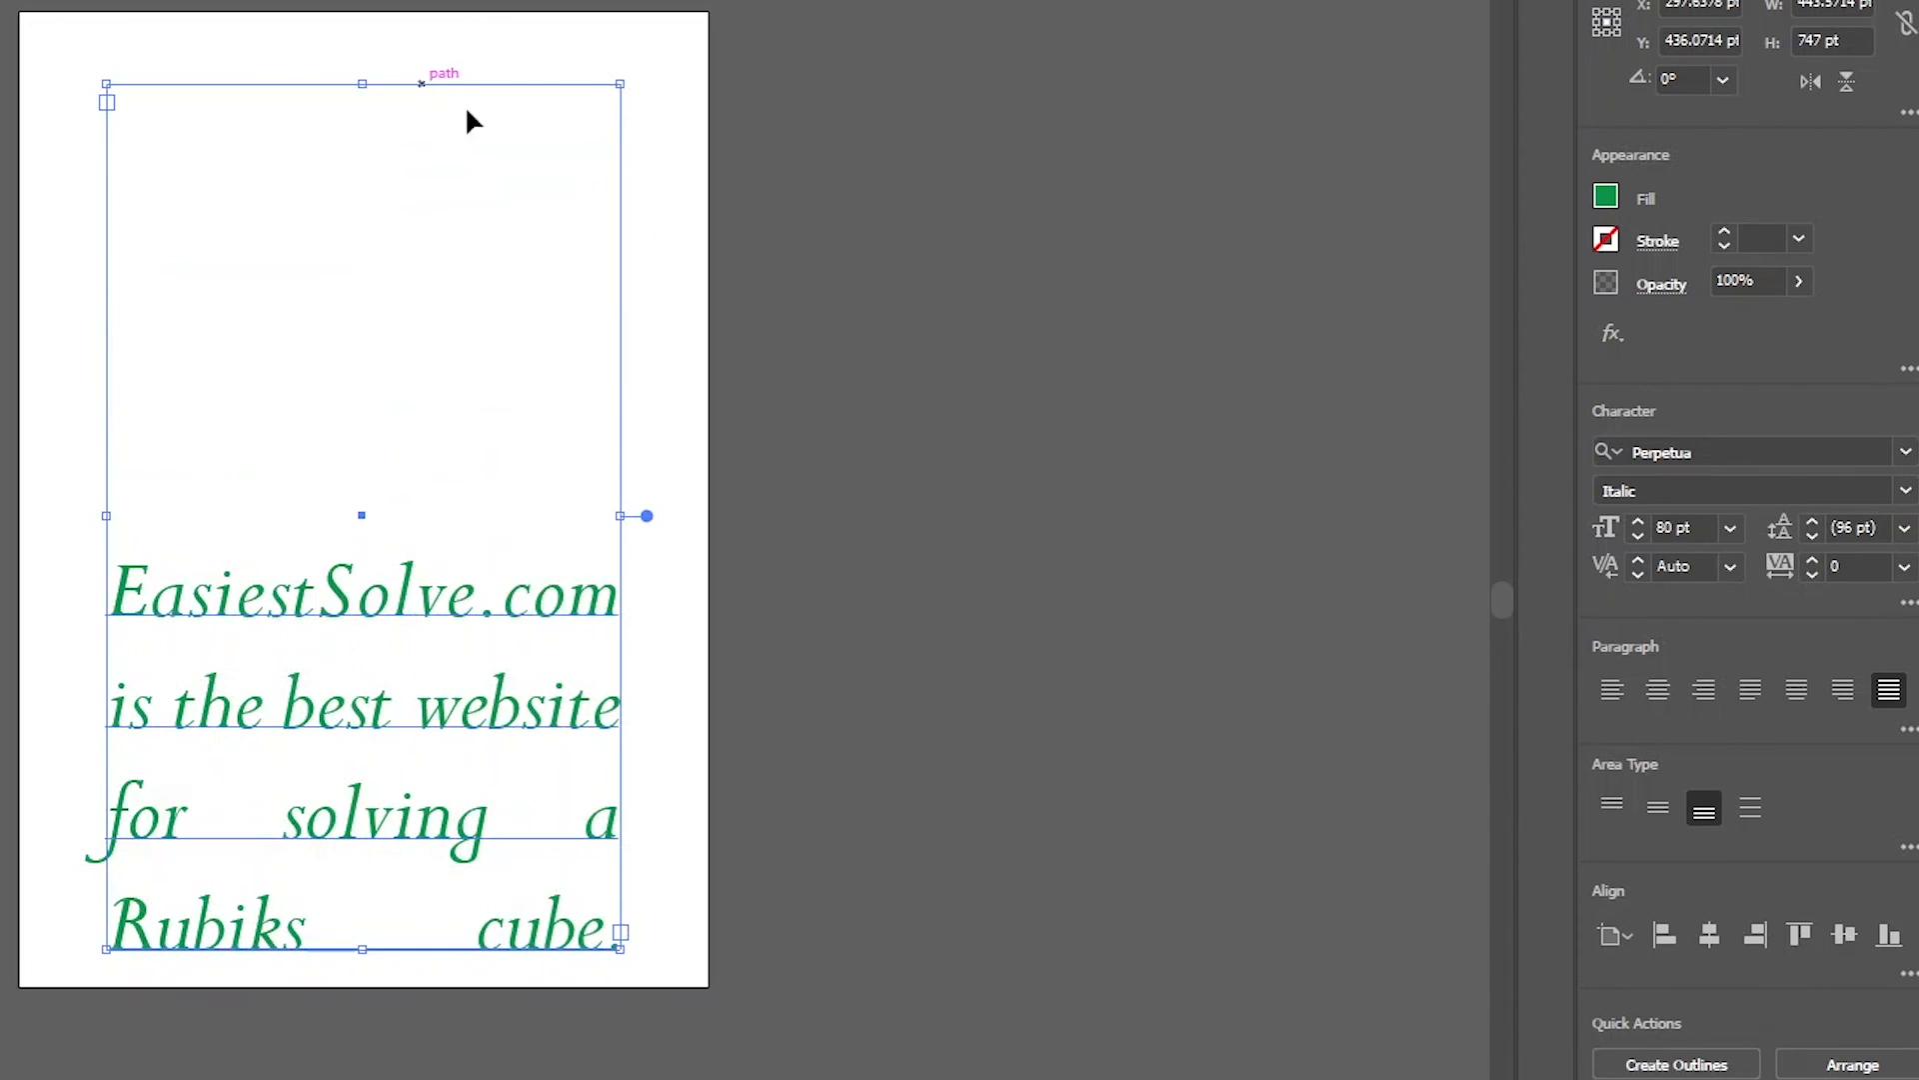
{"action": "left_click", "coordinate": [1754, 808]}
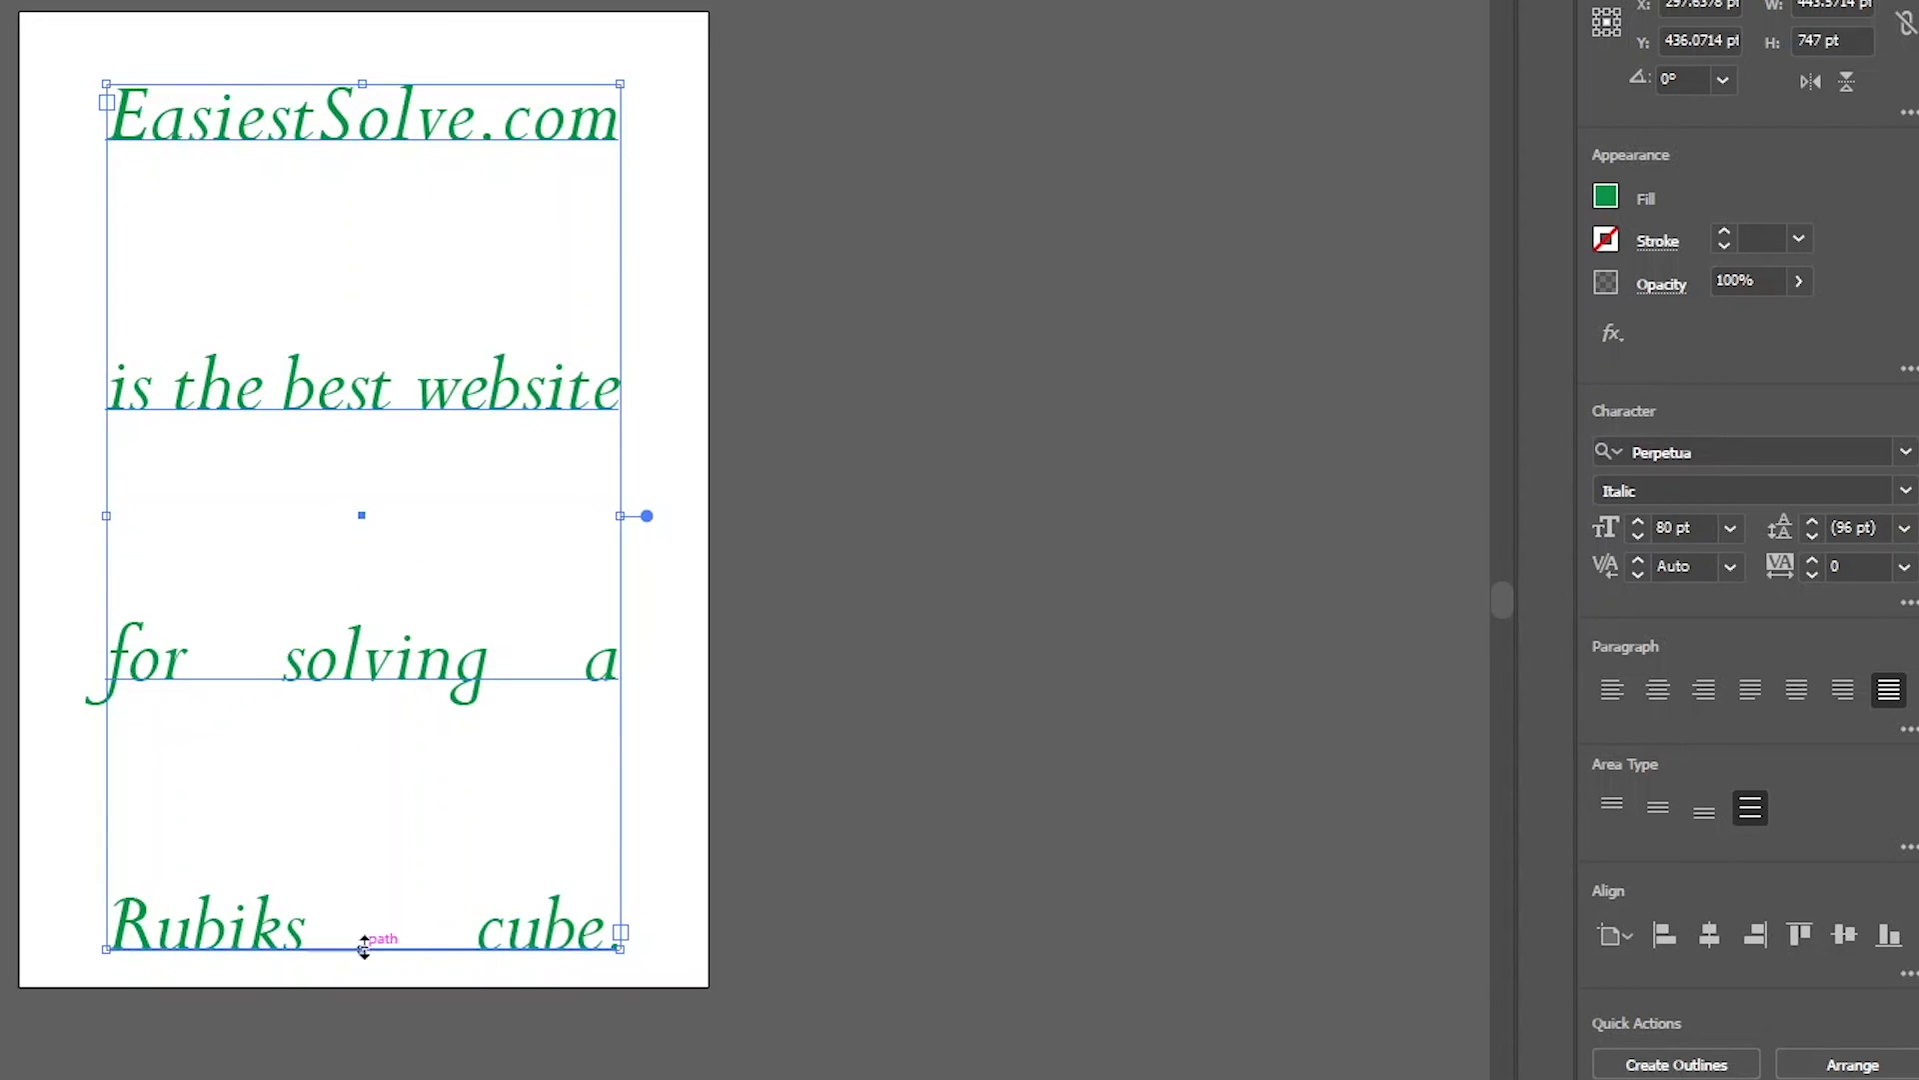
{"action": "left_click_drag", "start_coordinate": [375, 939], "coordinate": [382, 858]}
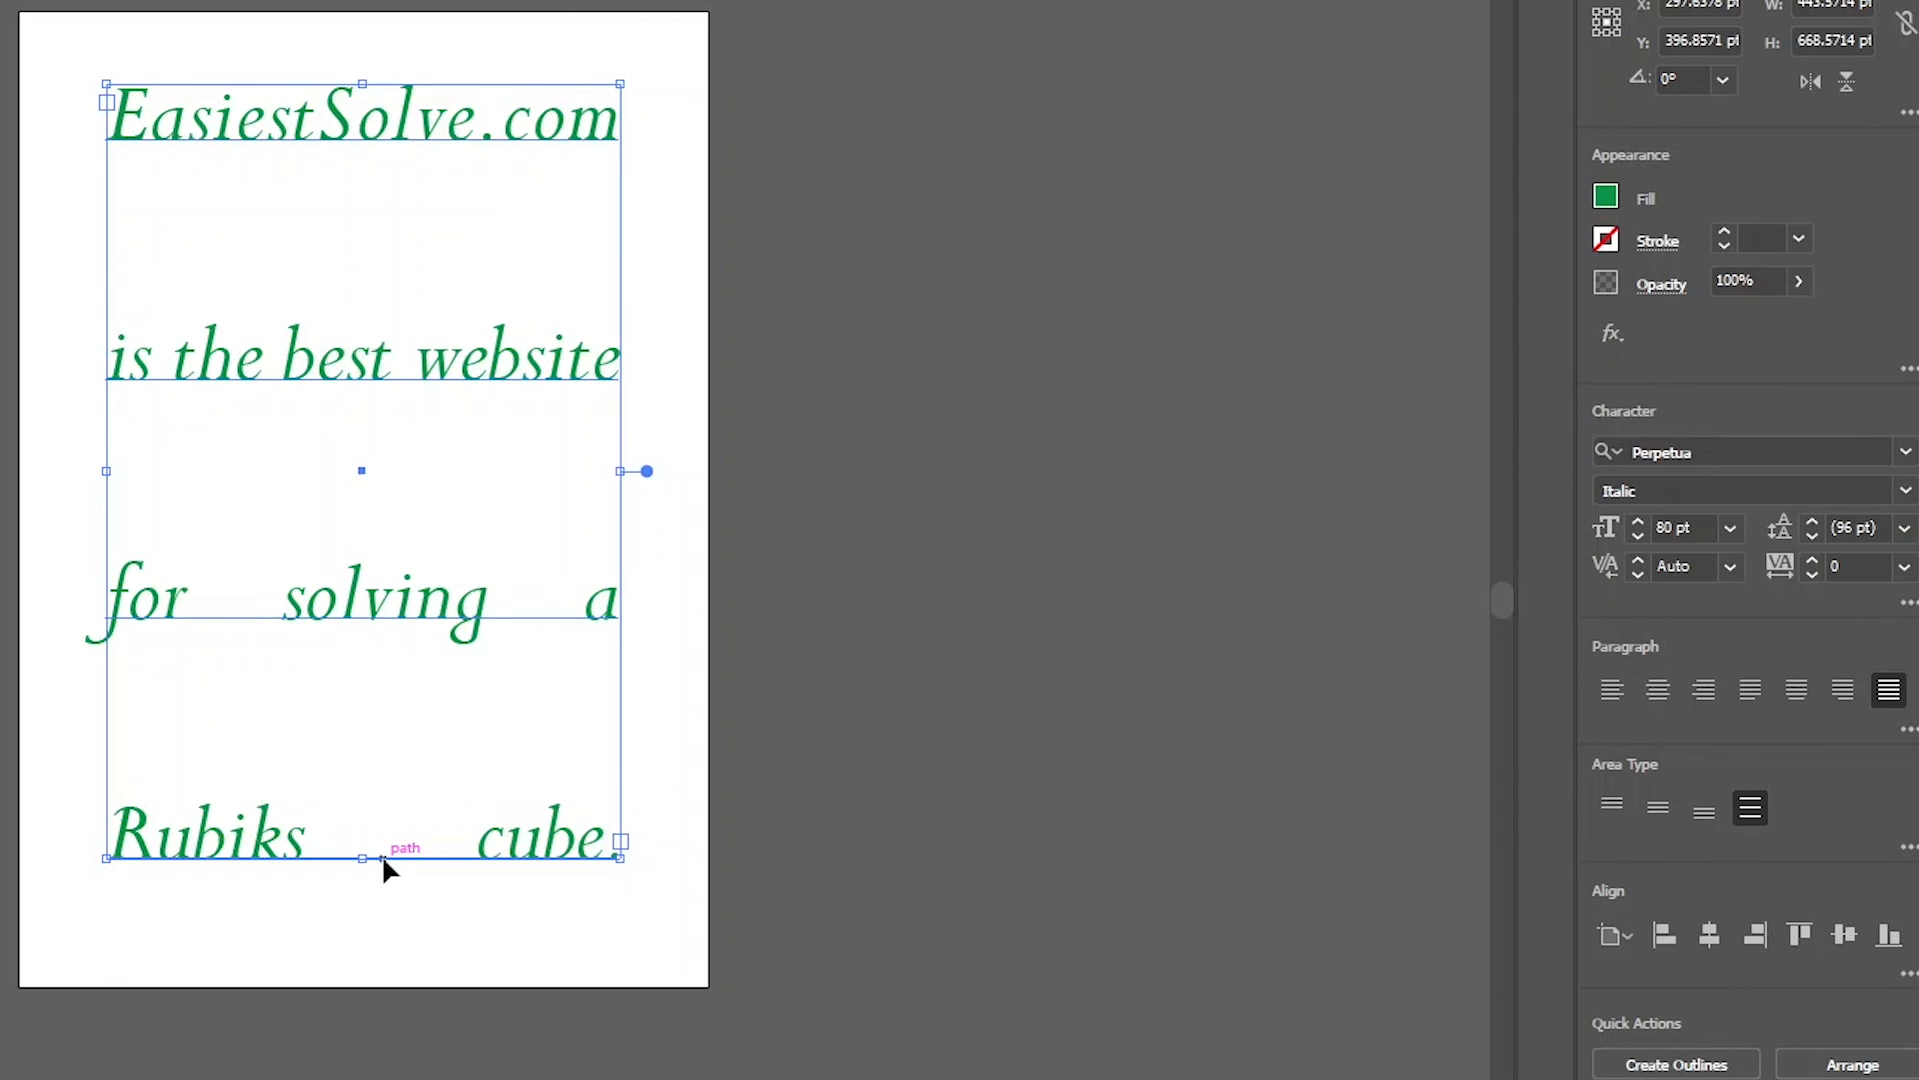